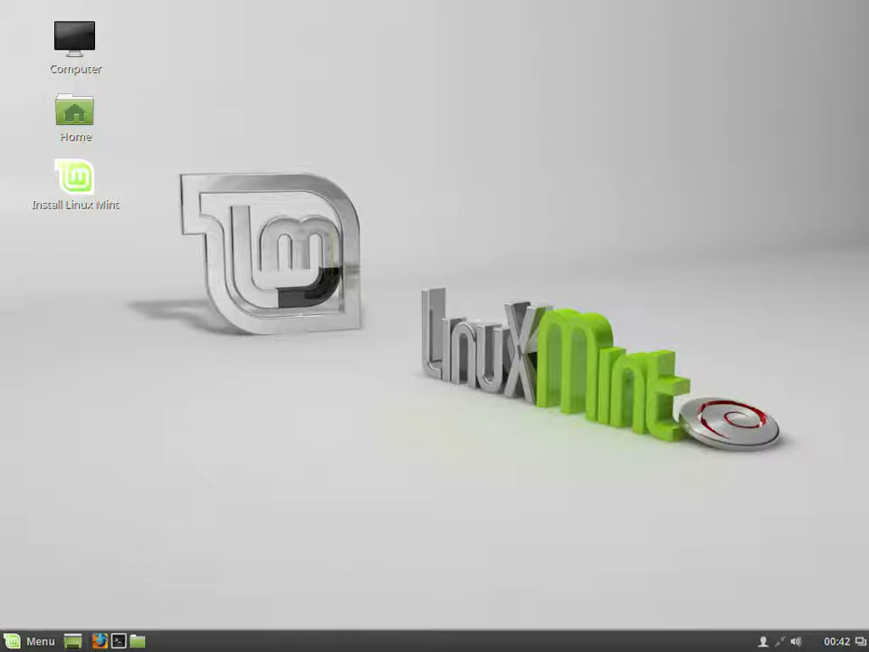
Step: Launch the Linux Mint installer and choose English (United States) as the language
{"action": "left_click", "coordinate": [75, 181]}
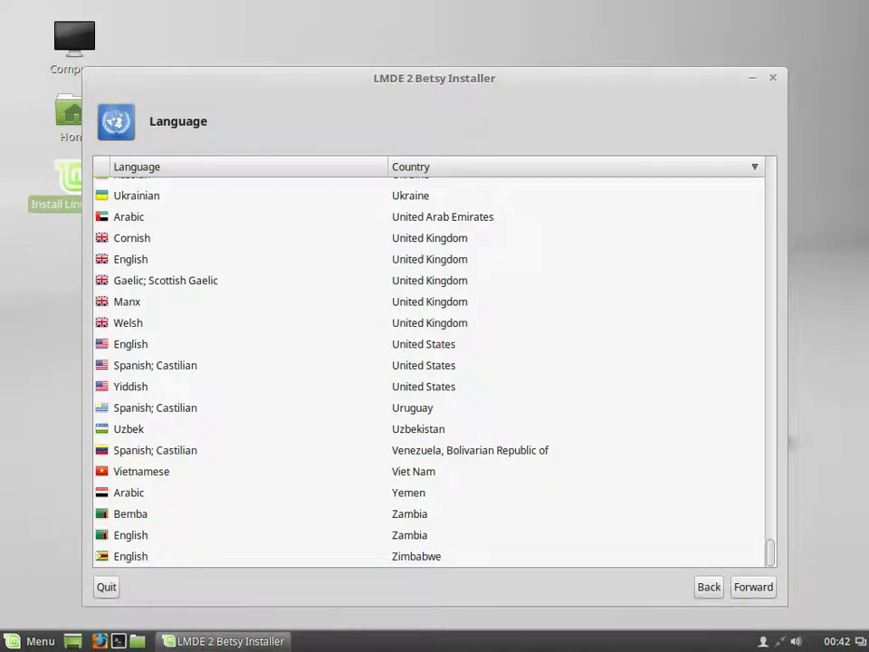
{"action": "left_click", "coordinate": [130, 344]}
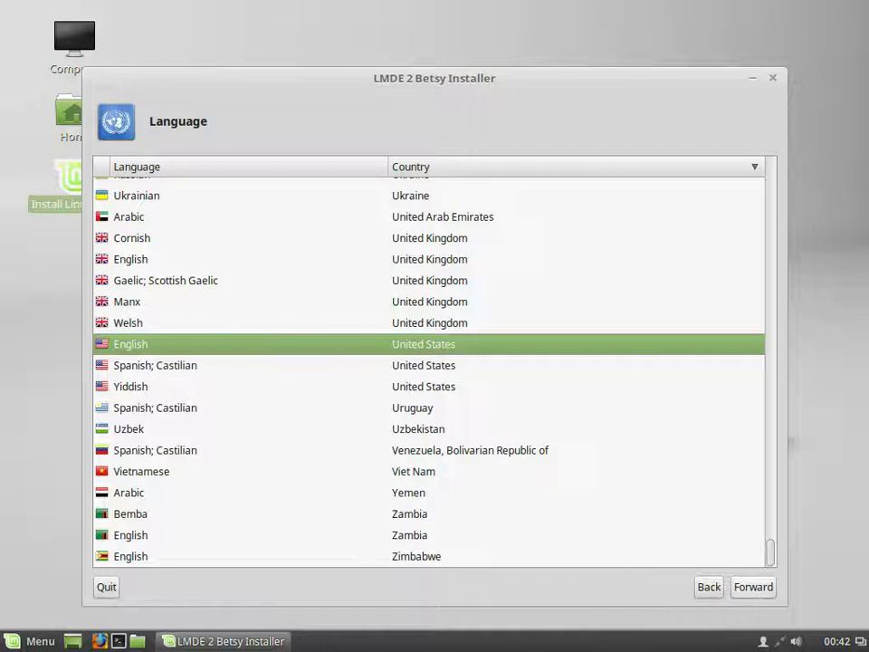
{"action": "key", "text": "Return"}
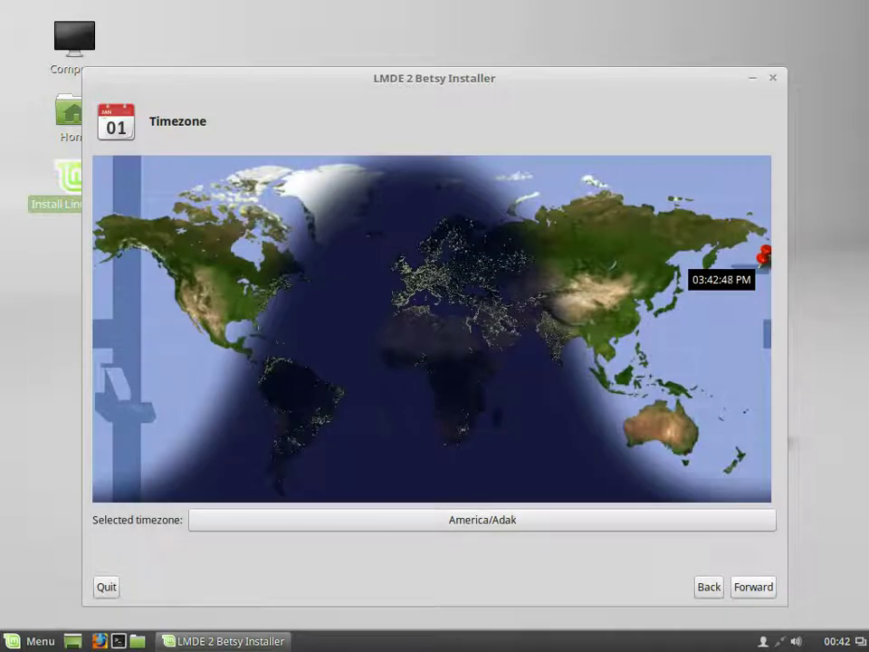
Step: Set the timezone to America/Los_Angeles and accept the English (US) keyboard layout
{"action": "left_click", "coordinate": [191, 297]}
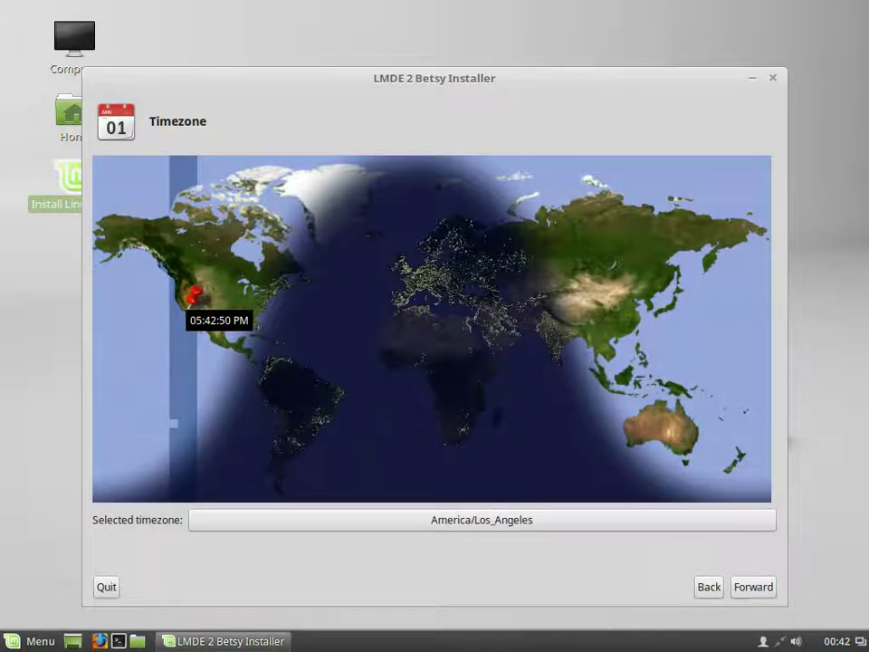
{"action": "left_click", "coordinate": [753, 586]}
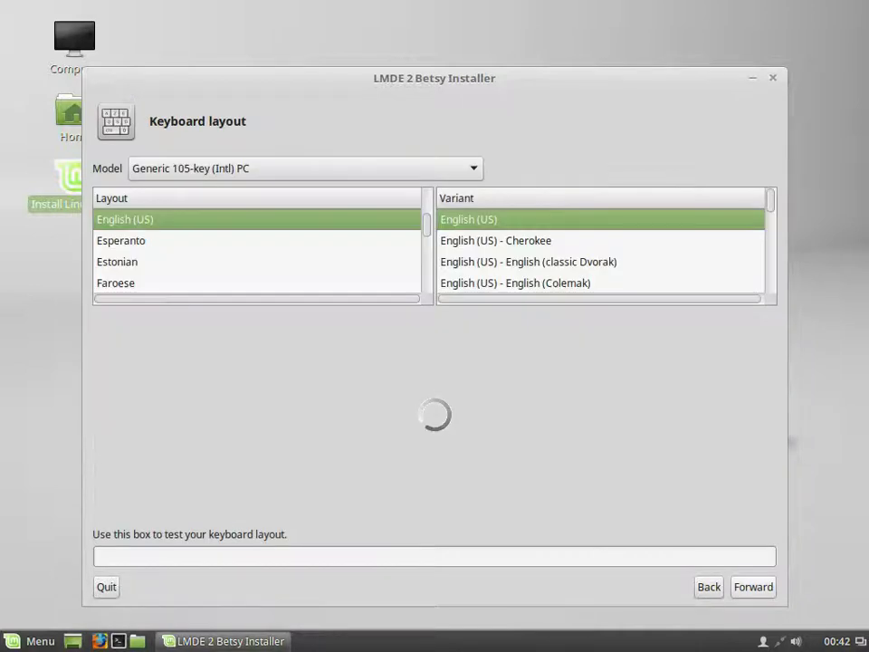
{"action": "left_click", "coordinate": [754, 587]}
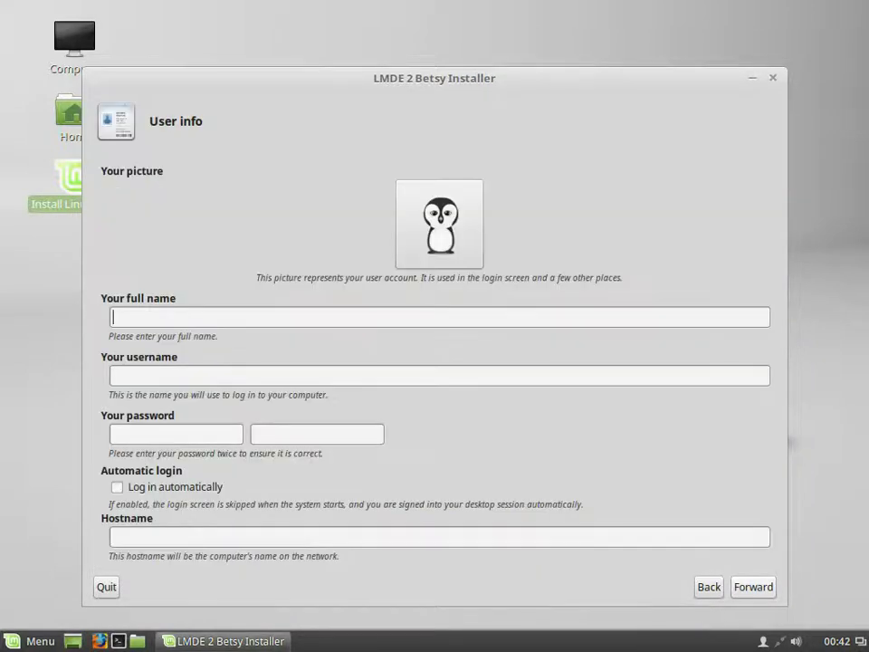
Step: Enter the account's full name and the account password twice
{"action": "key", "text": "Tab"}
{"action": "key", "text": "Tab"}
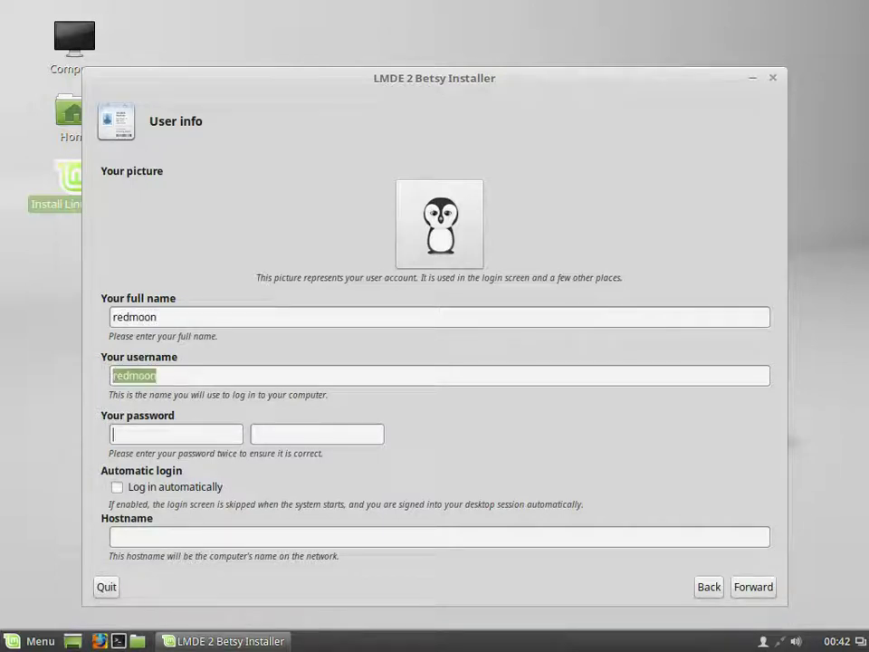
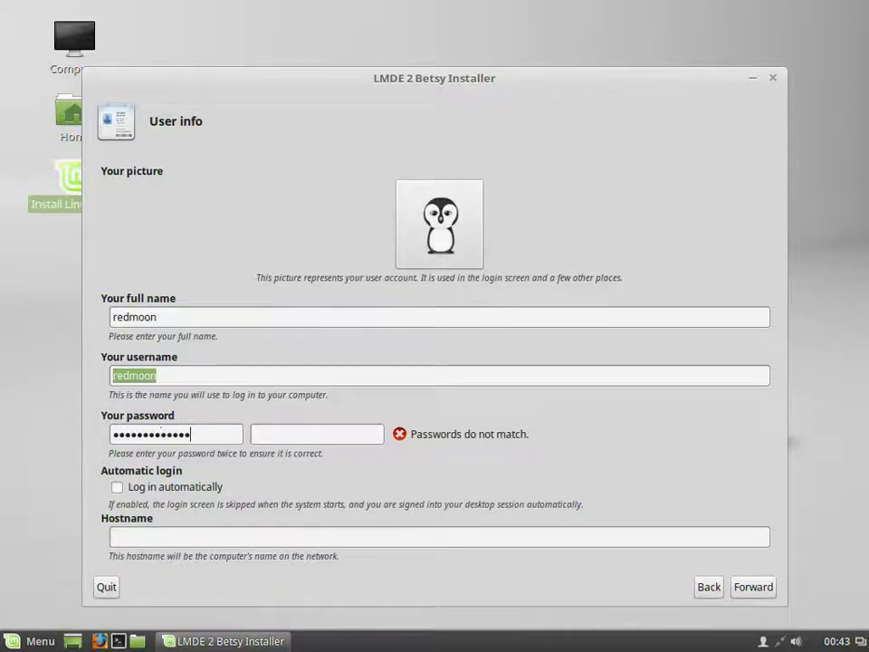
{"action": "key", "text": "Tab"}
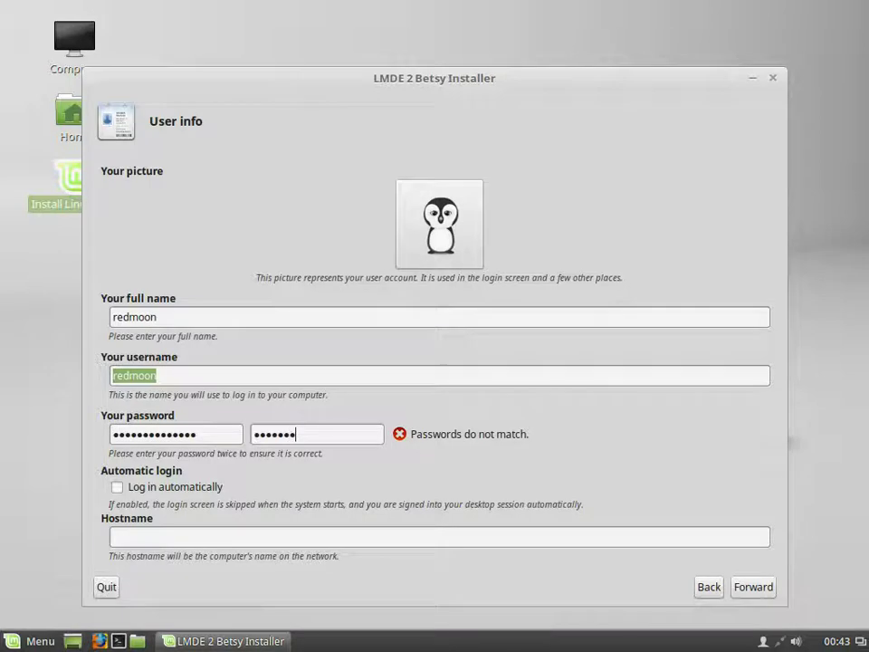
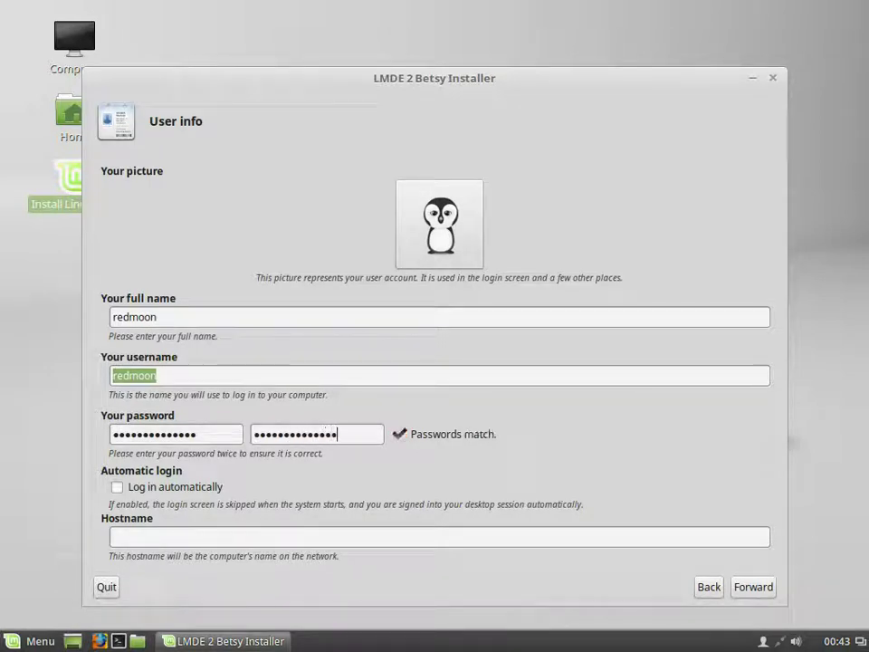
Step: Set the hostname to rm-lmde and continue to partitioning
{"action": "left_click", "coordinate": [112, 537]}
{"action": "type", "text": "rm"}
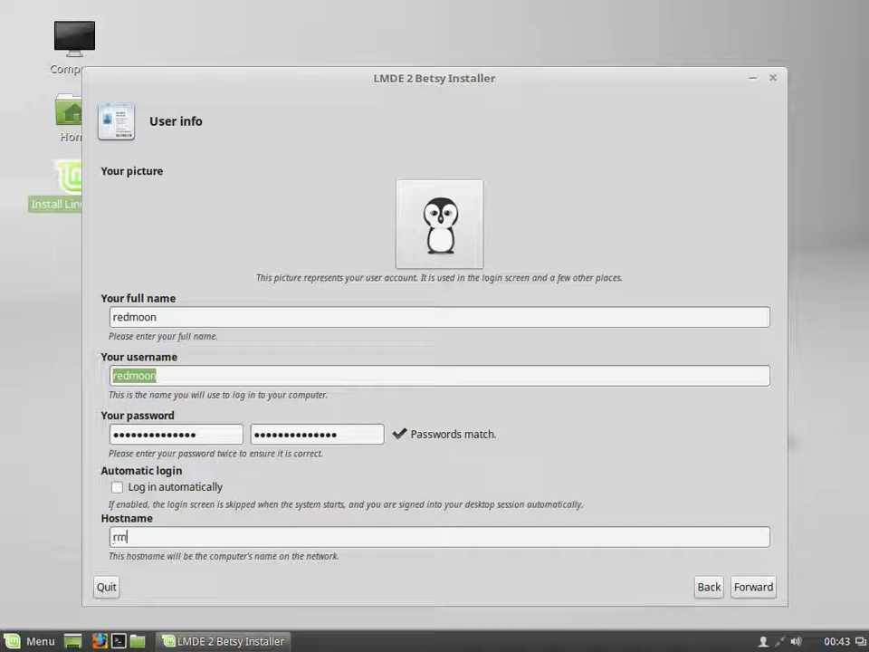
{"action": "type", "text": "-"}
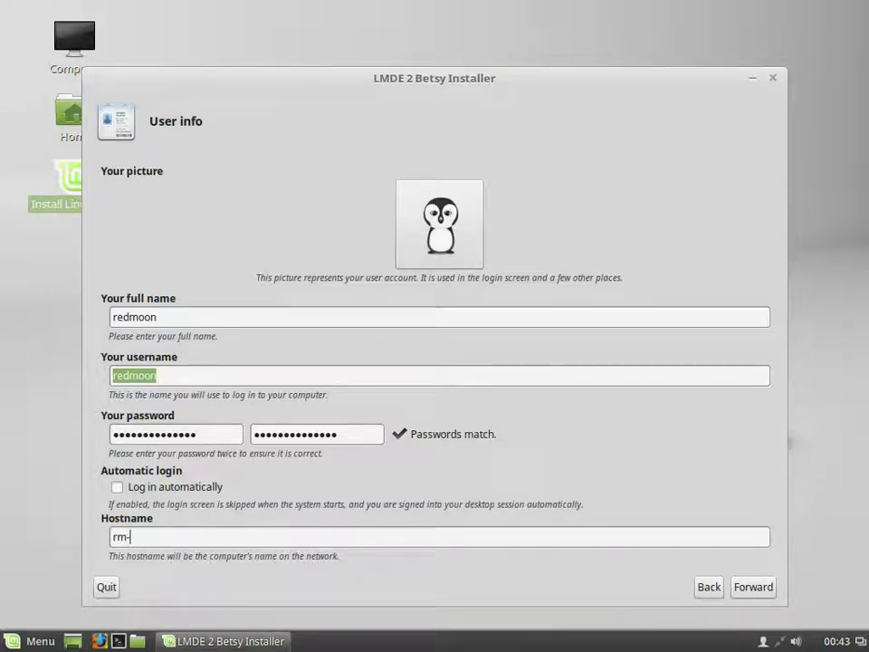
{"action": "type", "text": "lmde"}
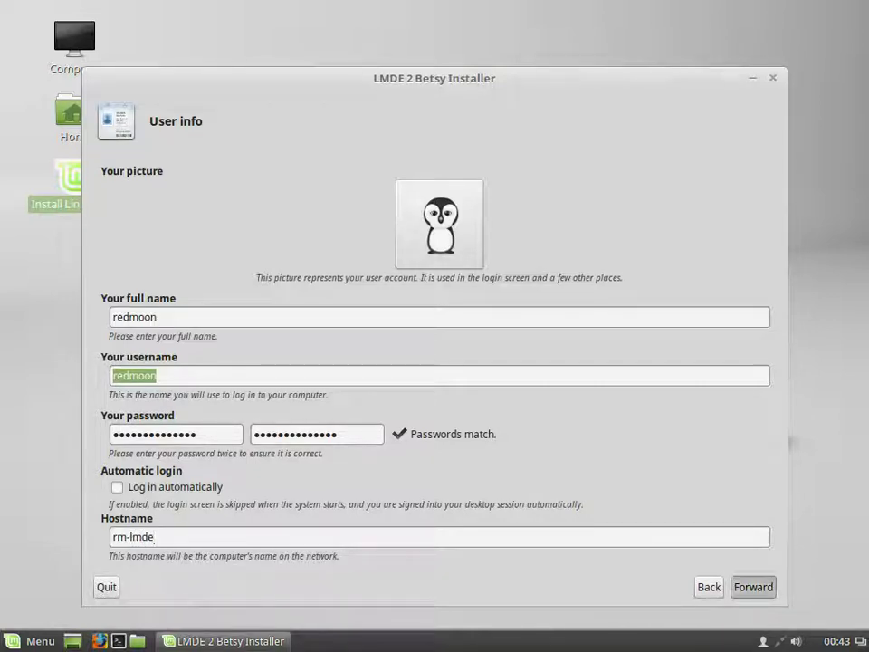
{"action": "left_click", "coordinate": [753, 587]}
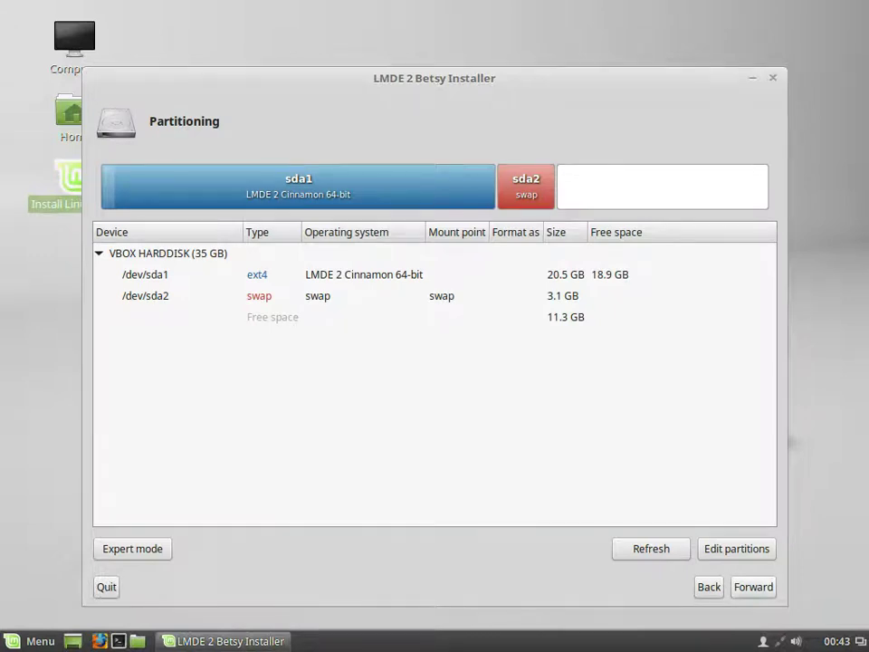
Step: Assign /dev/sda1 as the root (/) ext4 partition and continue to the Summary
{"action": "left_click", "coordinate": [290, 274]}
{"action": "right_click", "coordinate": [290, 278]}
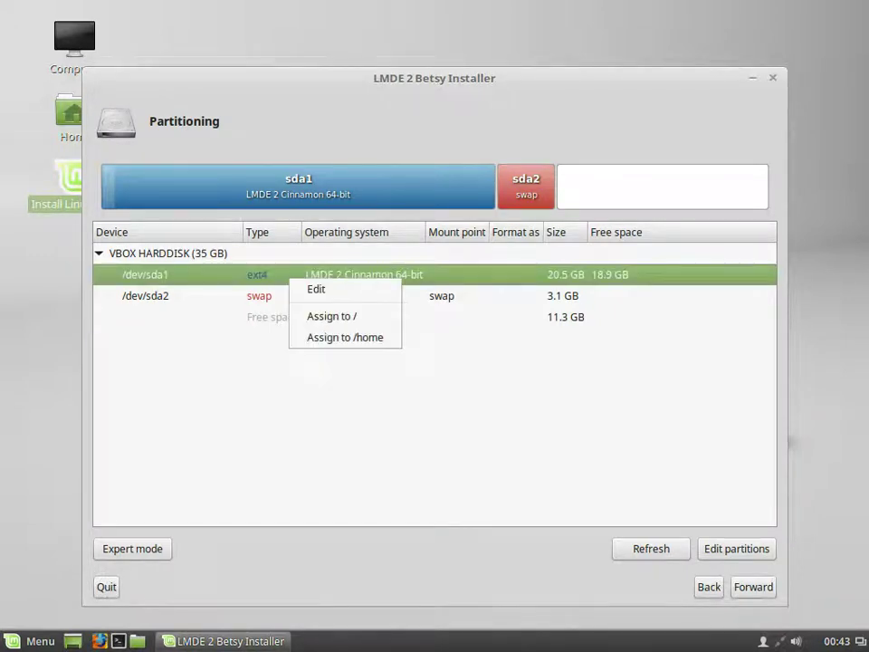
{"action": "left_click", "coordinate": [331, 316]}
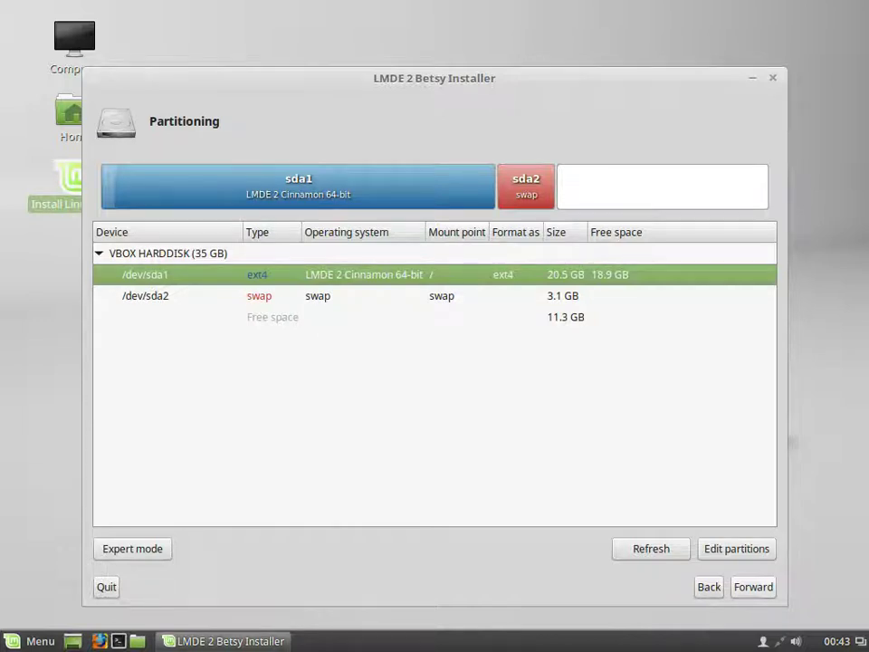
{"action": "key", "text": "Return"}
{"action": "key", "text": "Return"}
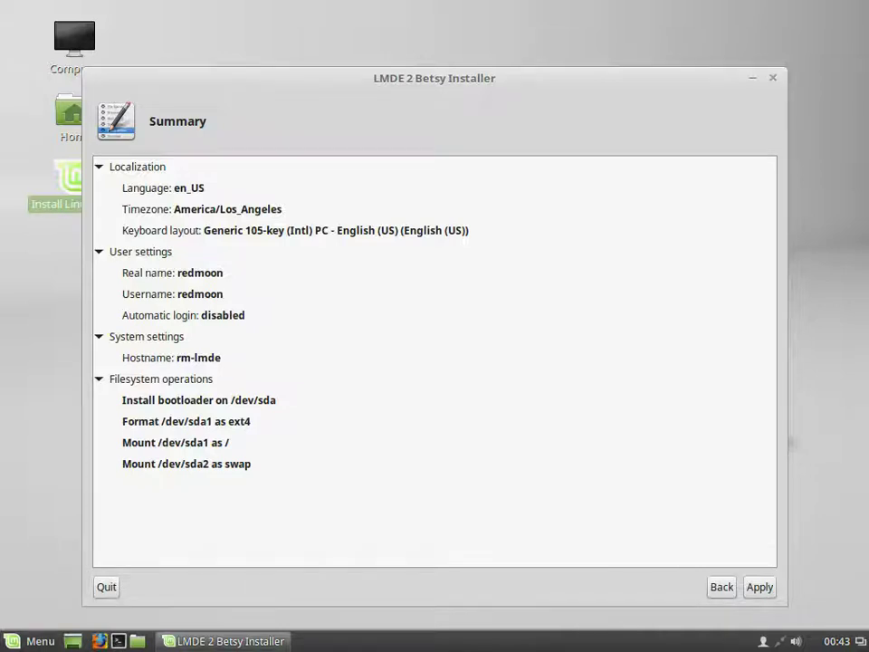
Step: Recheck the GRUB bootloader option, return to the Summary and start the installation
{"action": "key", "text": "alt+b"}
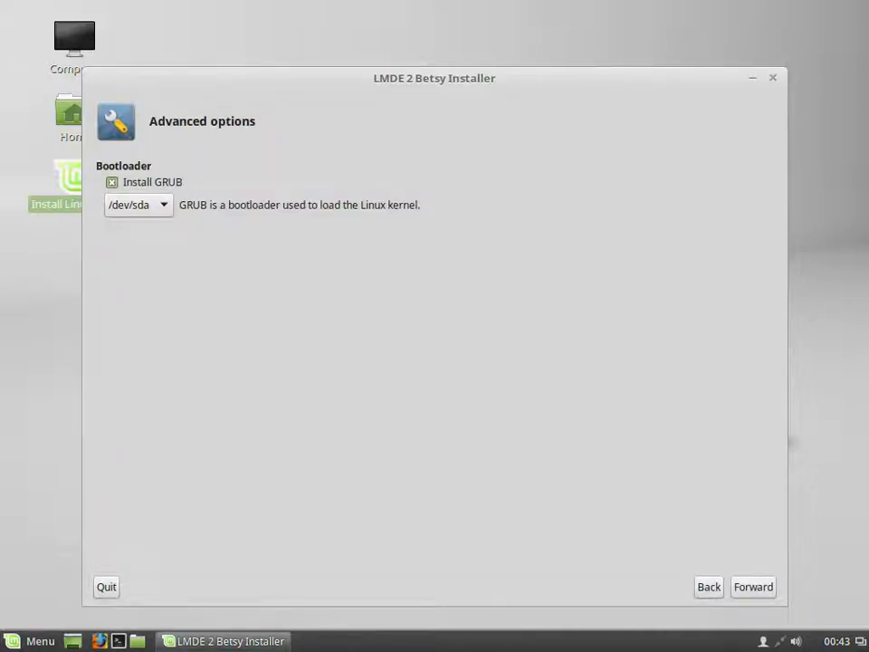
{"action": "key", "text": "alt+f"}
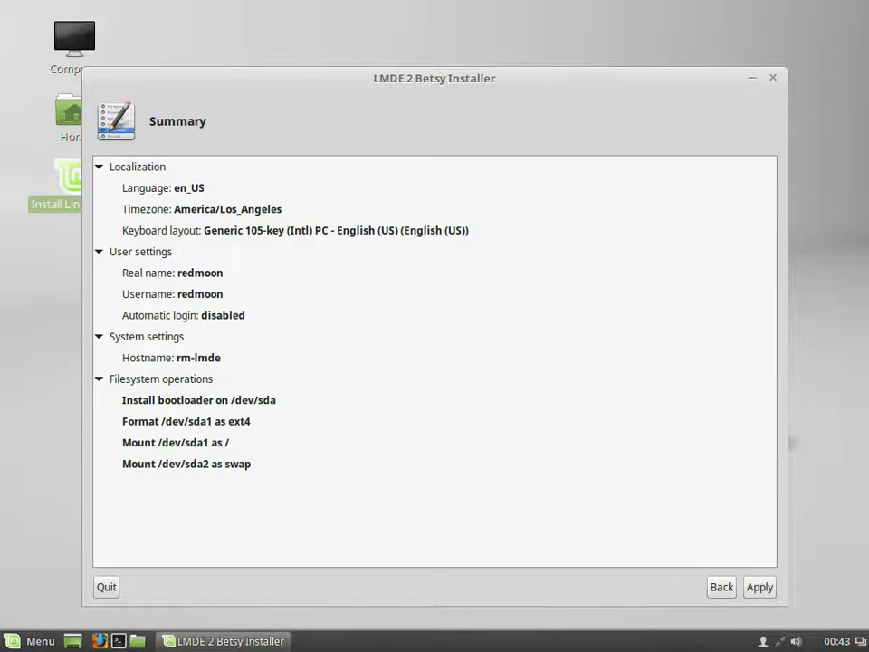
{"action": "key", "text": "alt+a"}
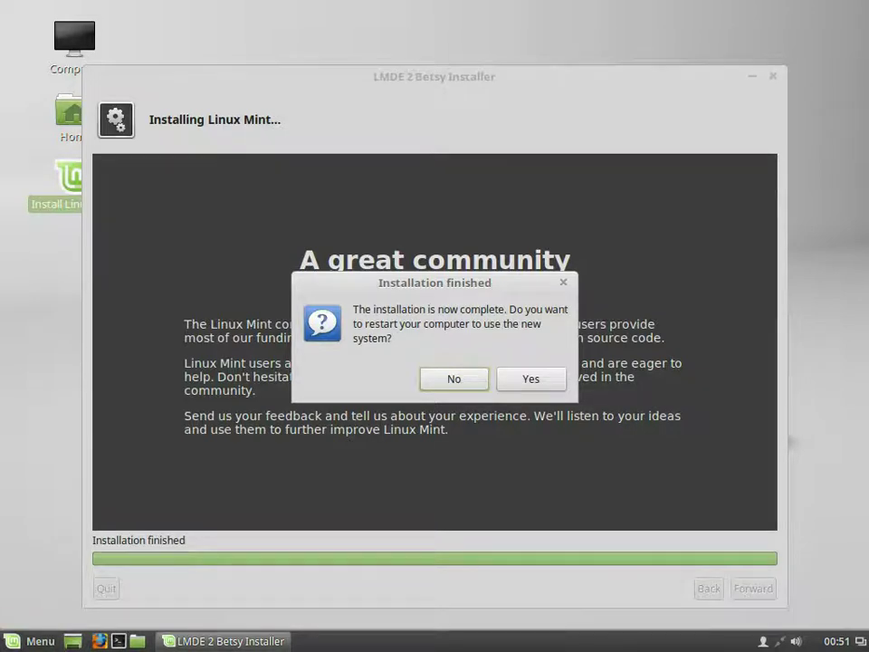
Step: Restart into the new system and pick 'Boot from local drive' in the live boot menu
{"action": "left_click", "coordinate": [530, 379]}
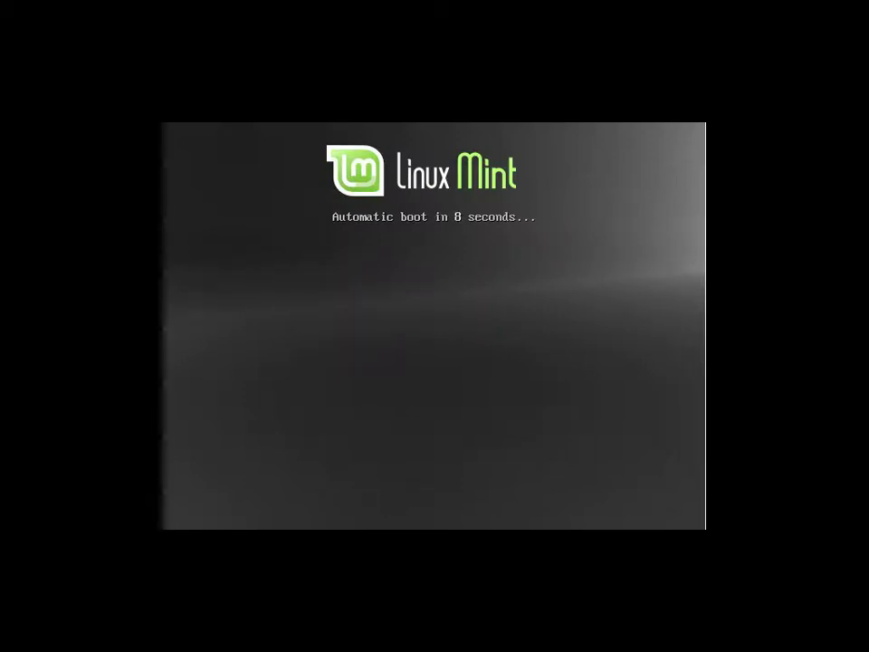
{"action": "key", "text": "Escape"}
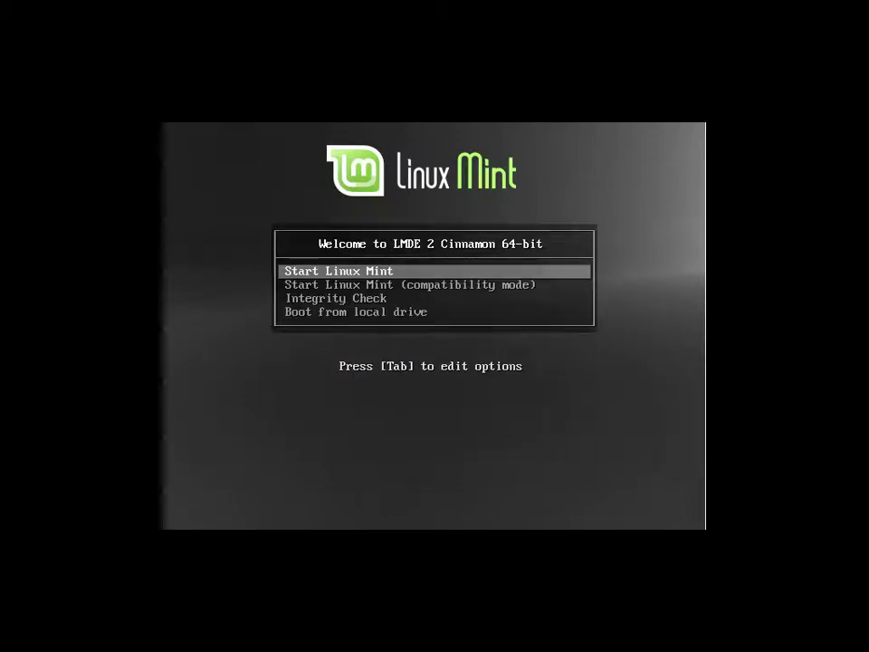
{"action": "key", "text": "Down"}
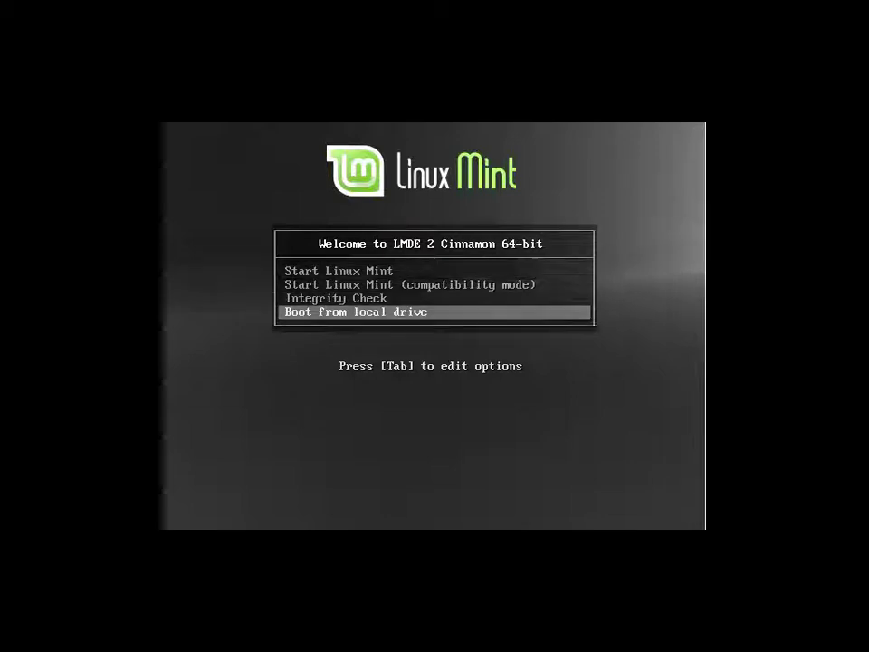
{"action": "key", "text": "Return"}
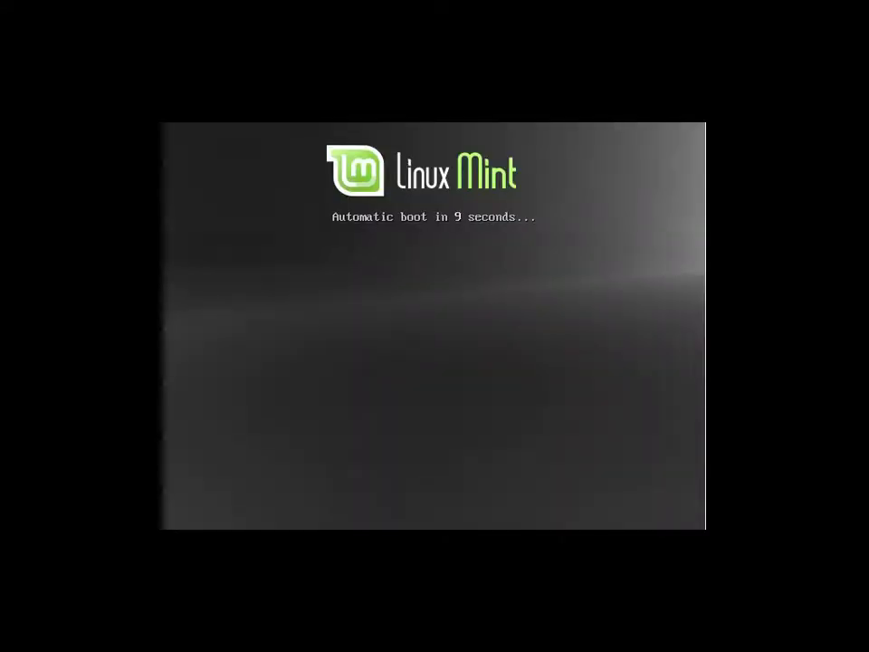
{"action": "key", "text": "Escape"}
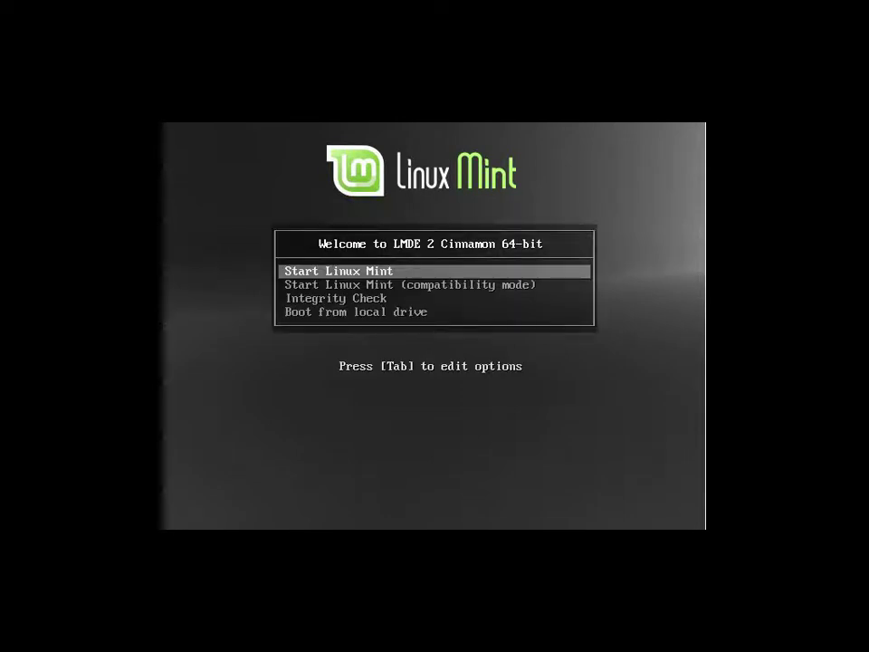
{"action": "key", "text": "Down"}
{"action": "key", "text": "Down"}
{"action": "key", "text": "Down"}
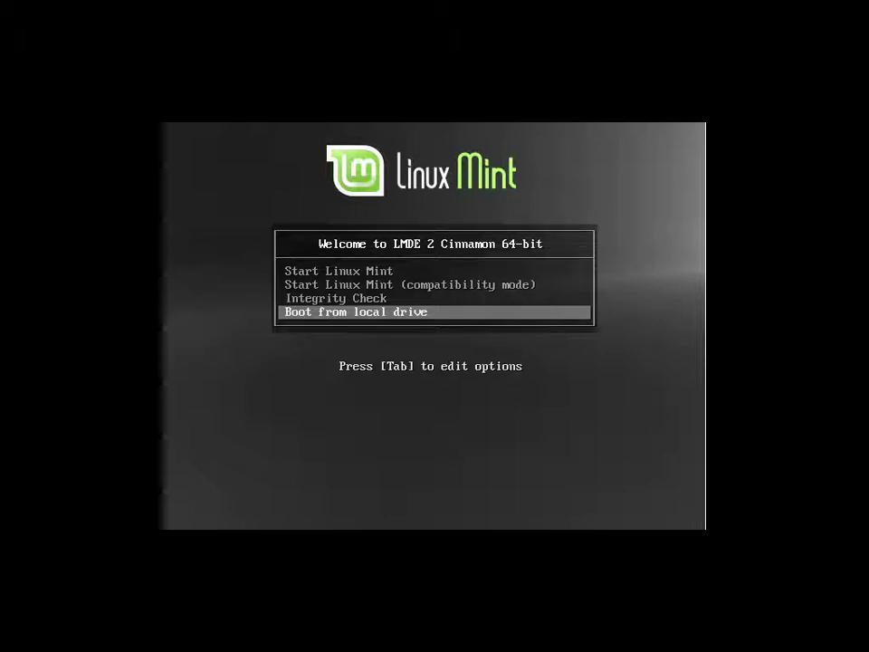
{"action": "key", "text": "Return"}
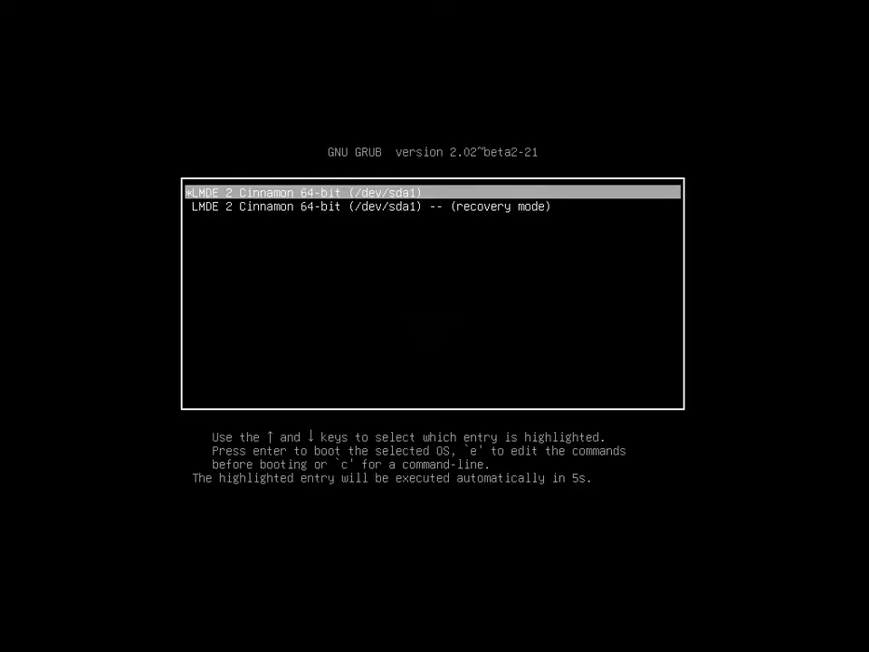
Step: Boot the highlighted 'LMDE 2 Cinnamon 64-bit (/dev/sda1)' GRUB entry immediately
{"action": "key", "text": "Return"}
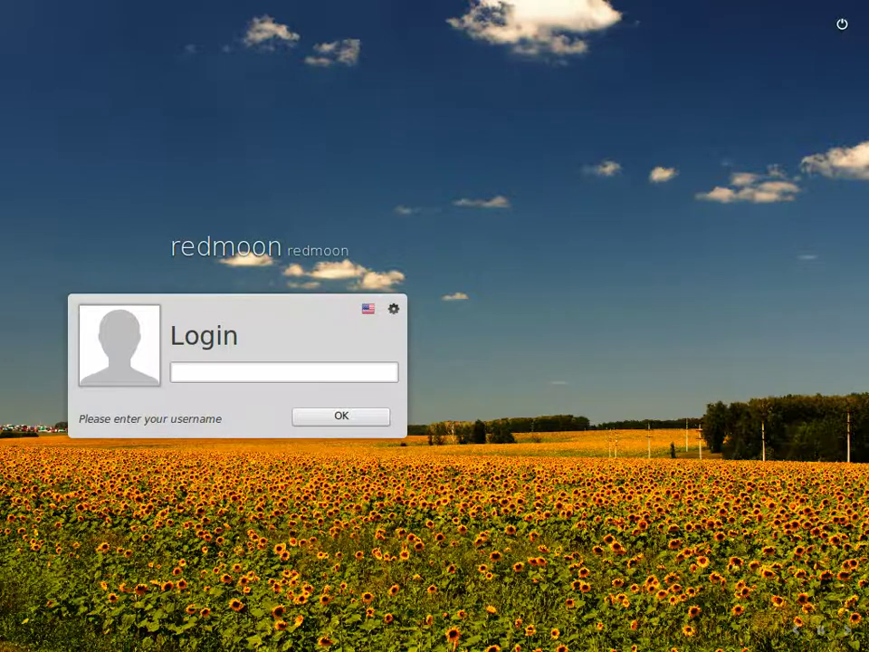
Step: Submit the account username and look over the language and session lists
{"action": "type", "text": "redmoon"}
{"action": "key", "text": "Return"}
{"action": "left_click", "coordinate": [368, 307]}
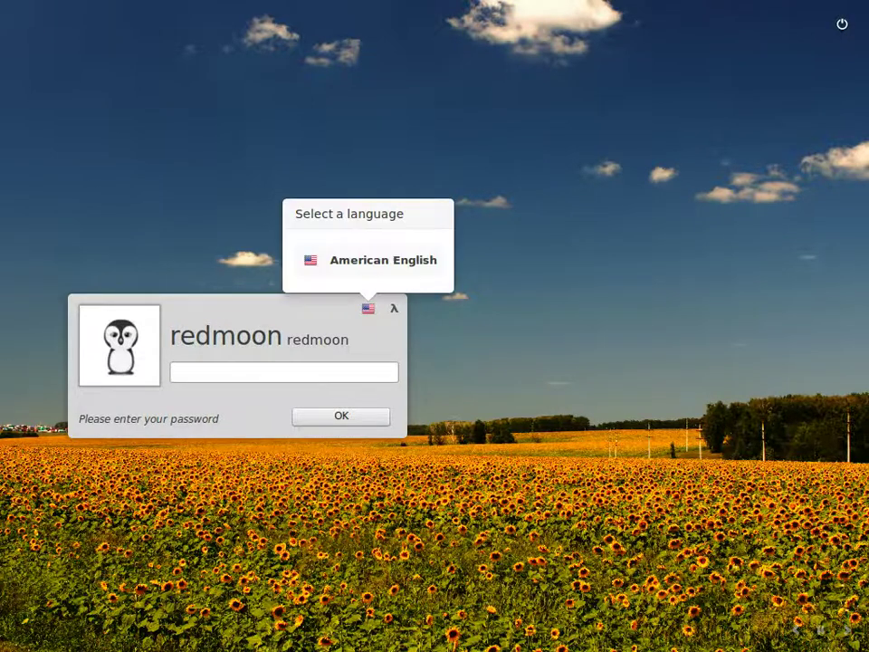
{"action": "key", "text": "Escape"}
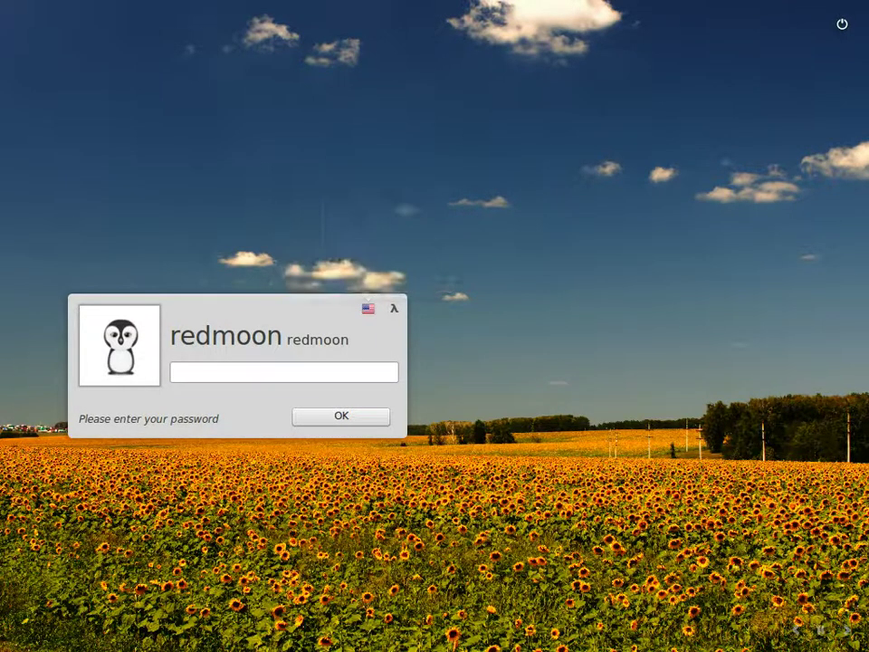
{"action": "left_click", "coordinate": [394, 307]}
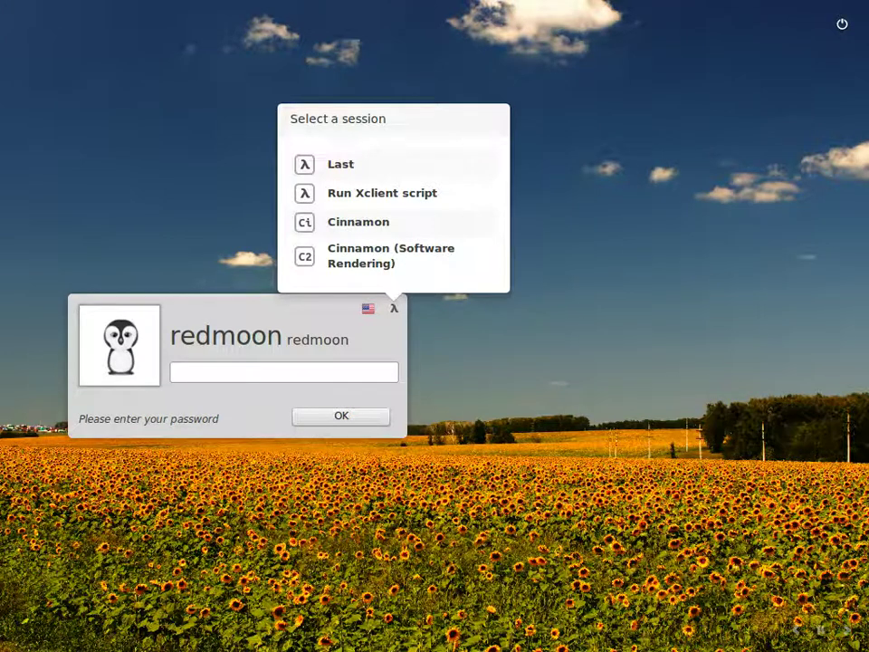
{"action": "key", "text": "Escape"}
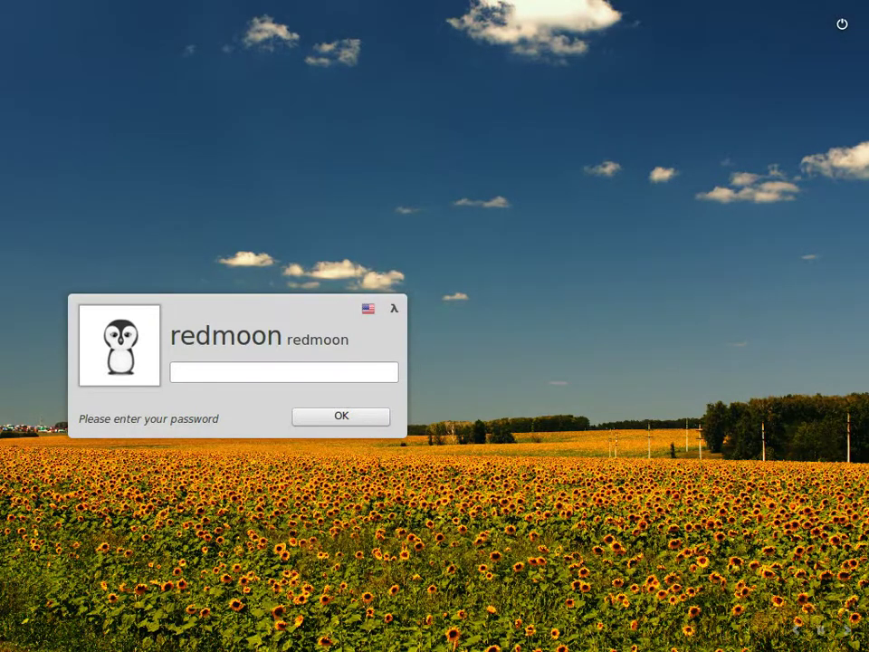
Step: Select the Cinnamon session and log in with the account password
{"action": "key", "text": "F10"}
{"action": "key", "text": "Down"}
{"action": "key", "text": "Return"}
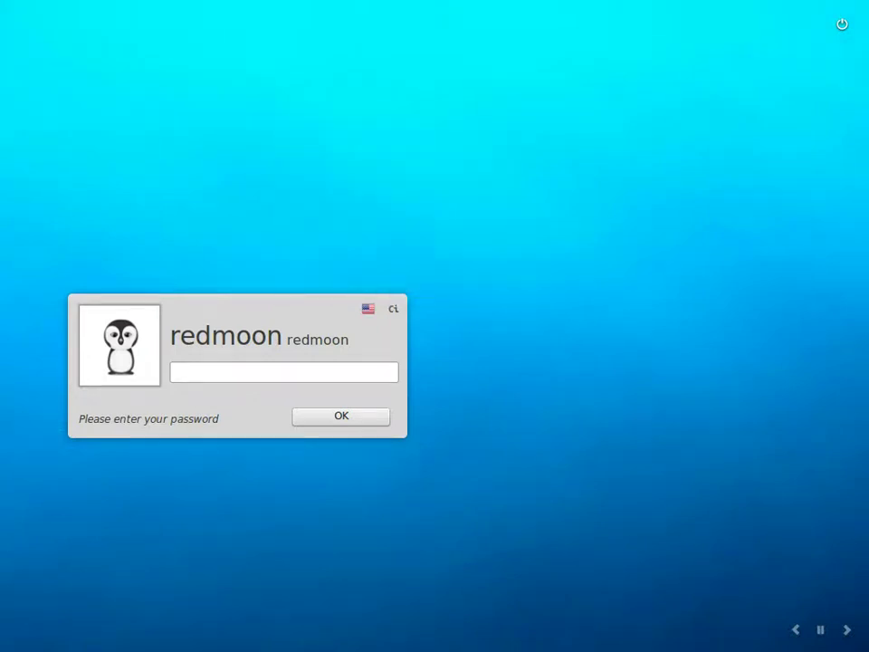
{"action": "type", "text": "**************"}
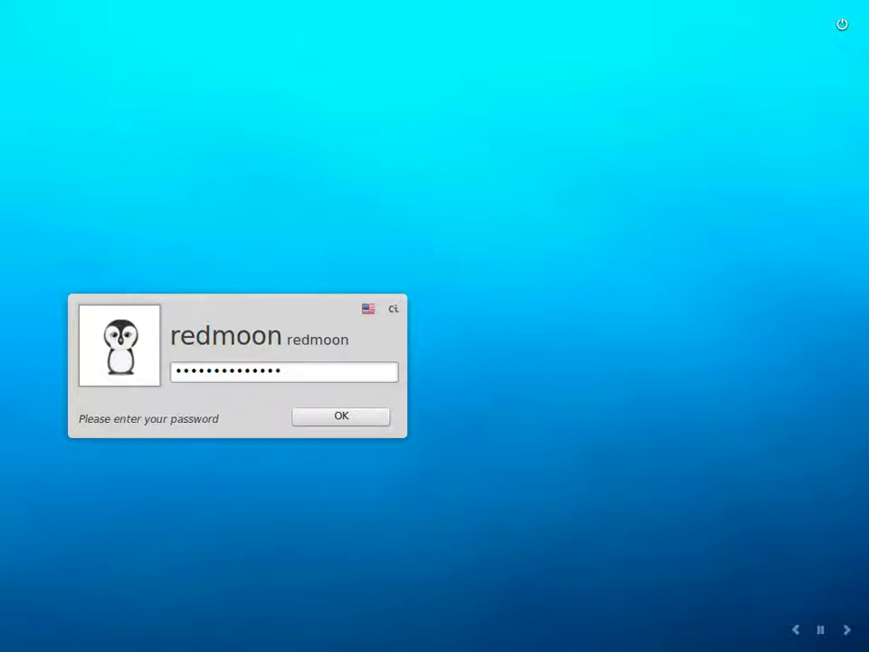
{"action": "key", "text": "Return"}
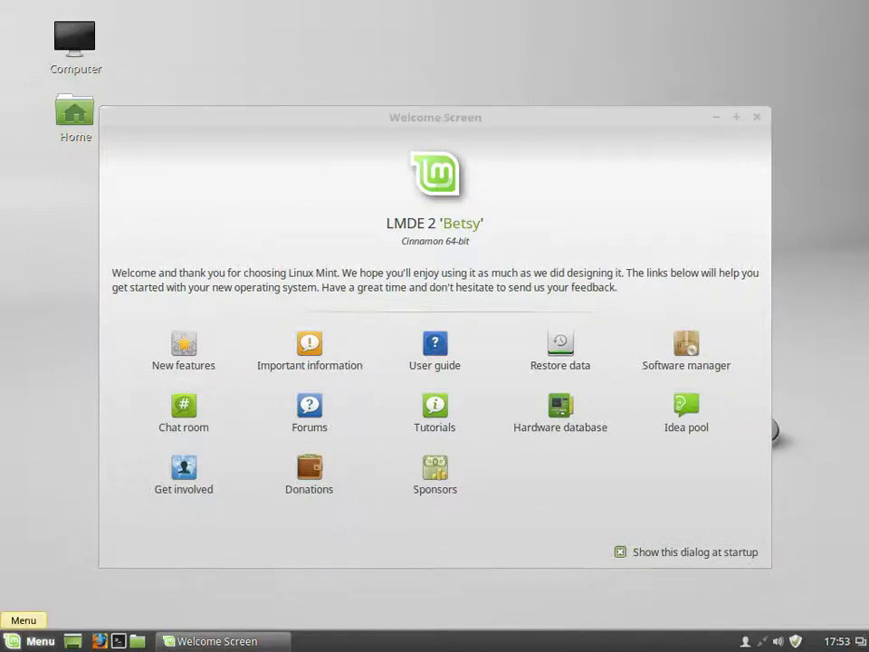
Step: Minimise the Welcome Screen and launch a Terminal from the panel launcher
{"action": "left_click", "coordinate": [32, 641]}
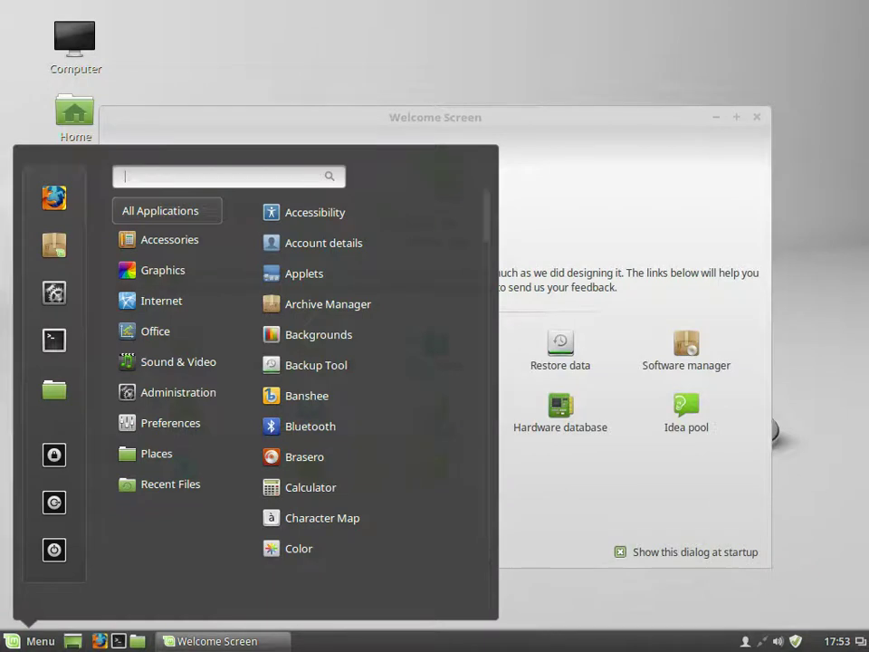
{"action": "key", "text": "Escape"}
{"action": "key", "text": "super+d"}
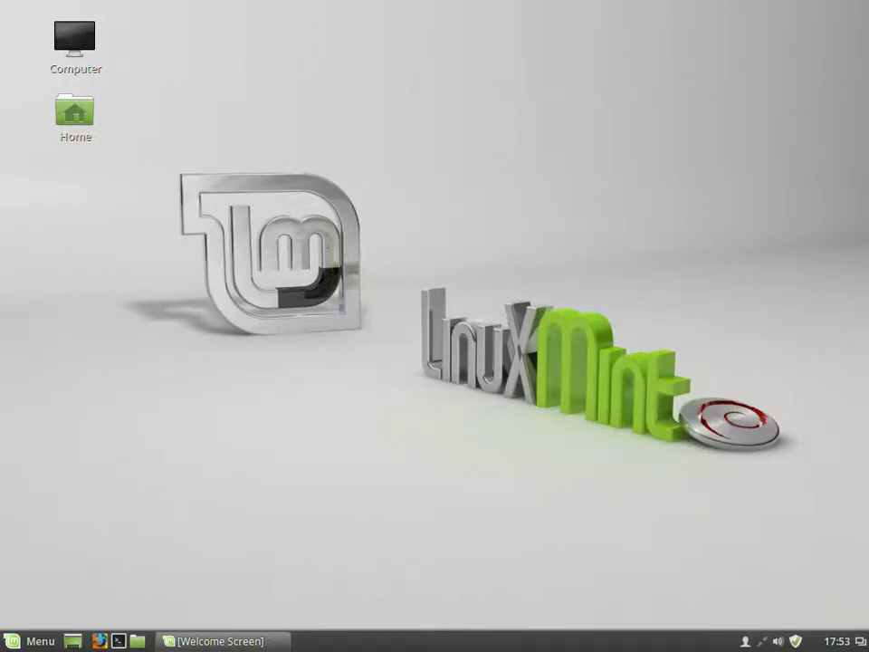
{"action": "left_click", "coordinate": [32, 642]}
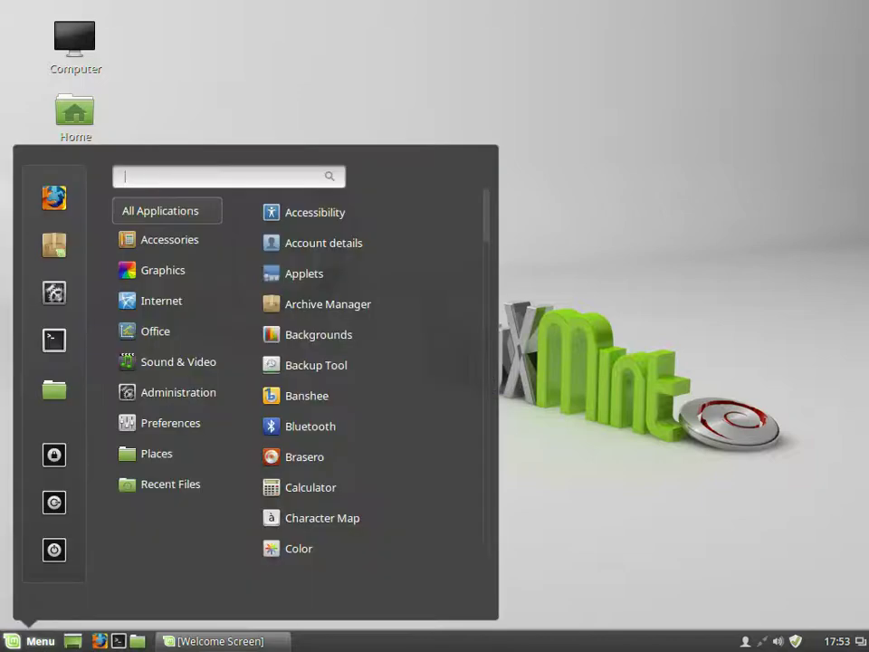
{"action": "key", "text": "Escape"}
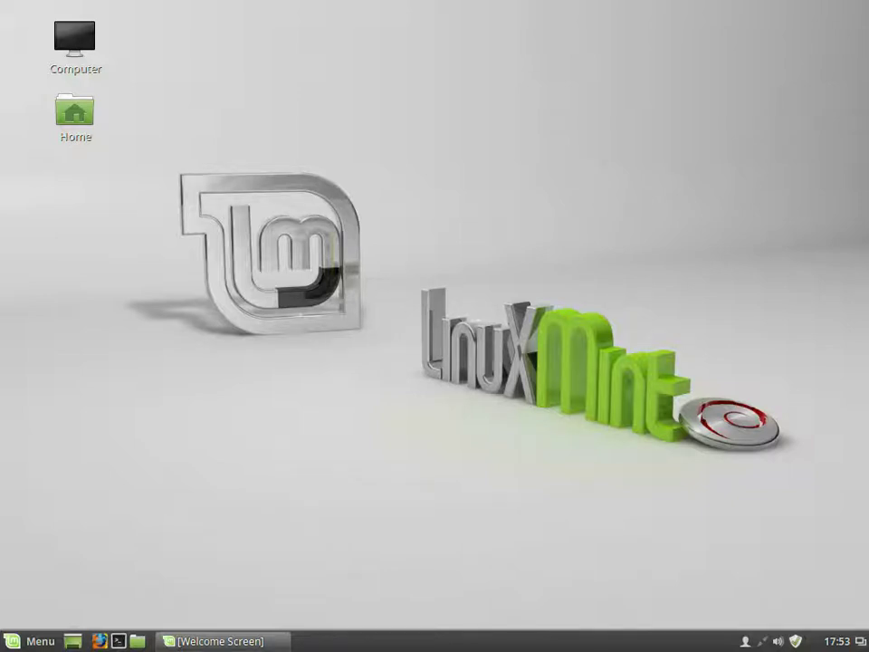
{"action": "left_click", "coordinate": [118, 642]}
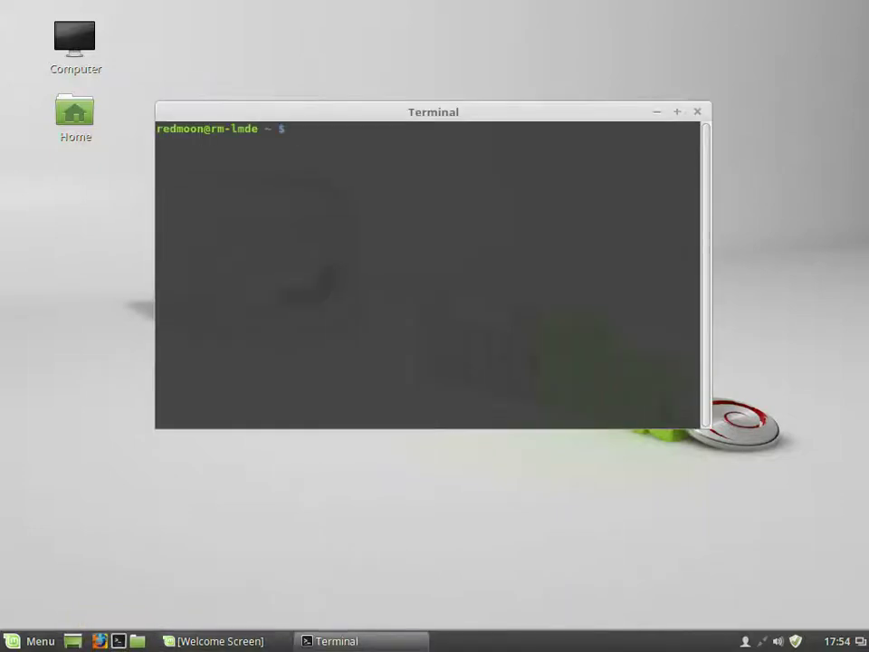
Step: Maximise the terminal and run uname -a, df -h, top and free
{"action": "key", "text": "alt+F10"}
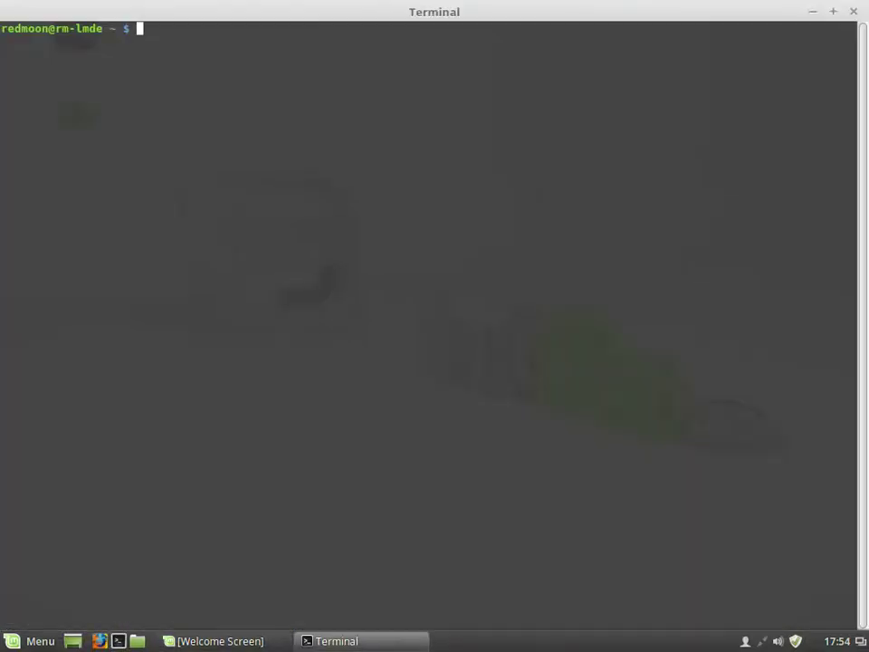
{"action": "type", "text": "uname -a"}
{"action": "key", "text": "Return"}
{"action": "key", "text": "Return"}
{"action": "key", "text": "Return"}
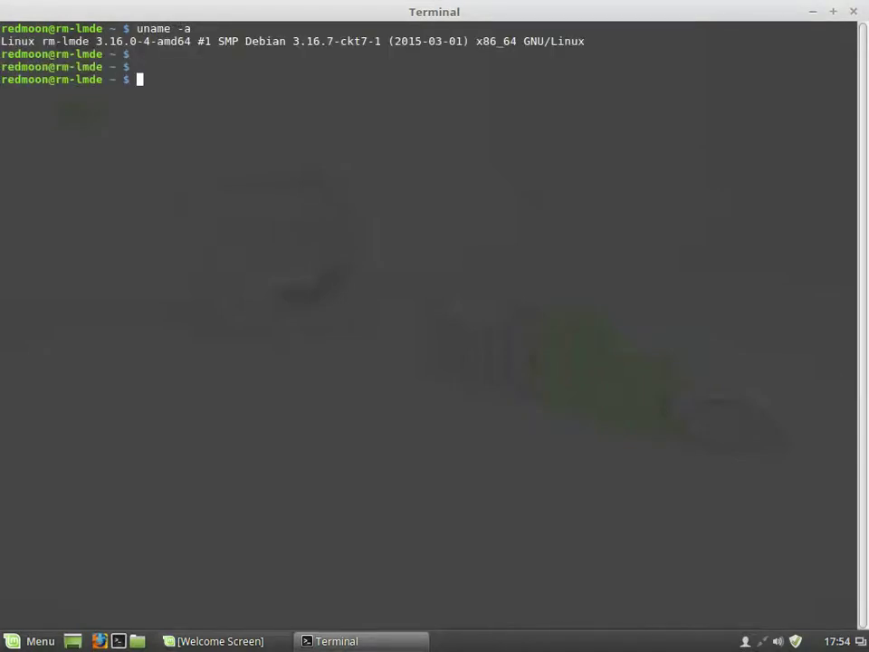
{"action": "type", "text": "df -h"}
{"action": "key", "text": "Return"}
{"action": "key", "text": "Return"}
{"action": "key", "text": "Return"}
{"action": "type", "text": "top"}
{"action": "key", "text": "Return"}
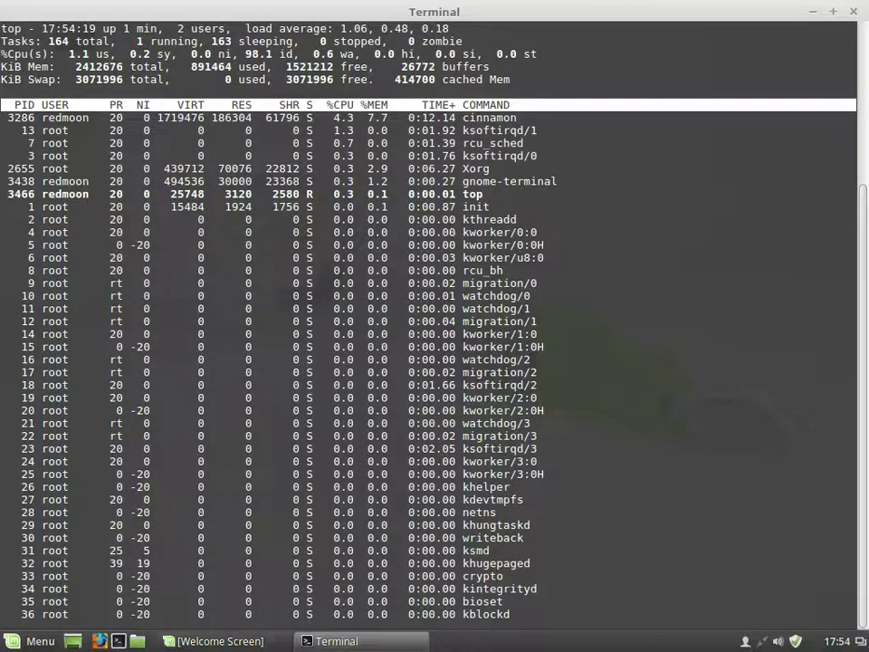
{"action": "key", "text": "q"}
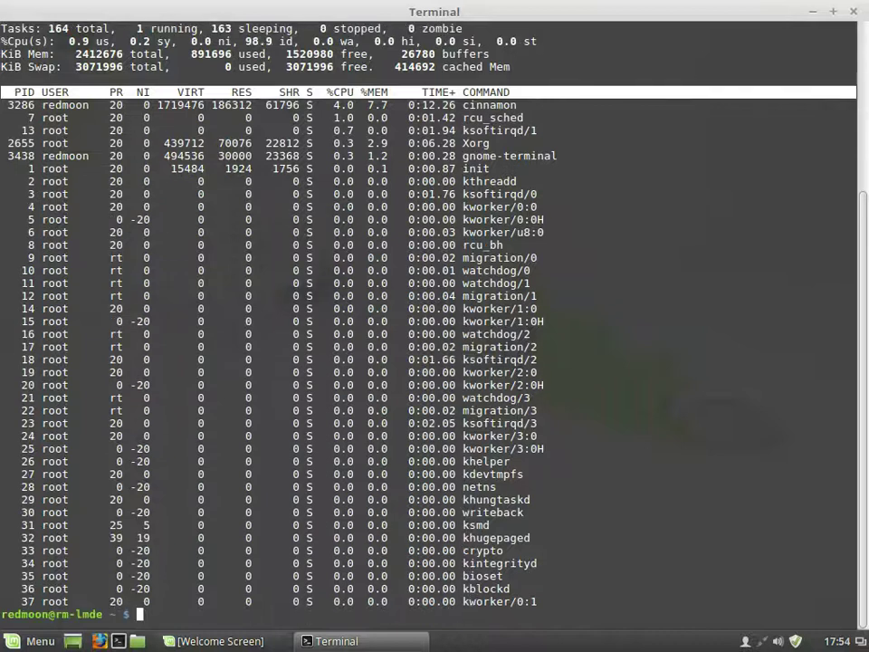
{"action": "key", "text": "Return"}
{"action": "key", "text": "Return"}
{"action": "key", "text": "Return"}
{"action": "key", "text": "Return"}
{"action": "key", "text": "Return"}
{"action": "type", "text": "free"}
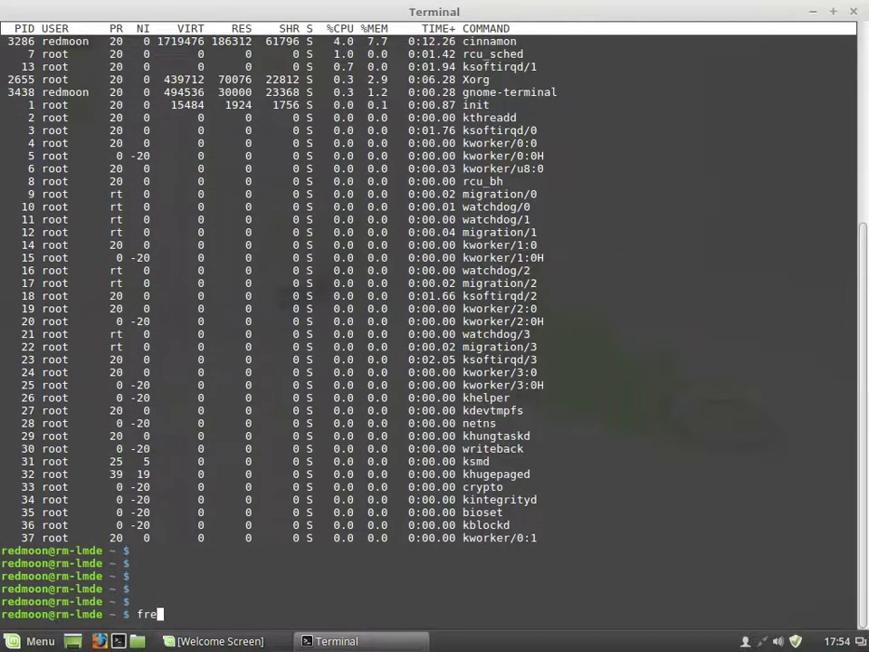
{"action": "key", "text": "Return"}
{"action": "key", "text": "Return"}
{"action": "key", "text": "Return"}
{"action": "key", "text": "Return"}
{"action": "key", "text": "Return"}
Step: Display /etc/os-release, change to / and list it with ls -lart
{"action": "type", "text": "more "}
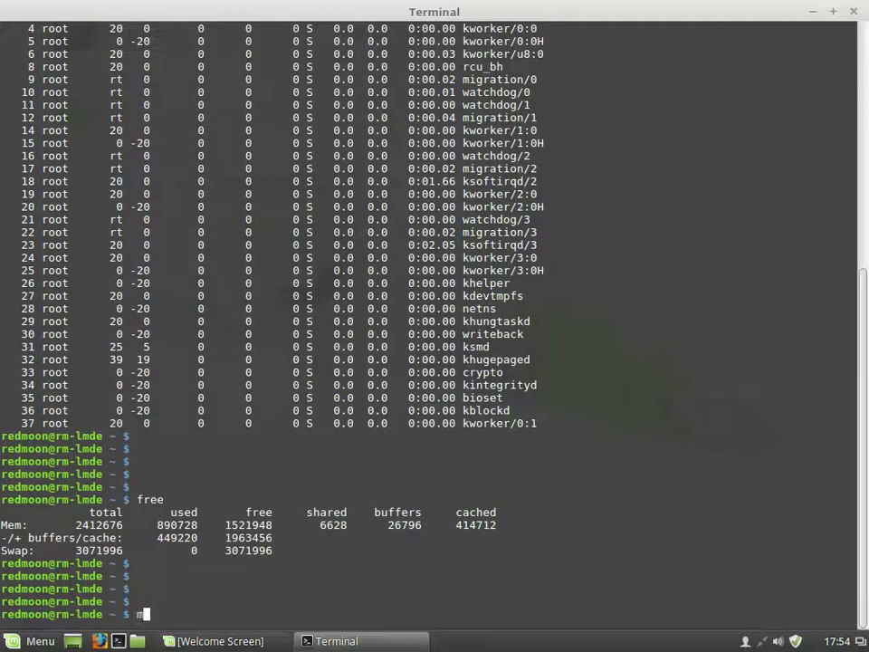
{"action": "type", "text": "/etc/"}
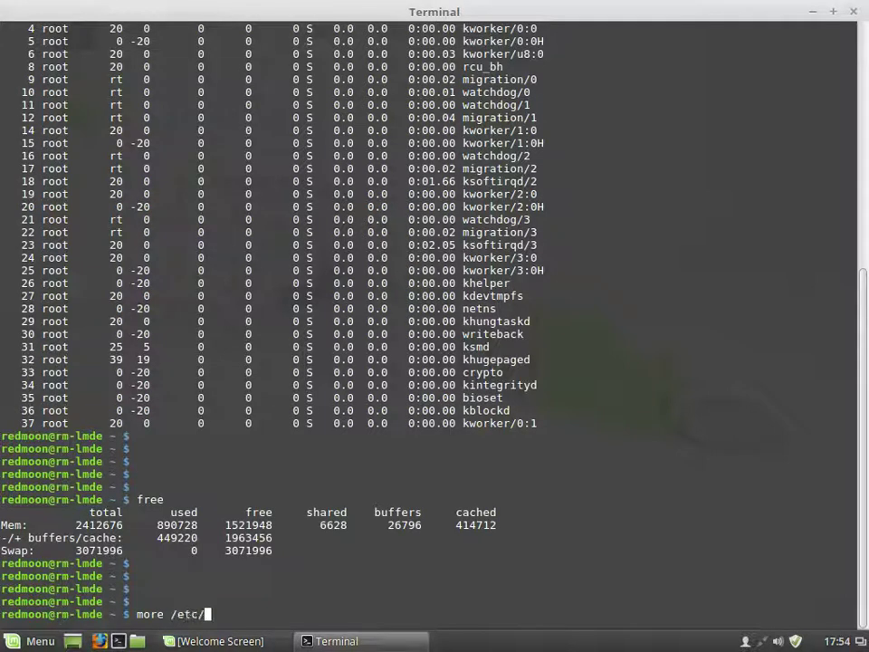
{"action": "type", "text": "os"}
{"action": "key", "text": "Tab"}
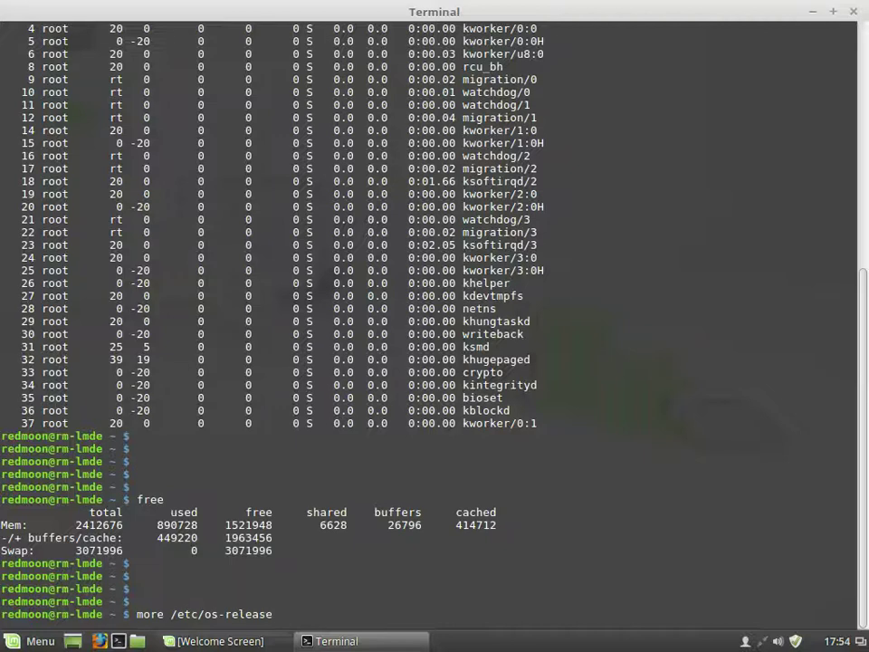
{"action": "key", "text": "Return"}
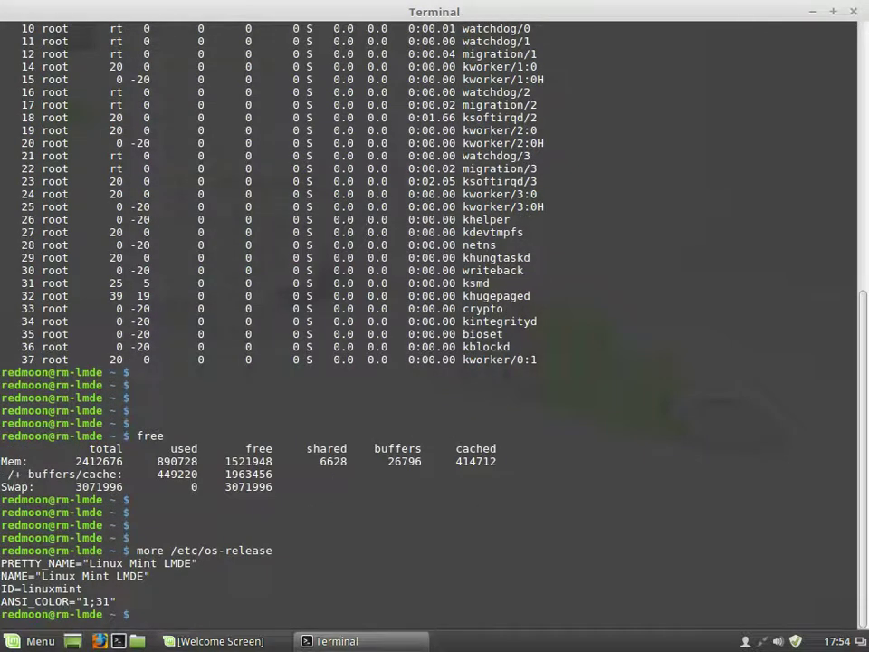
{"action": "key", "text": "Return"}
{"action": "key", "text": "Return"}
{"action": "key", "text": "Return"}
{"action": "key", "text": "Return"}
{"action": "key", "text": "Return"}
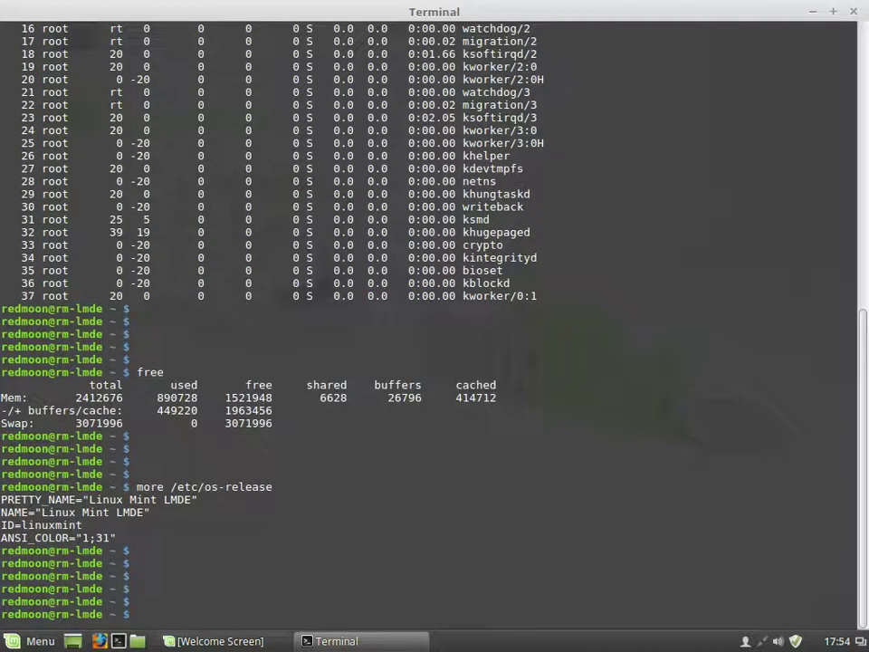
{"action": "type", "text": "cd /"}
{"action": "key", "text": "Return"}
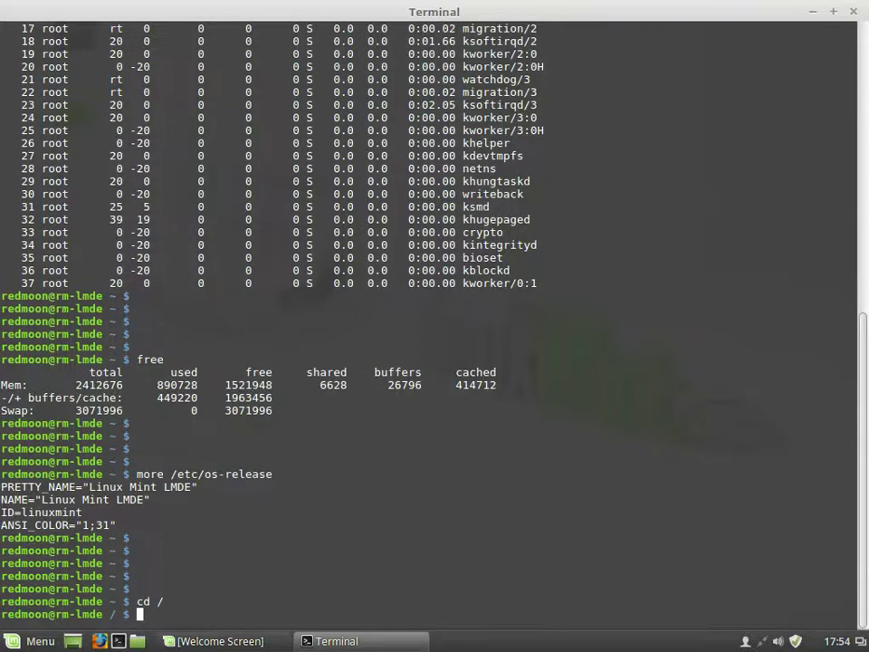
{"action": "type", "text": "ls /"}
{"action": "key", "text": "BackSpace"}
{"action": "type", "text": "-lart"}
{"action": "key", "text": "Return"}
Step: Run free once more, then exit the terminal
{"action": "key", "text": "Return"}
{"action": "key", "text": "Return"}
{"action": "key", "text": "Return"}
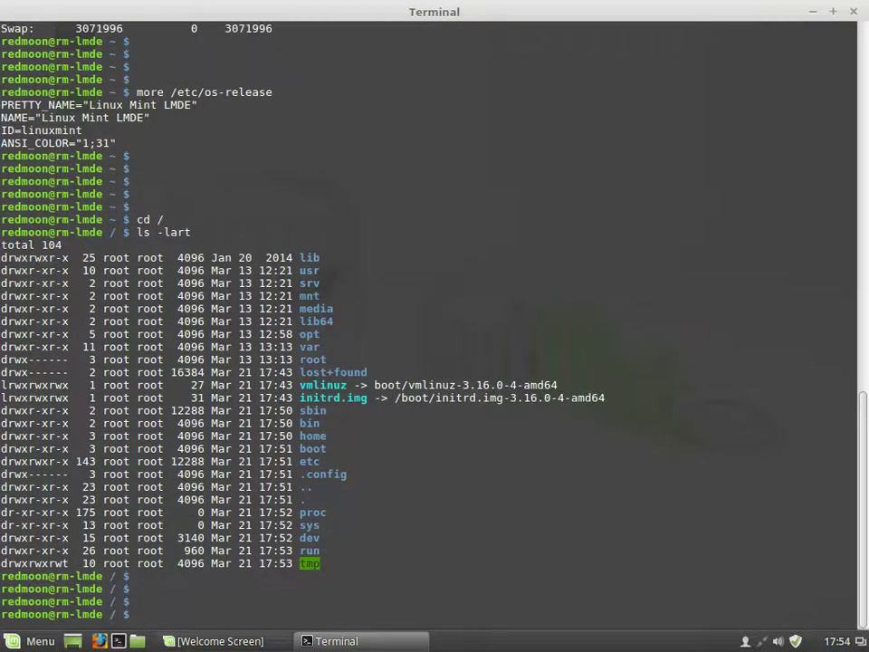
{"action": "type", "text": "free"}
{"action": "key", "text": "Return"}
{"action": "key", "text": "Return"}
{"action": "key", "text": "Return"}
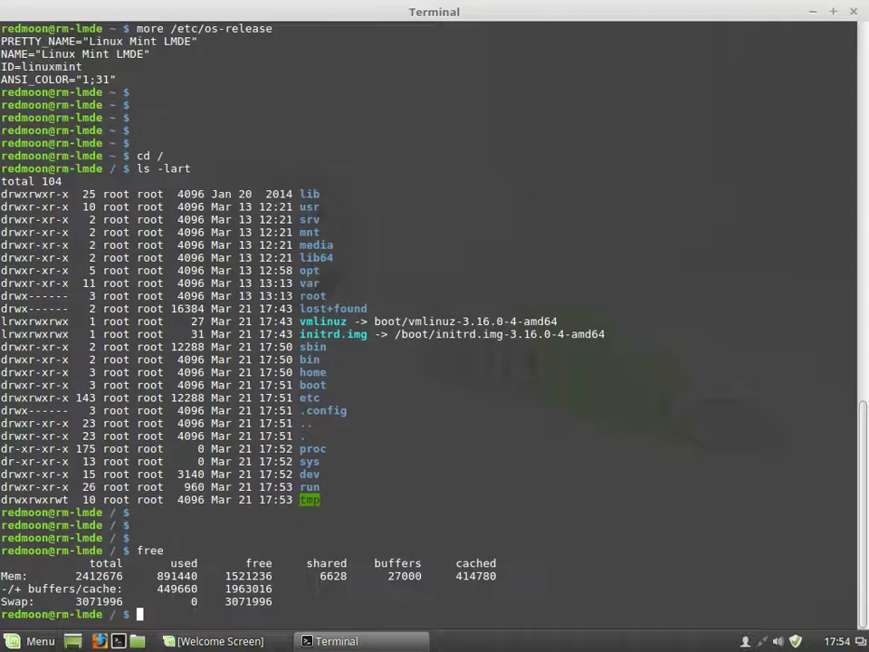
{"action": "type", "text": "exit"}
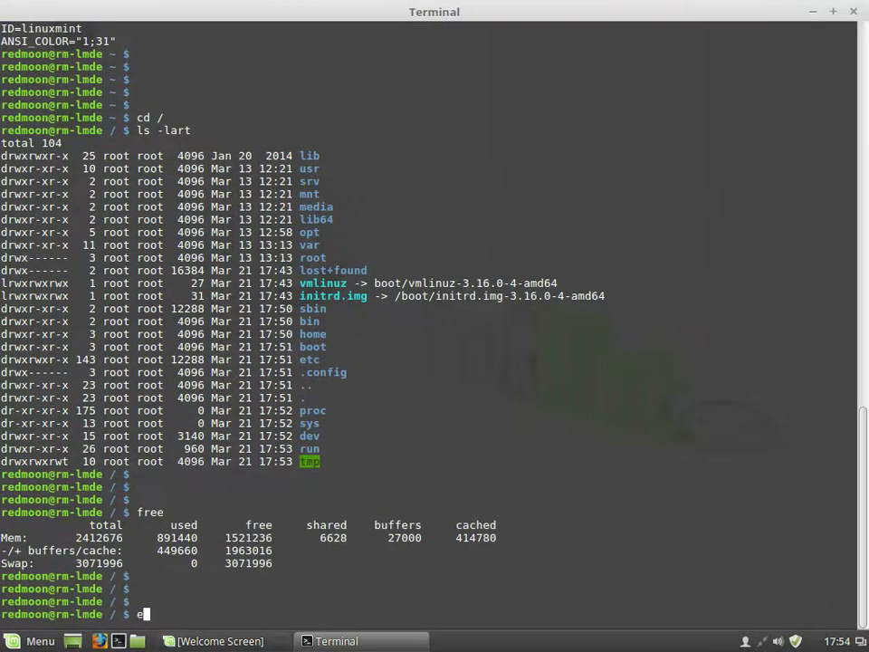
{"action": "key", "text": "Return"}
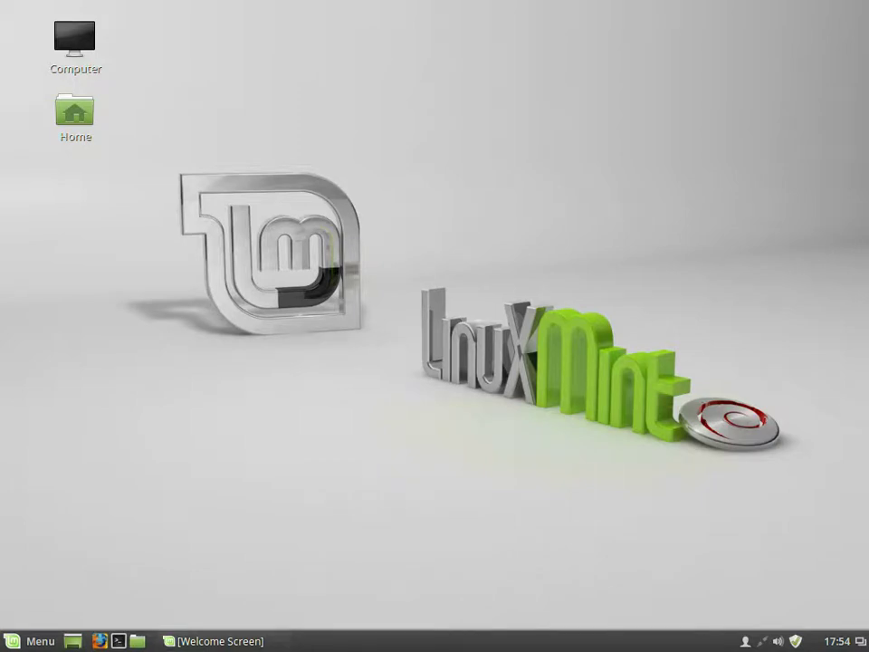
Step: Open Home, go to File System in list view (Ctrl+2), expand lib64, then minimise Nemo
{"action": "double_click", "coordinate": [75, 113]}
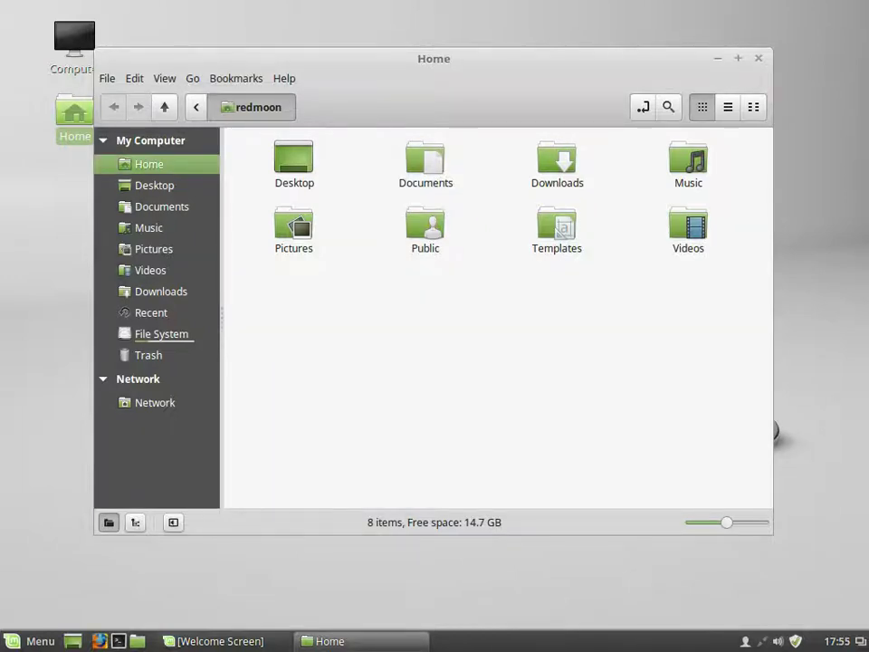
{"action": "left_click", "coordinate": [161, 334]}
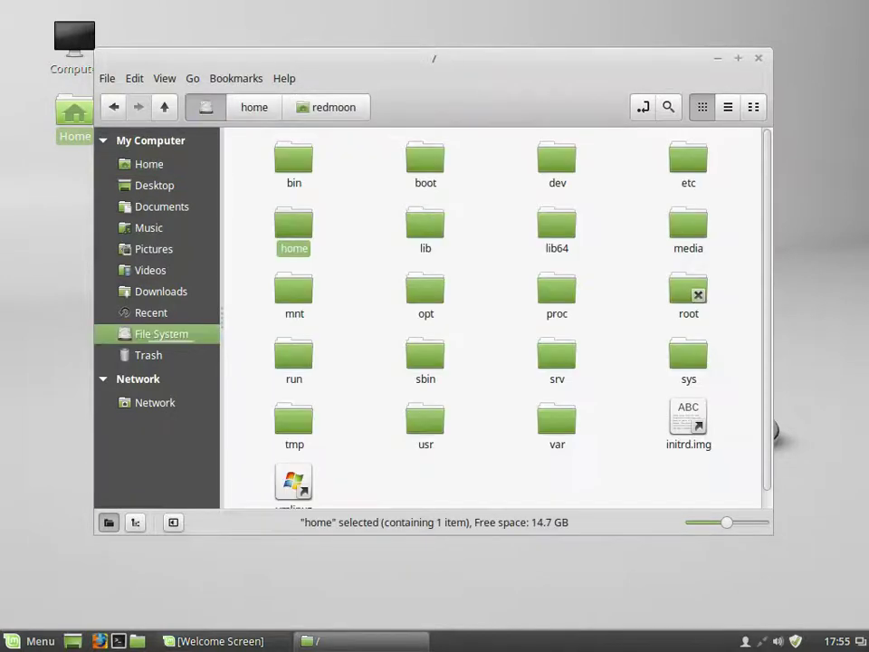
{"action": "key", "text": "ctrl+3"}
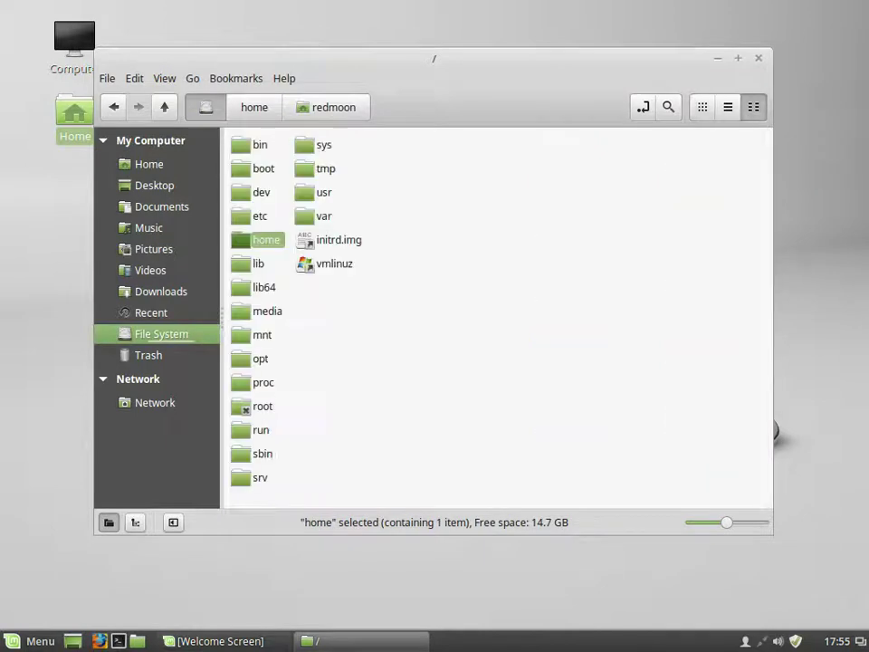
{"action": "key", "text": "ctrl+2"}
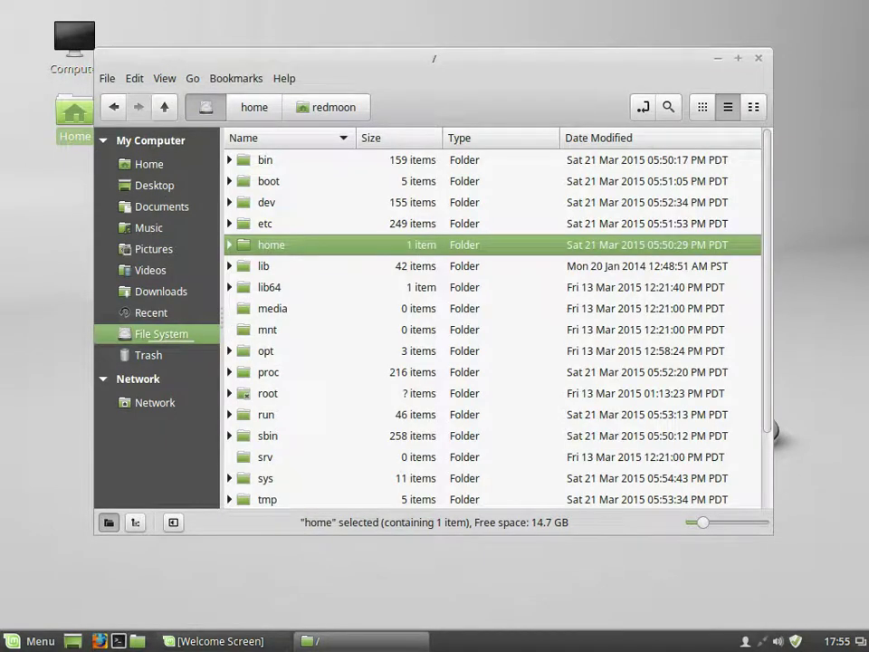
{"action": "left_click", "coordinate": [230, 287]}
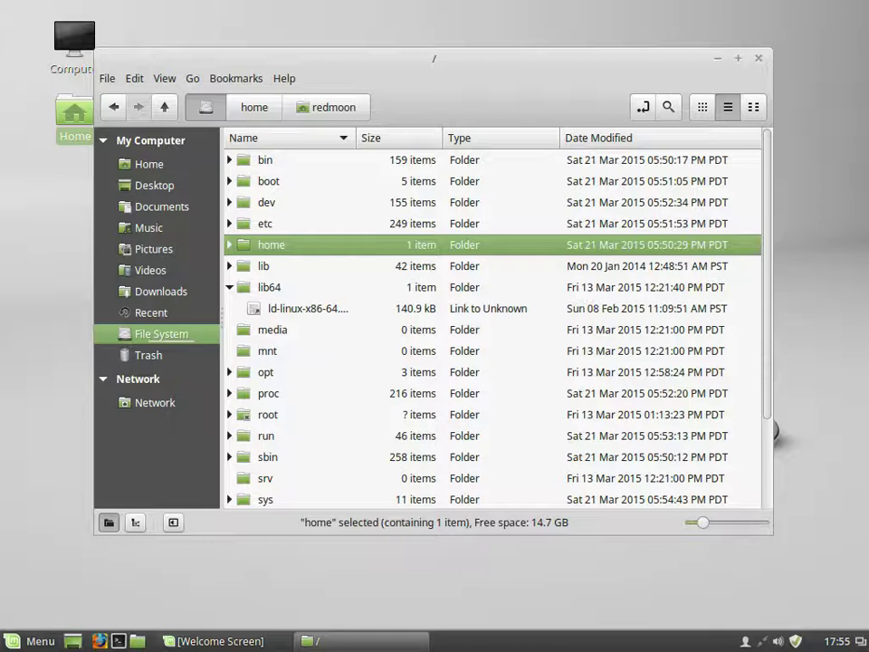
{"action": "key", "text": "super+d"}
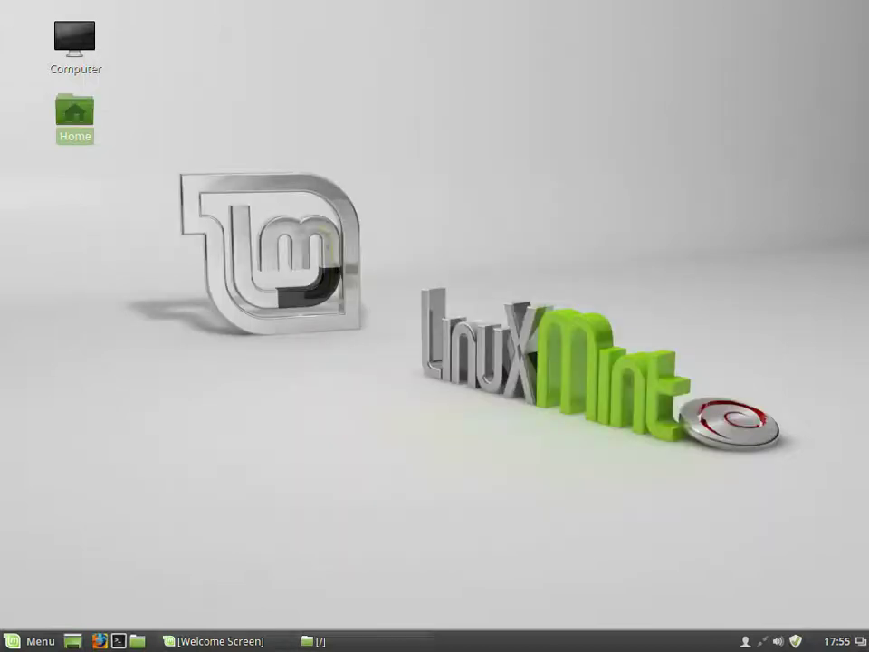
Step: Launch System Settings from the Menu and browse the Maya and Debian wallpaper collections in Backgrounds
{"action": "left_click", "coordinate": [27, 640]}
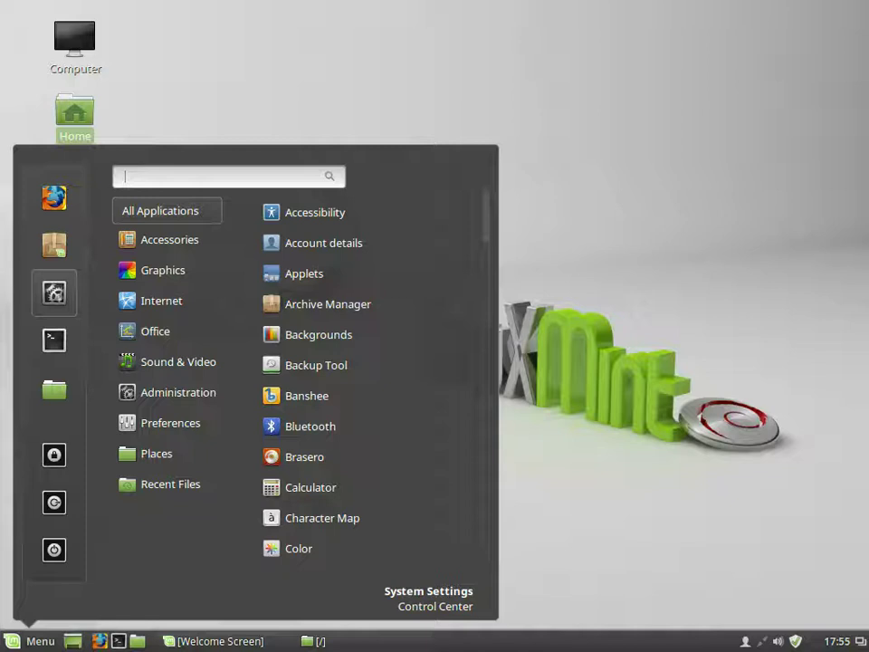
{"action": "key", "text": "Escape"}
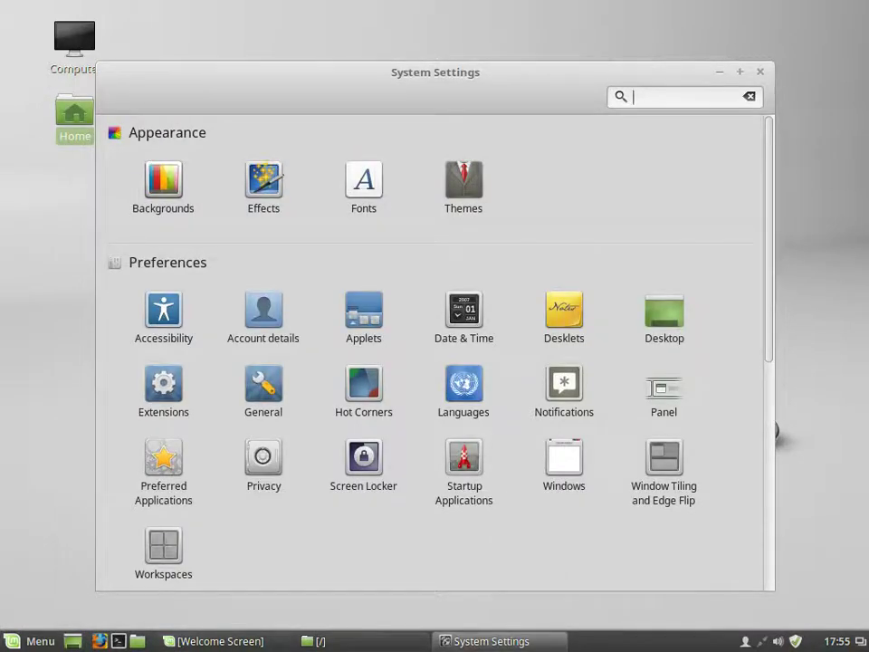
{"action": "left_click", "coordinate": [163, 181]}
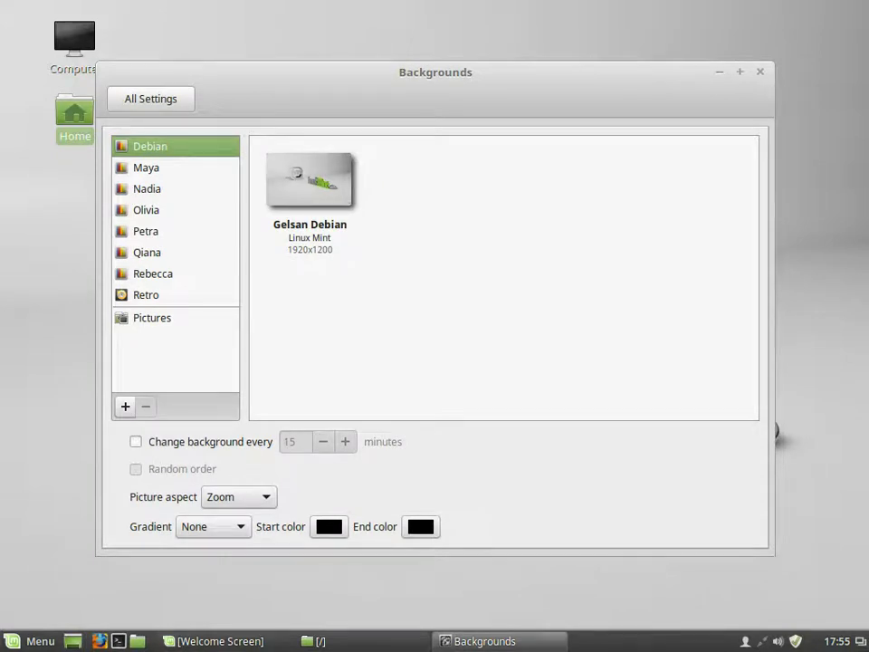
{"action": "left_click", "coordinate": [146, 167]}
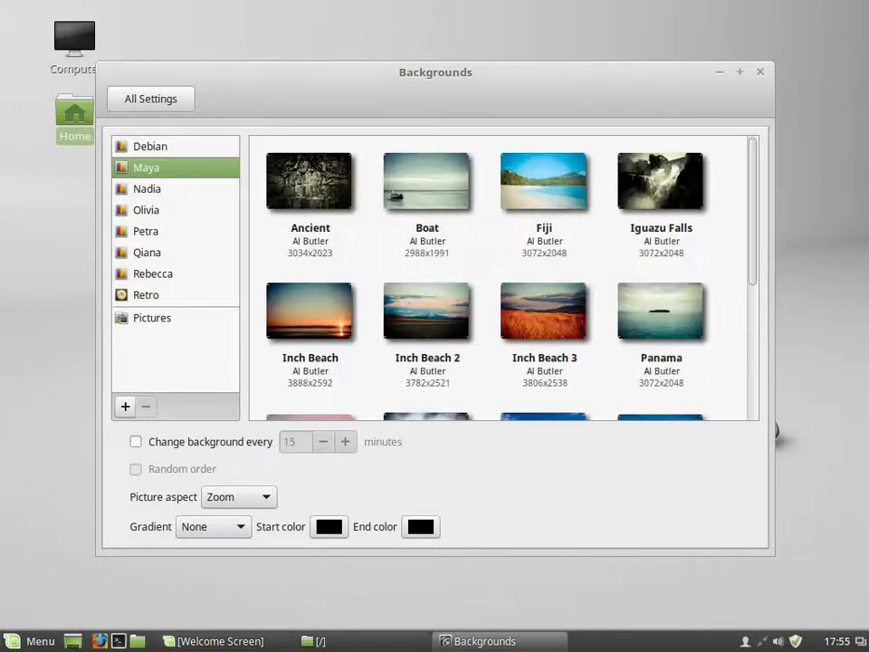
{"action": "left_click", "coordinate": [149, 146]}
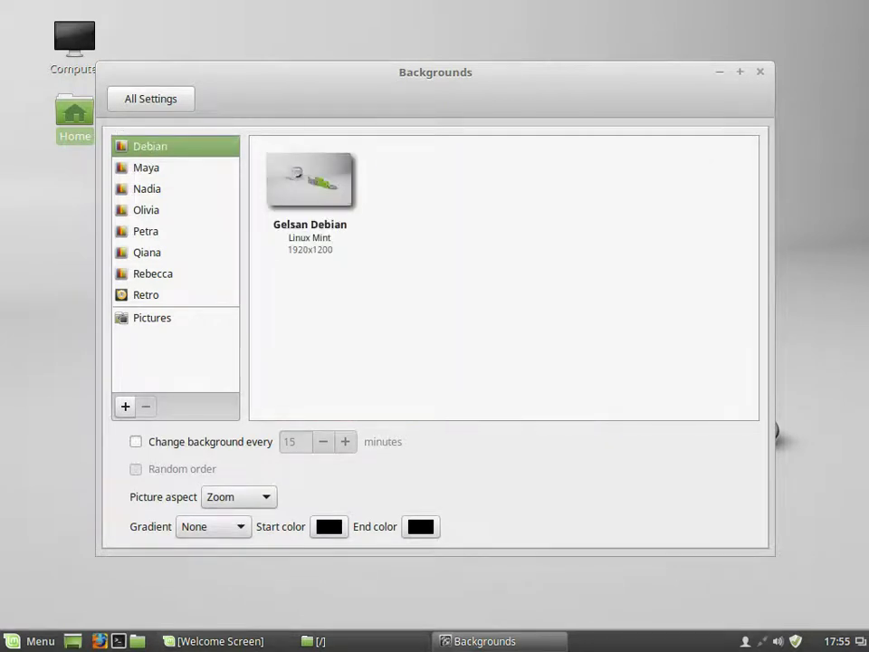
Step: Check the Effects and Themes pages, returning to All Settings after each
{"action": "left_click", "coordinate": [150, 99]}
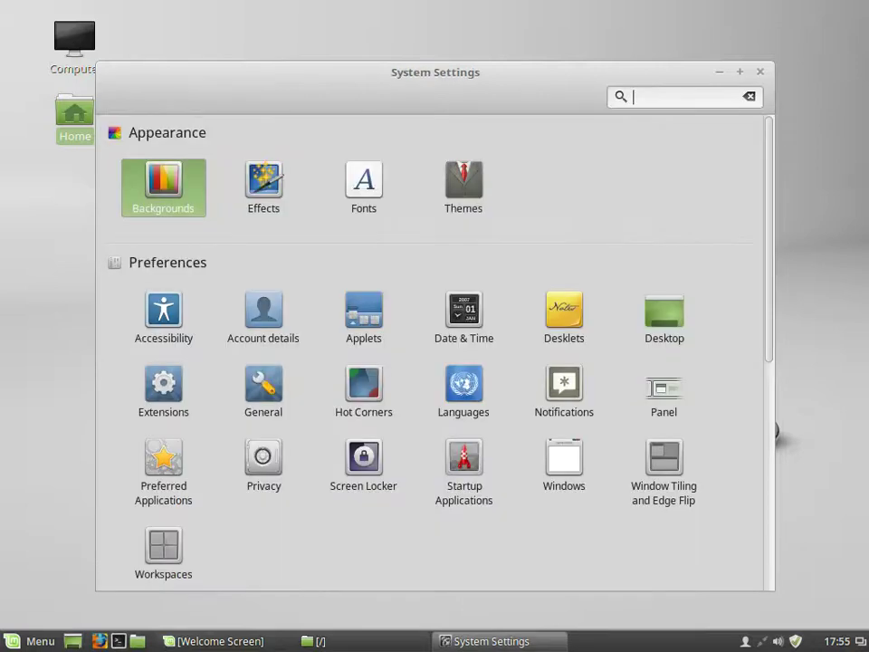
{"action": "key", "text": "Right"}
{"action": "key", "text": "Return"}
{"action": "key", "text": "BackSpace"}
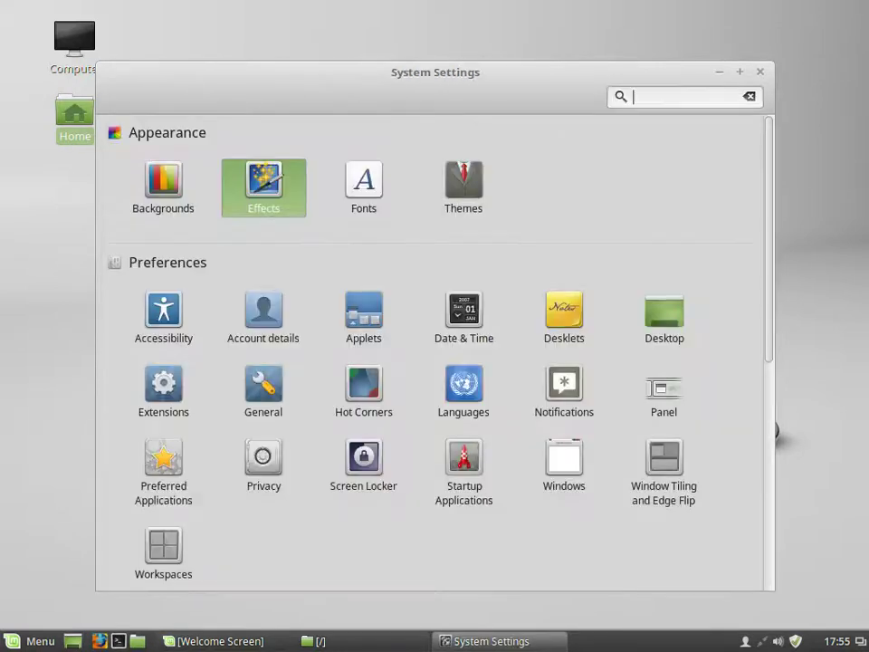
{"action": "key", "text": "Right"}
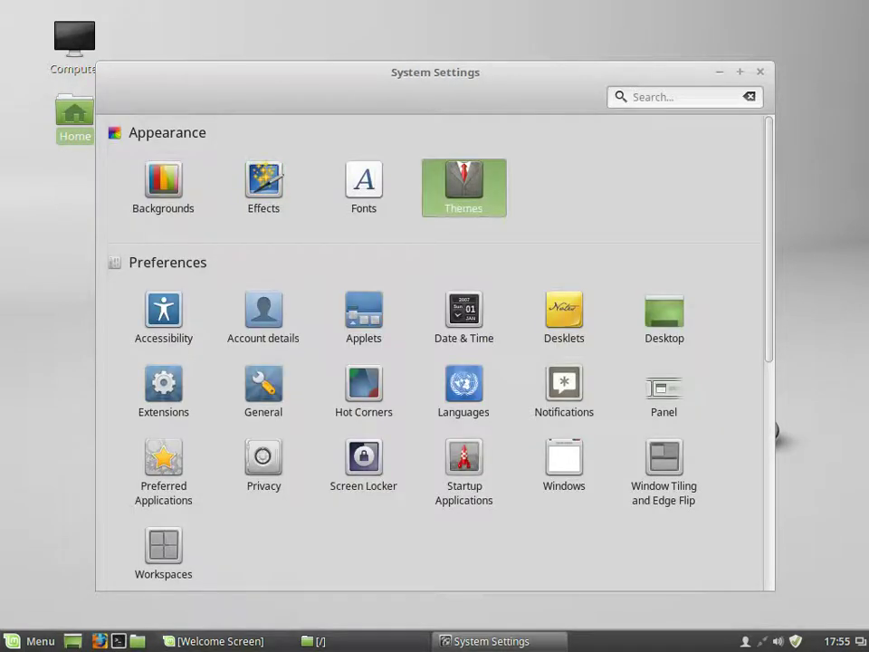
{"action": "key", "text": "Return"}
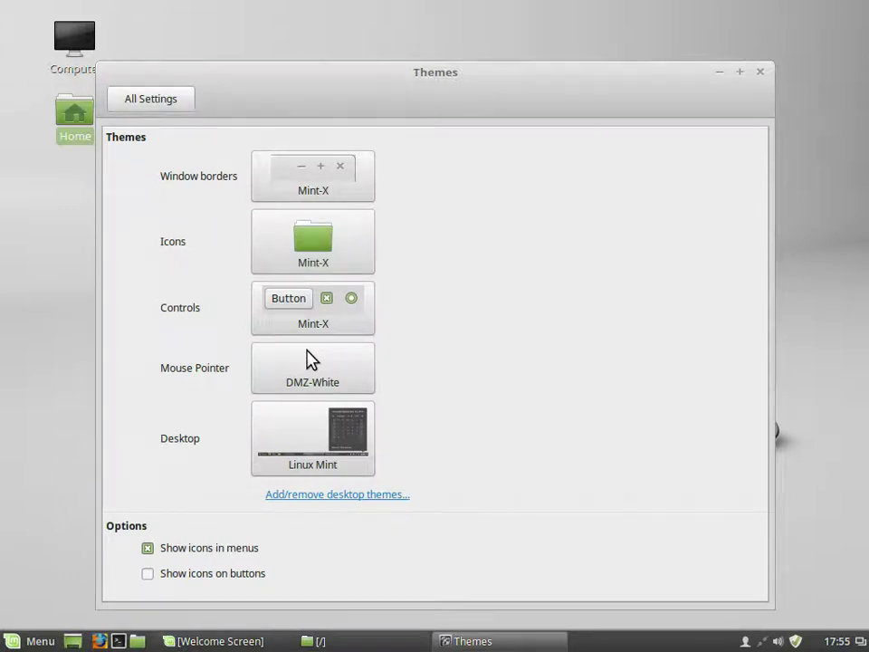
{"action": "key", "text": "BackSpace"}
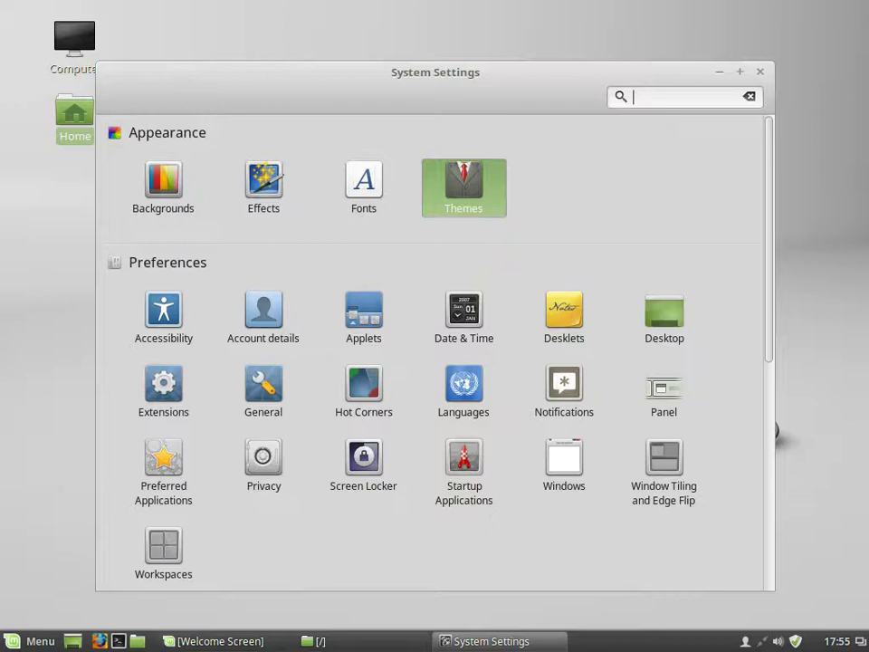
Step: In Account details, set the picture to the race car, then the chess image, and return to All Settings
{"action": "left_click", "coordinate": [264, 313]}
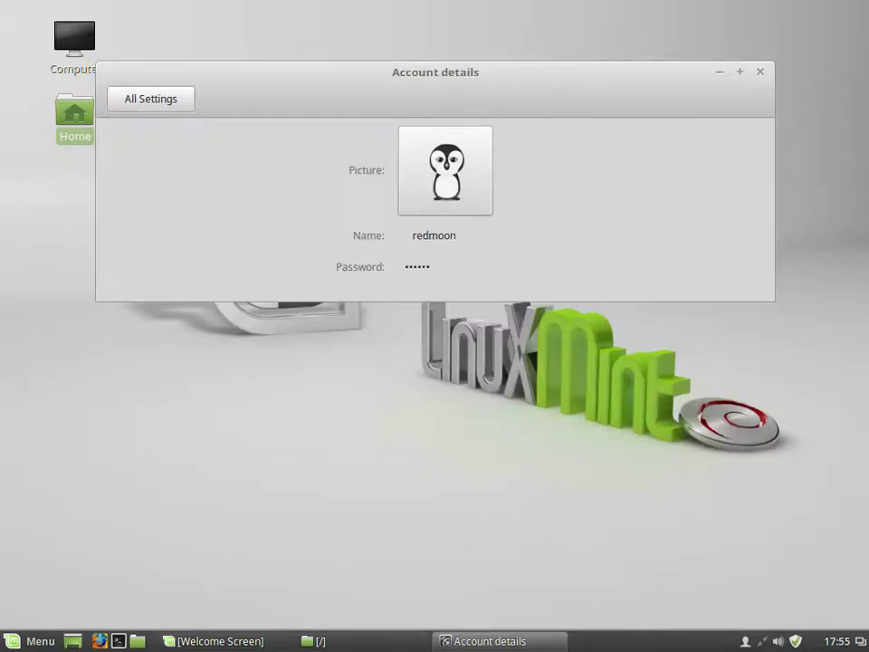
{"action": "left_click", "coordinate": [446, 170]}
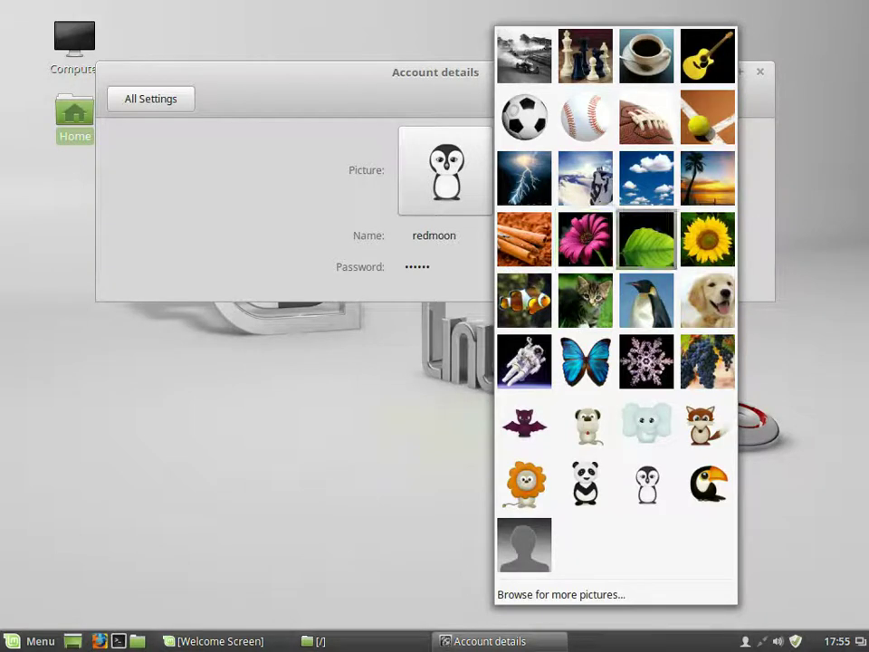
{"action": "left_click", "coordinate": [524, 56]}
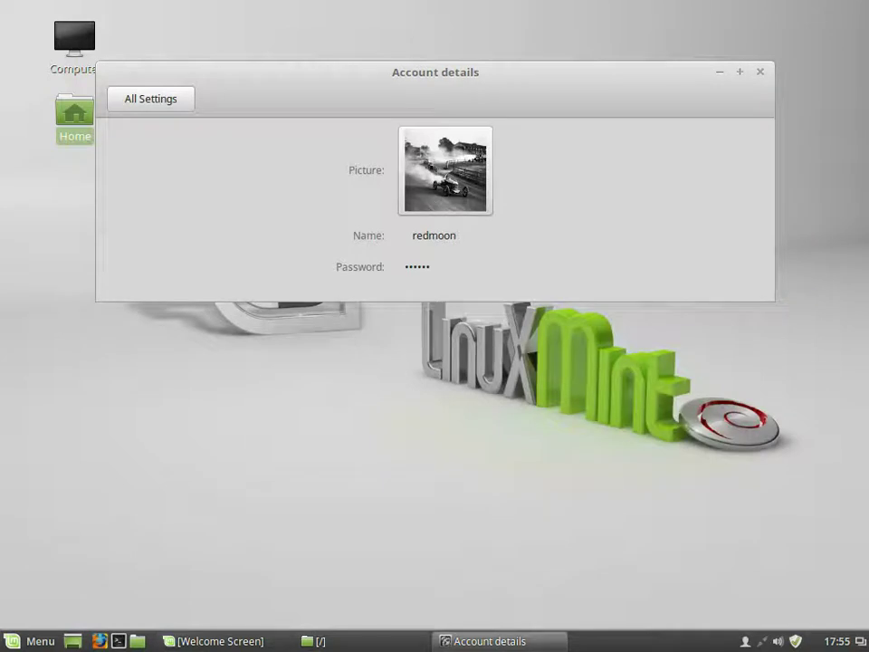
{"action": "left_click", "coordinate": [446, 170]}
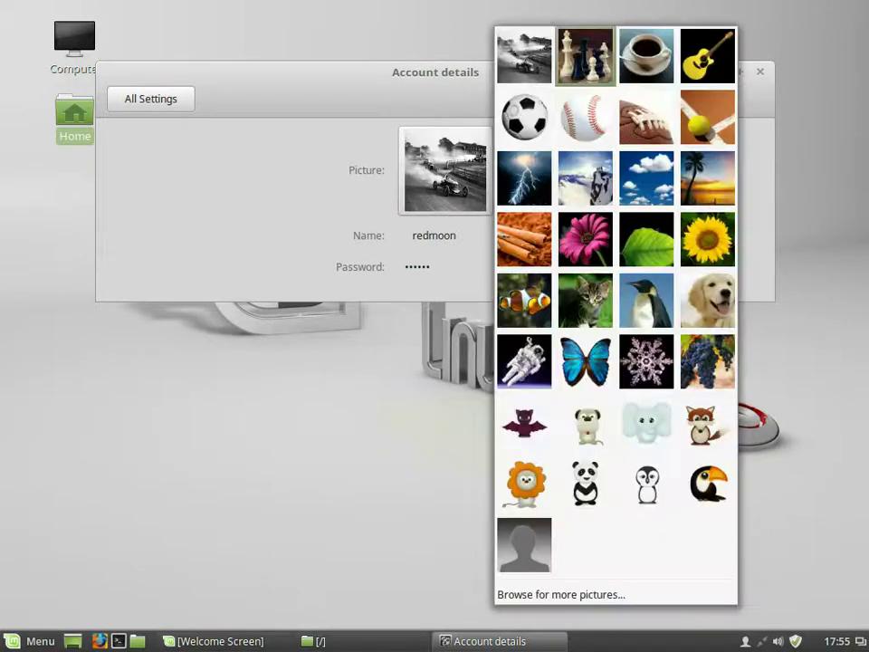
{"action": "left_click", "coordinate": [582, 55]}
{"action": "left_click", "coordinate": [151, 99]}
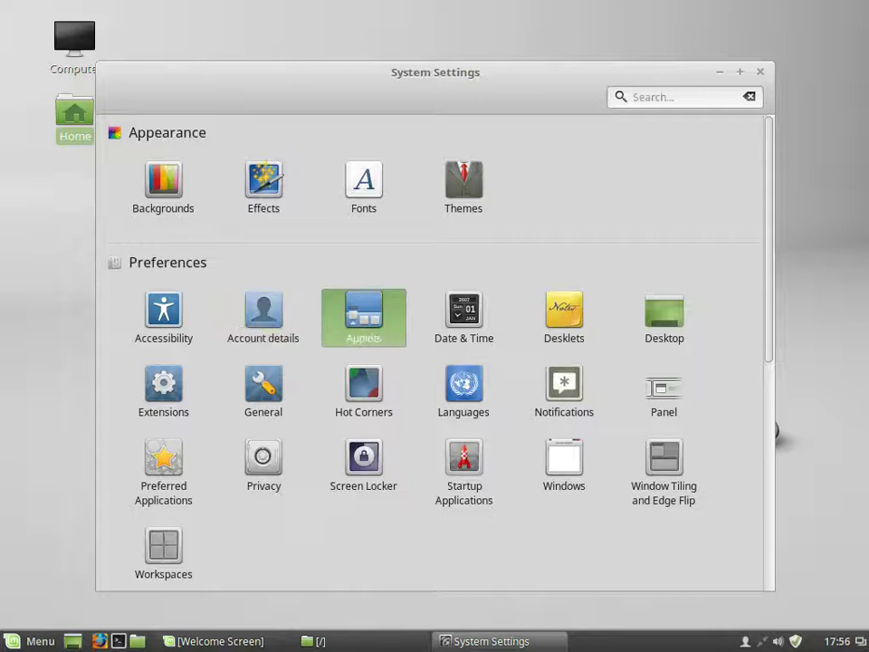
Step: Select the Display applet, scroll the Installed applets list, then open Date & Time
{"action": "left_click", "coordinate": [364, 312]}
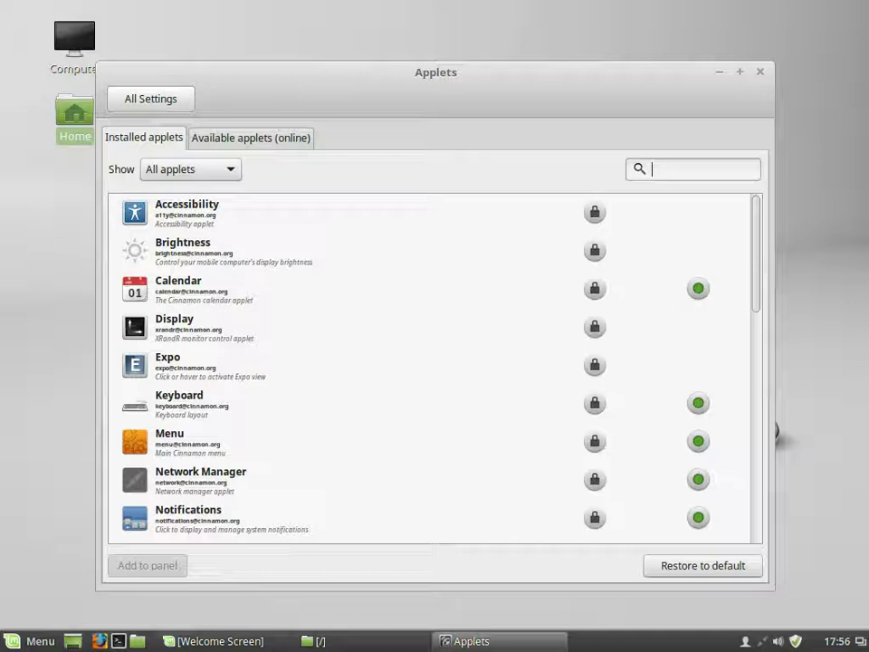
{"action": "left_click", "coordinate": [174, 327]}
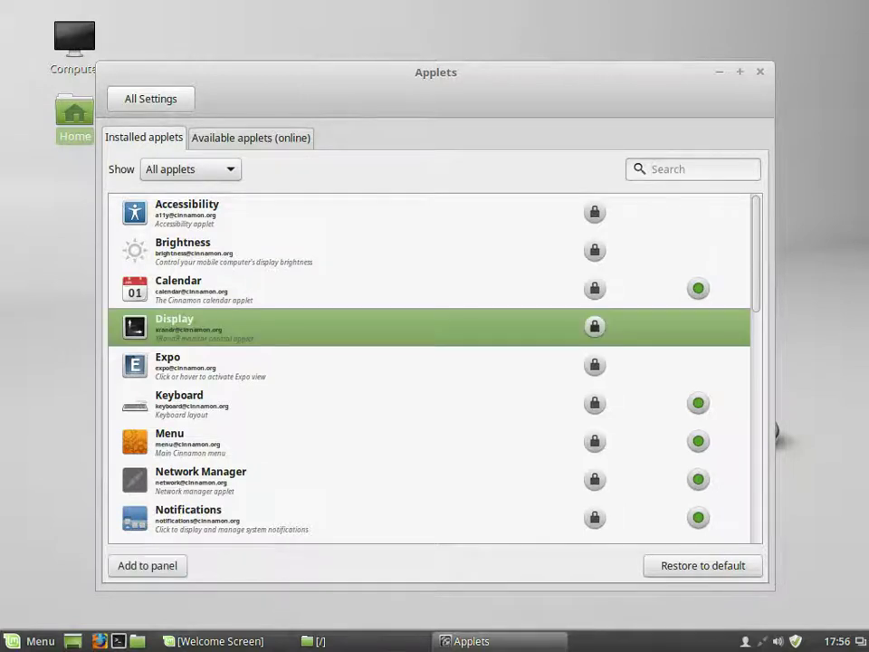
{"action": "scroll", "coordinate": [430, 367], "scroll_direction": "down", "scroll_amount": 10}
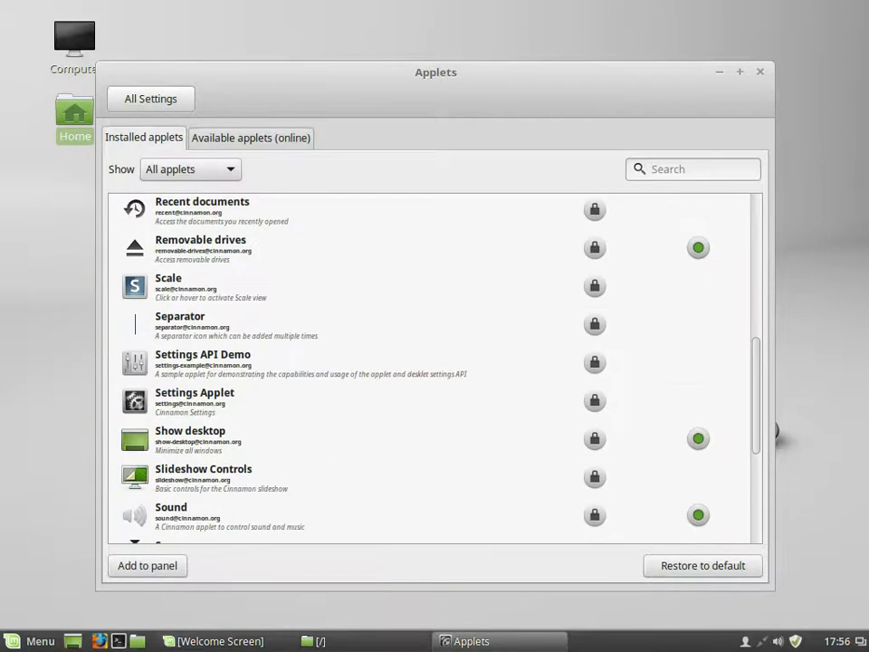
{"action": "scroll", "coordinate": [430, 368], "scroll_direction": "down", "scroll_amount": 1}
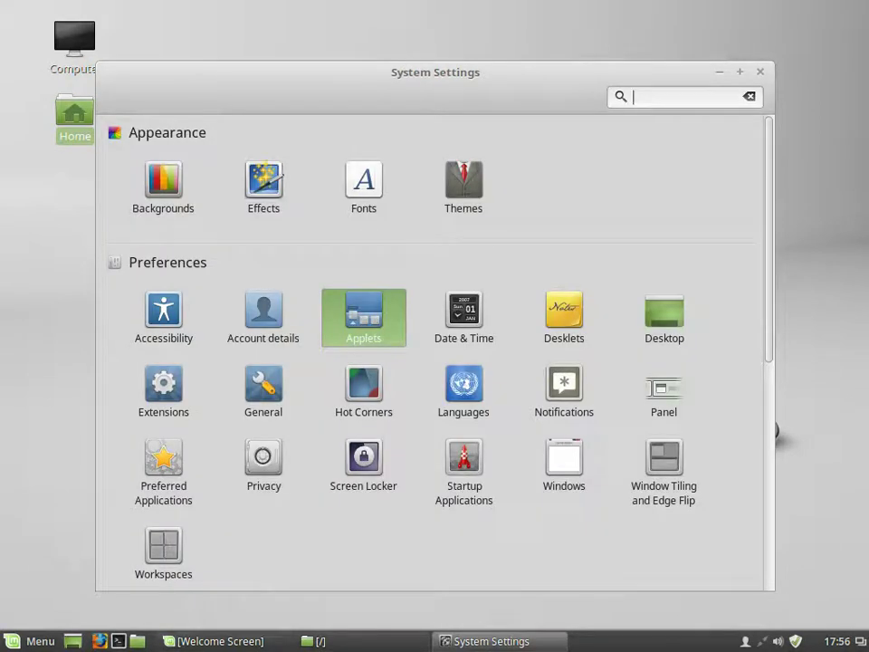
{"action": "key", "text": "Right"}
{"action": "key", "text": "Return"}
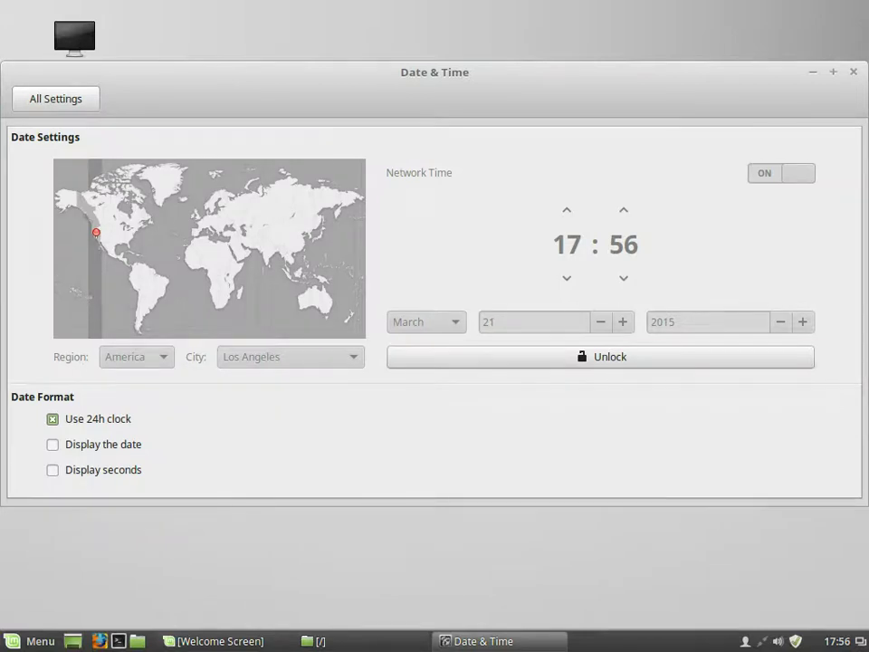
Step: Glance at Desklets, then tick the Trash and Network desktop icons in Desktop settings
{"action": "key", "text": "BackSpace"}
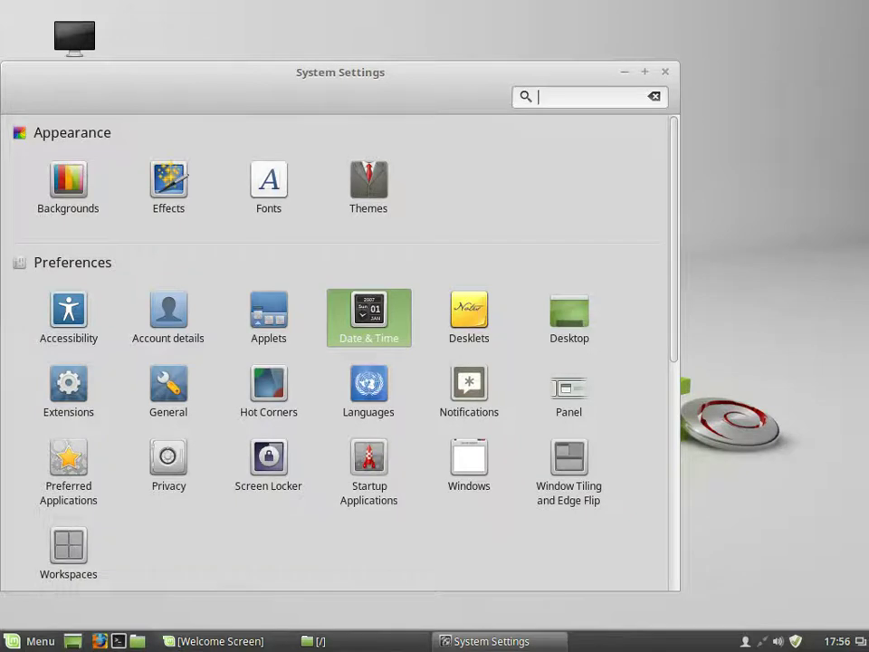
{"action": "key", "text": "Right"}
{"action": "key", "text": "Return"}
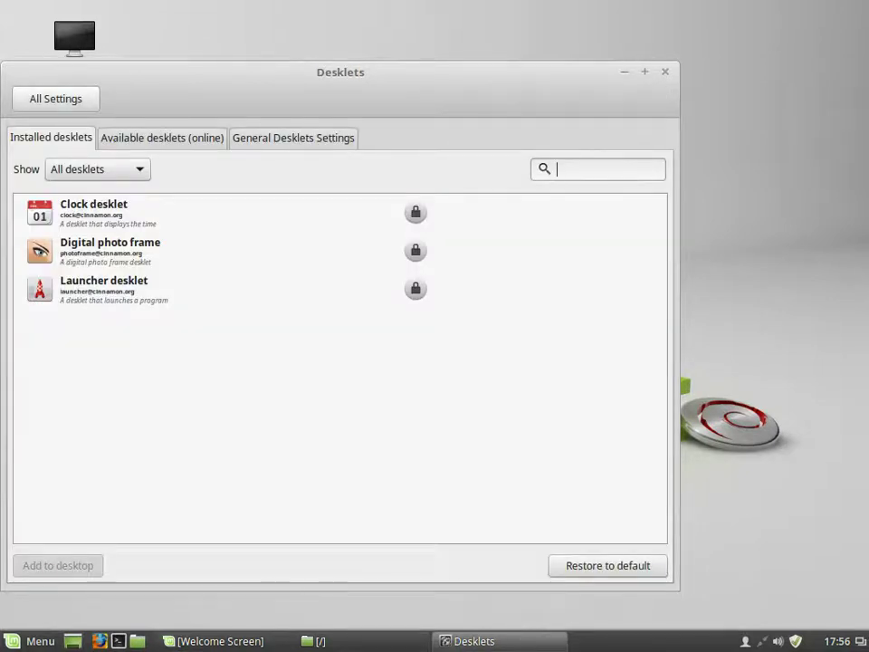
{"action": "key", "text": "BackSpace"}
{"action": "key", "text": "Right"}
{"action": "key", "text": "Return"}
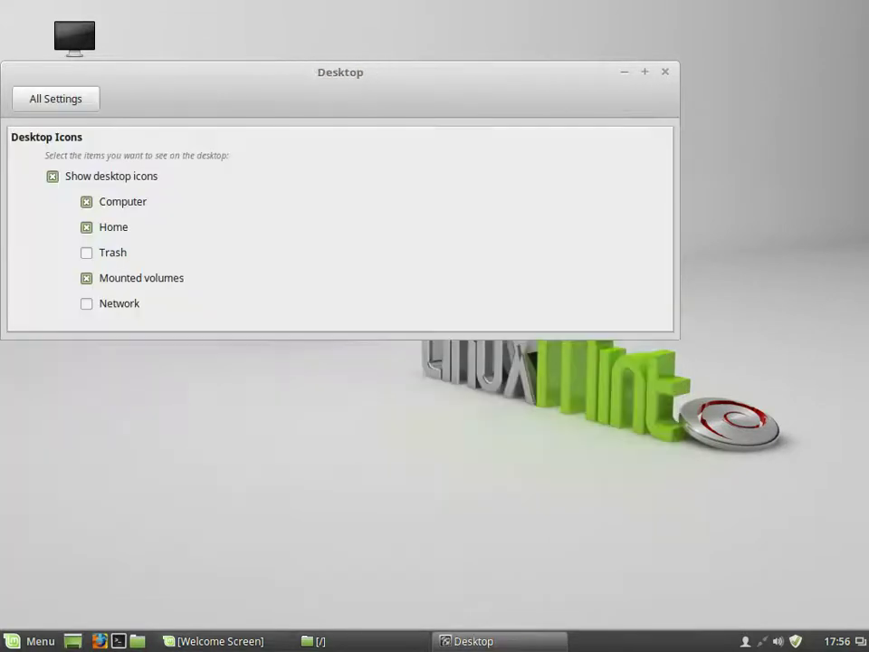
{"action": "key", "text": "space"}
{"action": "key", "text": "Down"}
{"action": "key", "text": "Down"}
{"action": "key", "text": "space"}
{"action": "key", "text": "BackSpace"}
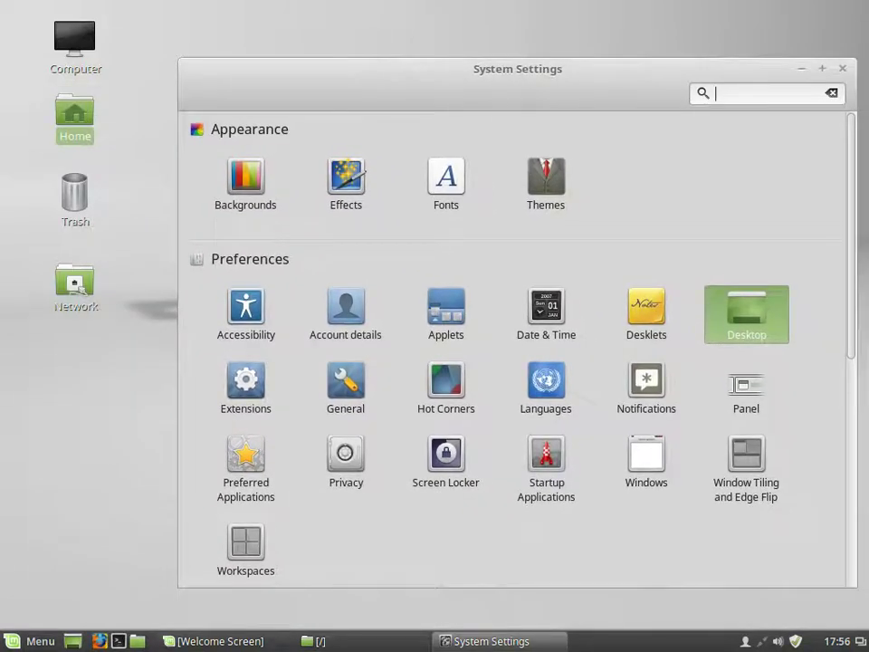
Step: View General settings, then make the top-left hot corner's icon visible and set it to Show all windows
{"action": "key", "text": "Return"}
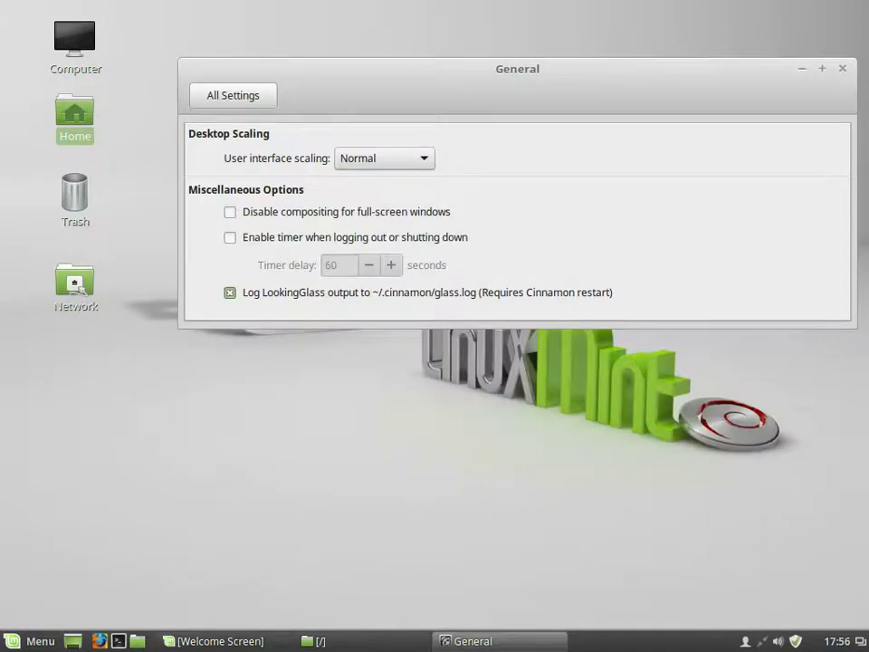
{"action": "key", "text": "BackSpace"}
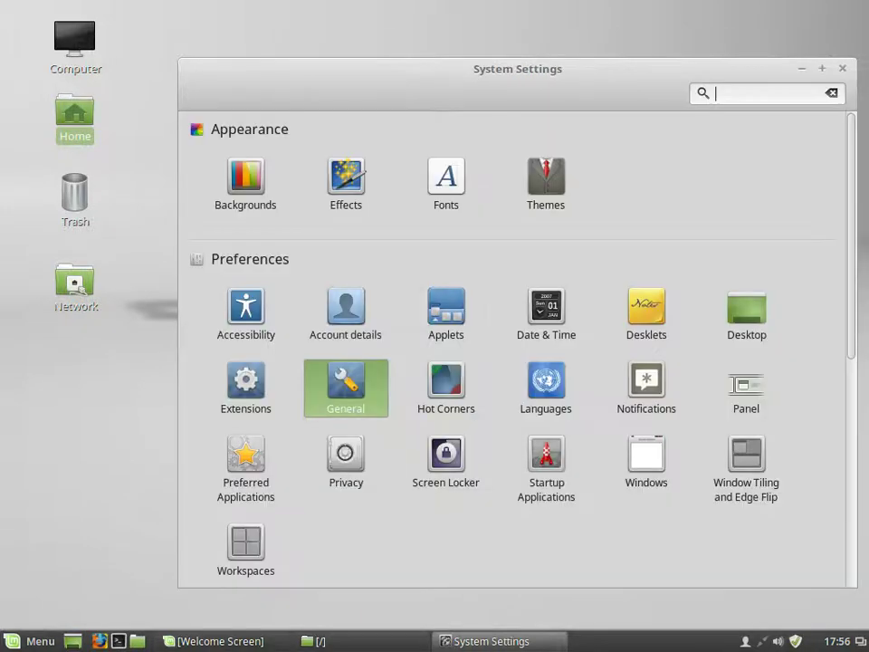
{"action": "key", "text": "Right"}
{"action": "key", "text": "Return"}
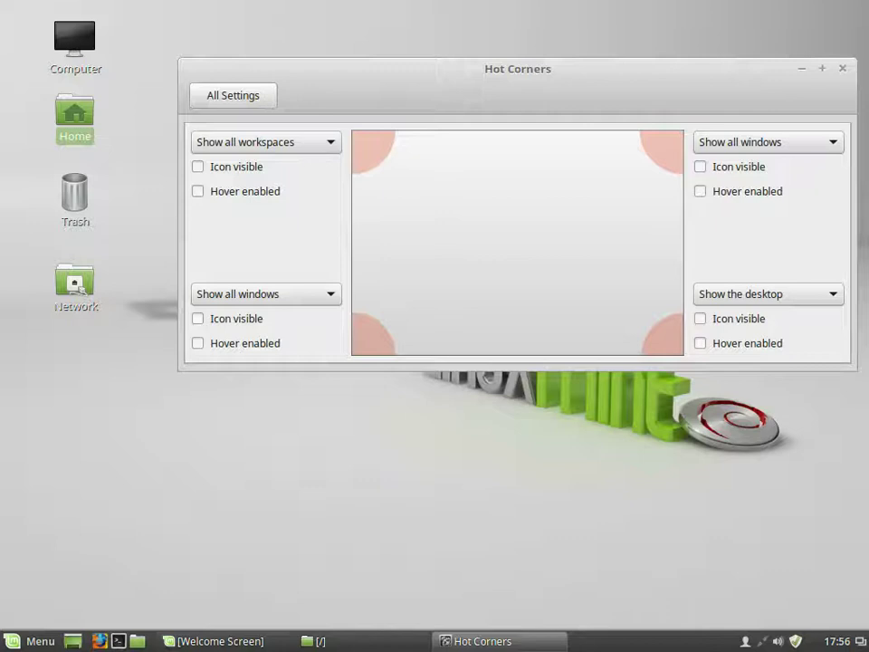
{"action": "key", "text": "Tab"}
{"action": "key", "text": "Tab"}
{"action": "key", "text": "space"}
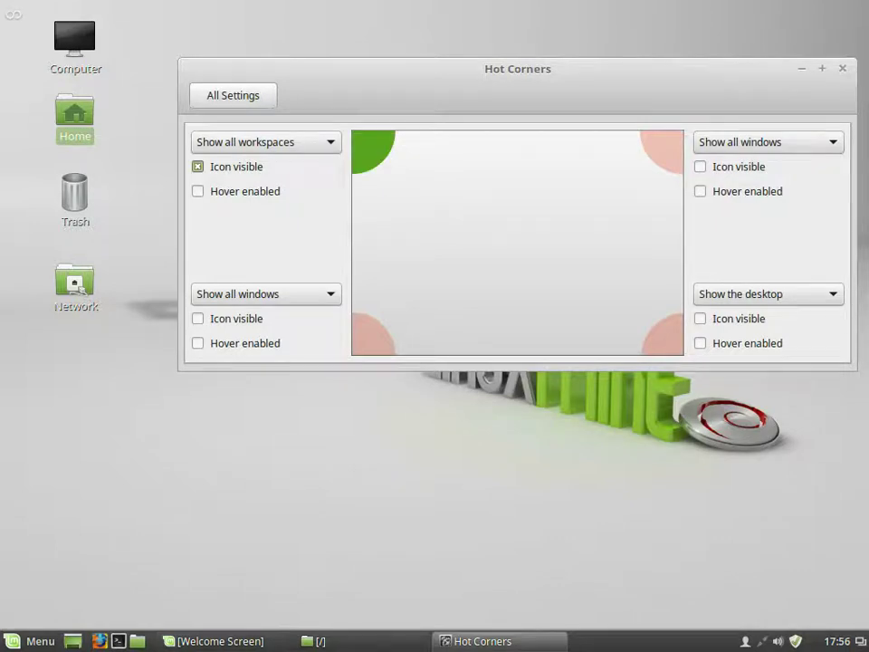
{"action": "key", "text": "shift+Tab"}
{"action": "key", "text": "space"}
{"action": "key", "text": "Down"}
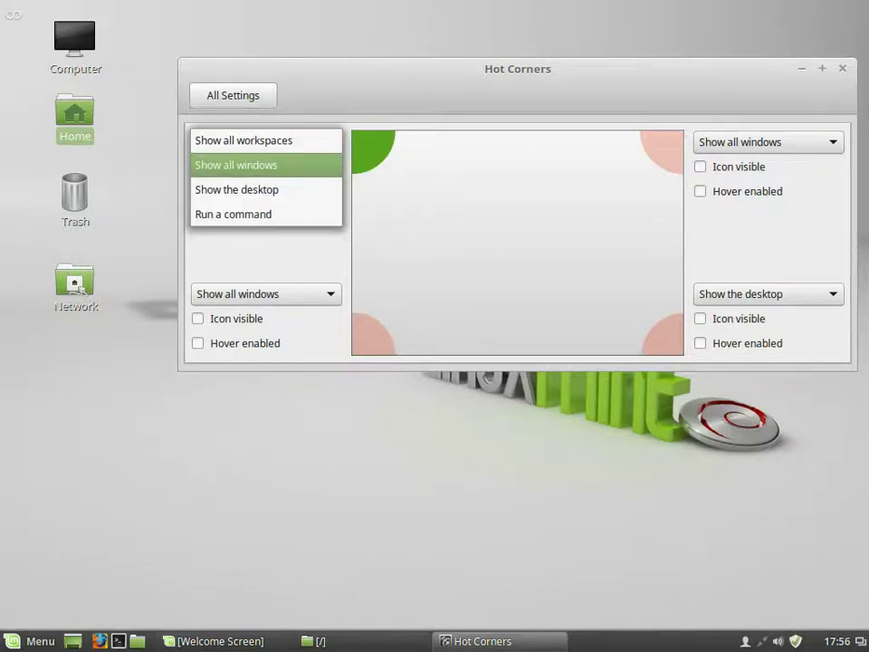
{"action": "key", "text": "Return"}
{"action": "key", "text": "shift+Tab"}
{"action": "key", "text": "space"}
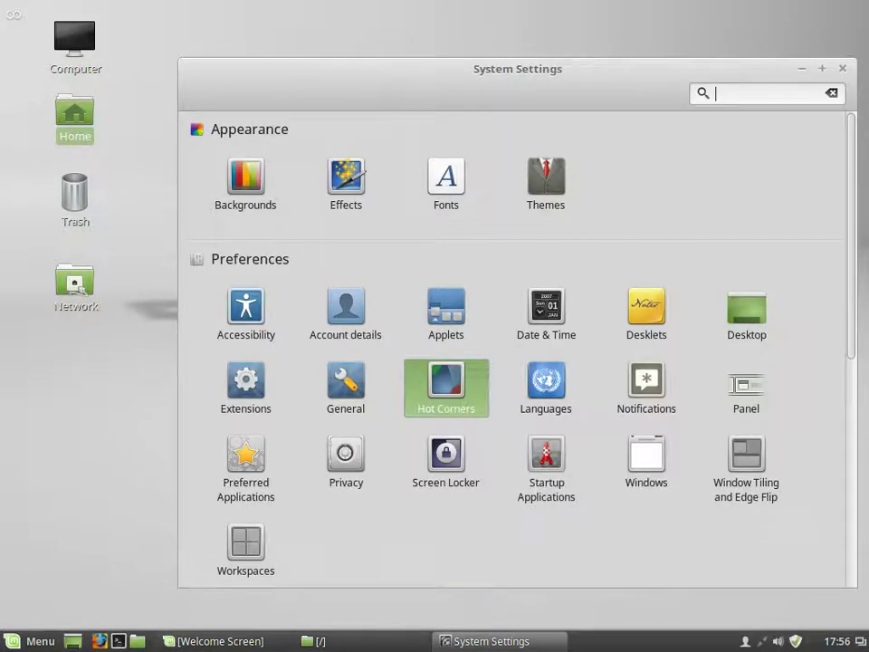
Step: Open Language Settings to check language and region, then close it
{"action": "key", "text": "Tab"}
{"action": "key", "text": "Right"}
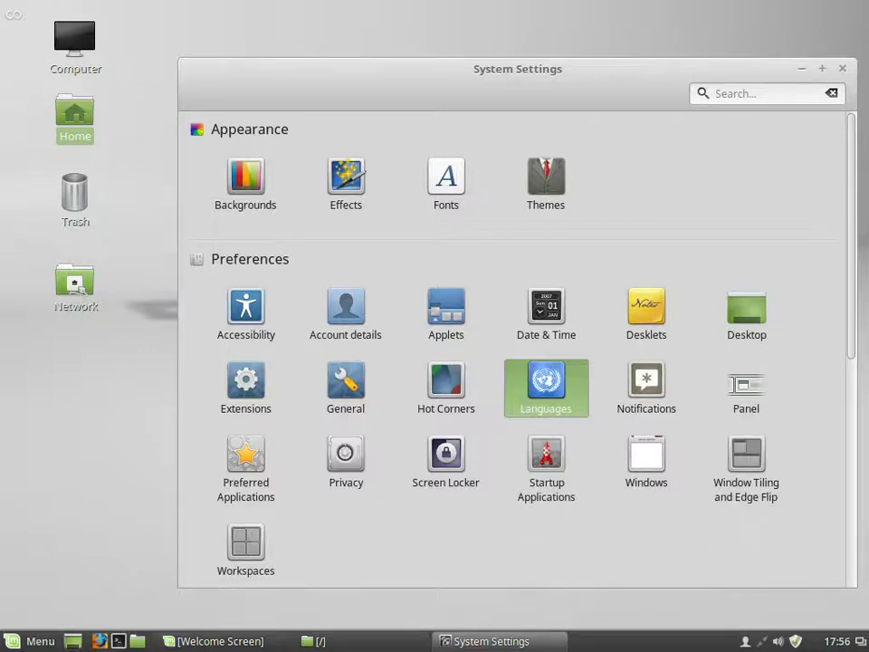
{"action": "key", "text": "Return"}
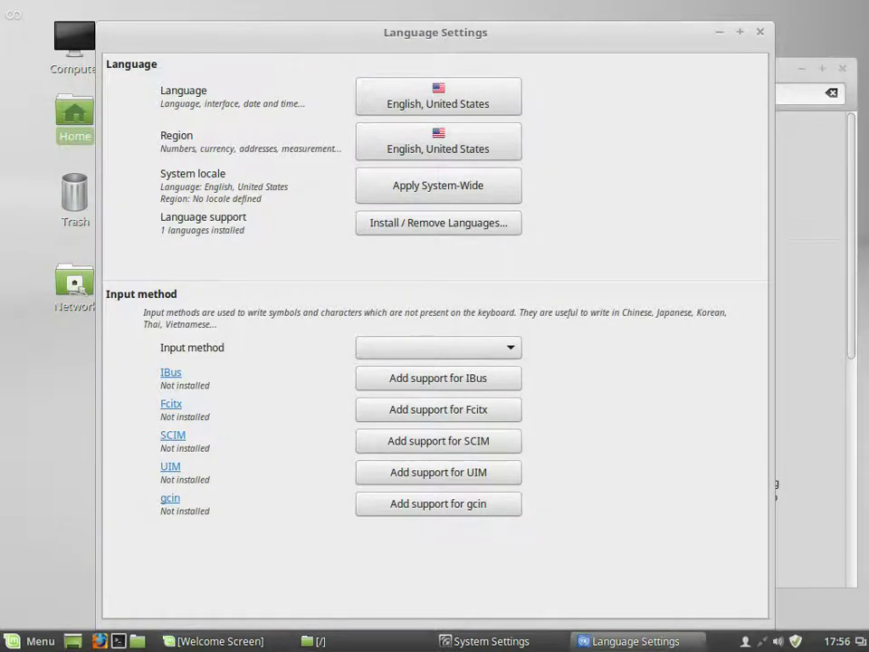
{"action": "key", "text": "alt+F4"}
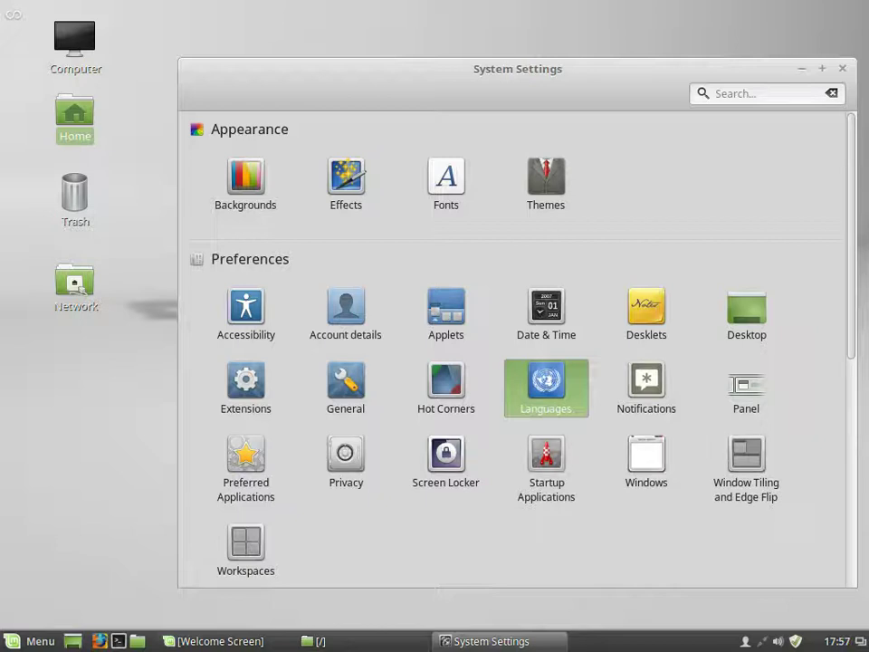
Step: View the Workspaces and Display settings, returning to the overview after each
{"action": "scroll", "coordinate": [516, 362], "scroll_direction": "down", "scroll_amount": 3}
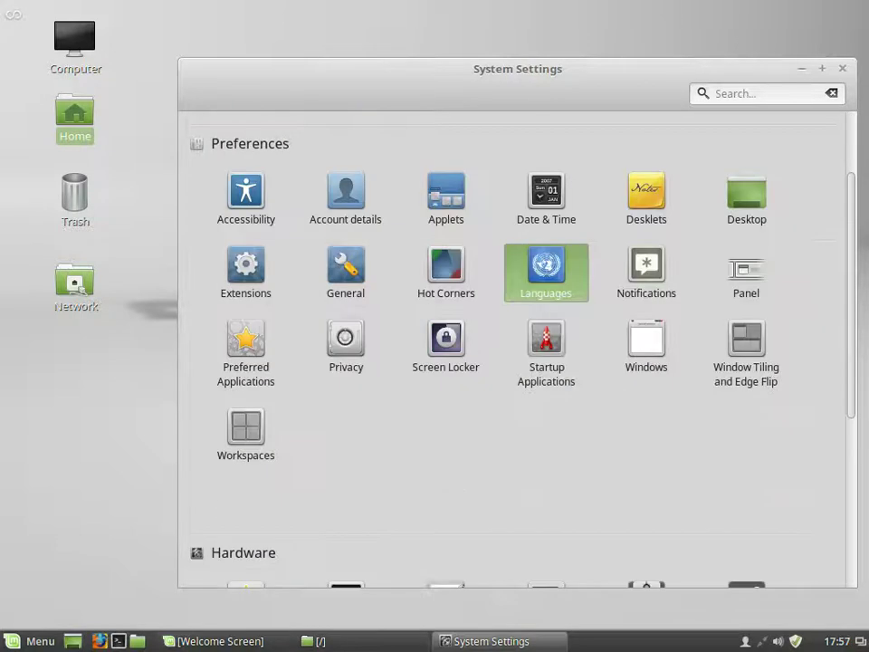
{"action": "left_click", "coordinate": [246, 427]}
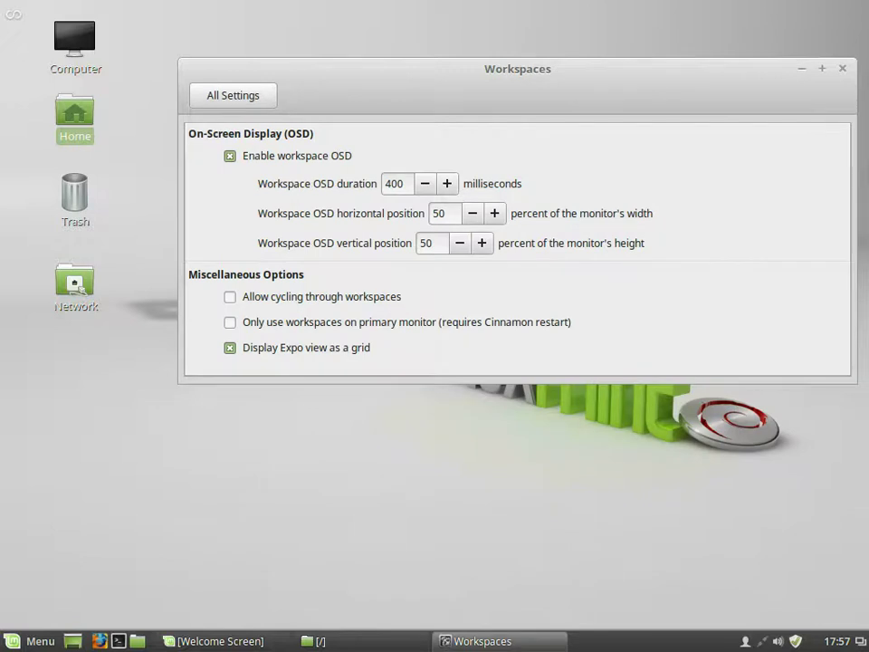
{"action": "key", "text": "BackSpace"}
{"action": "scroll", "coordinate": [516, 363], "scroll_direction": "down", "scroll_amount": 5}
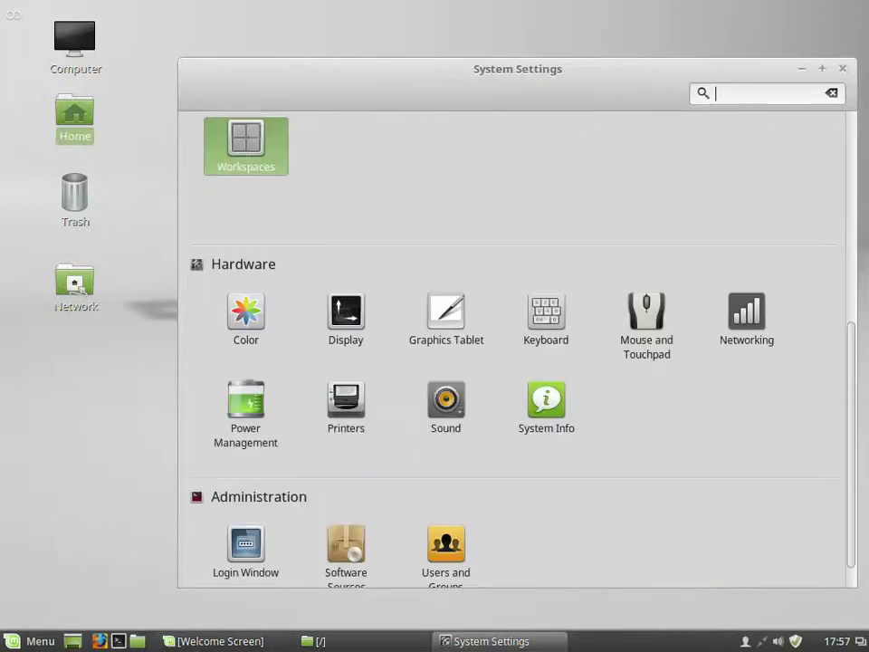
{"action": "left_click", "coordinate": [345, 277]}
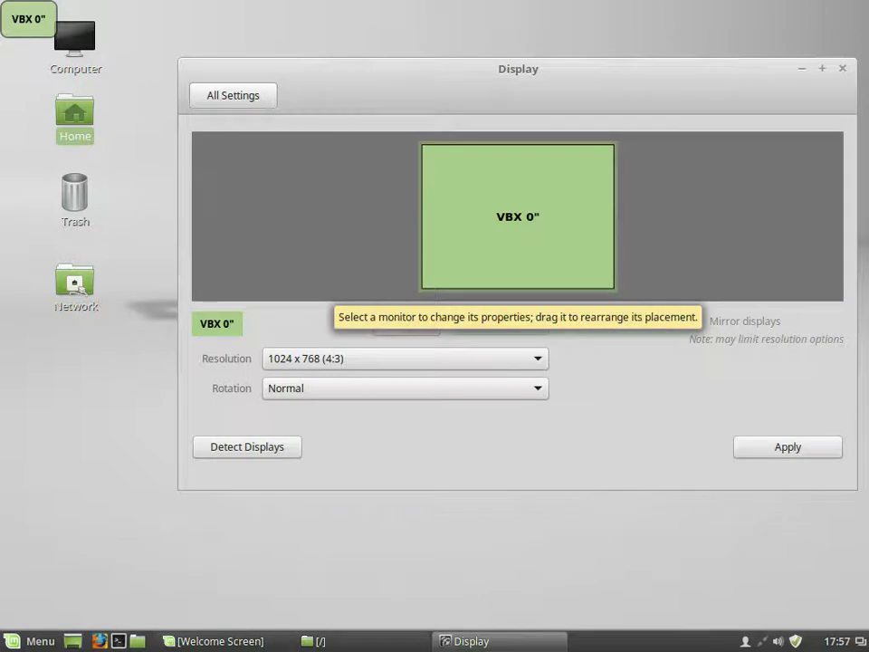
{"action": "key", "text": "BackSpace"}
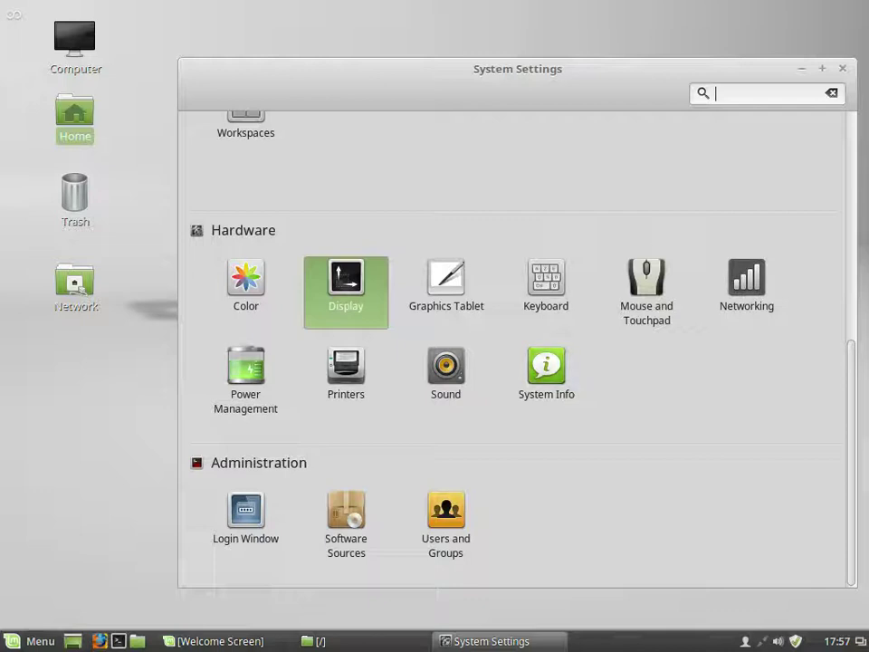
Step: Open Software Sources with the administrator password, view additional repositories and authentication keys, then close it
{"action": "left_click", "coordinate": [346, 525]}
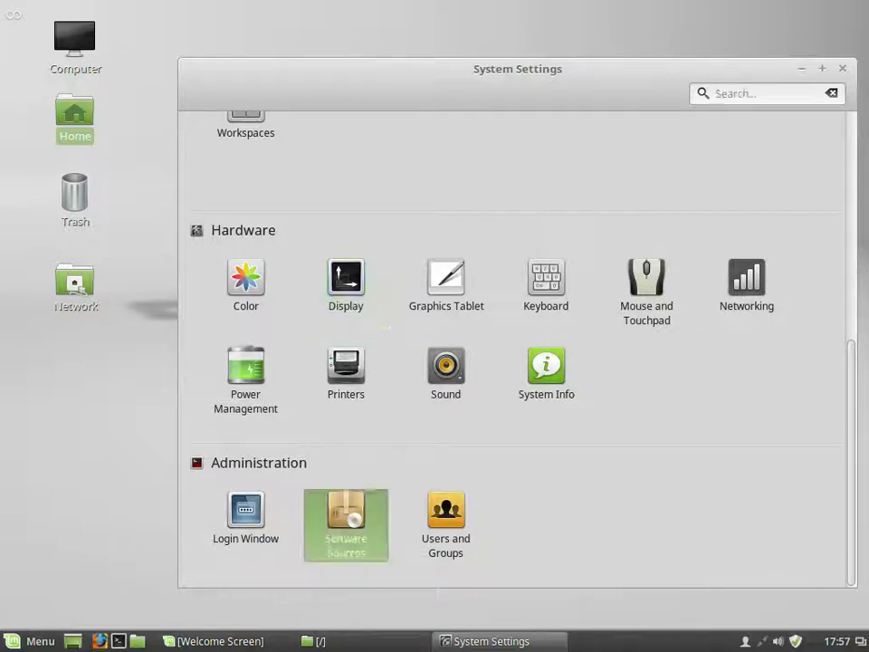
{"action": "type", "text": "•••••••••••••••"}
{"action": "key", "text": "Return"}
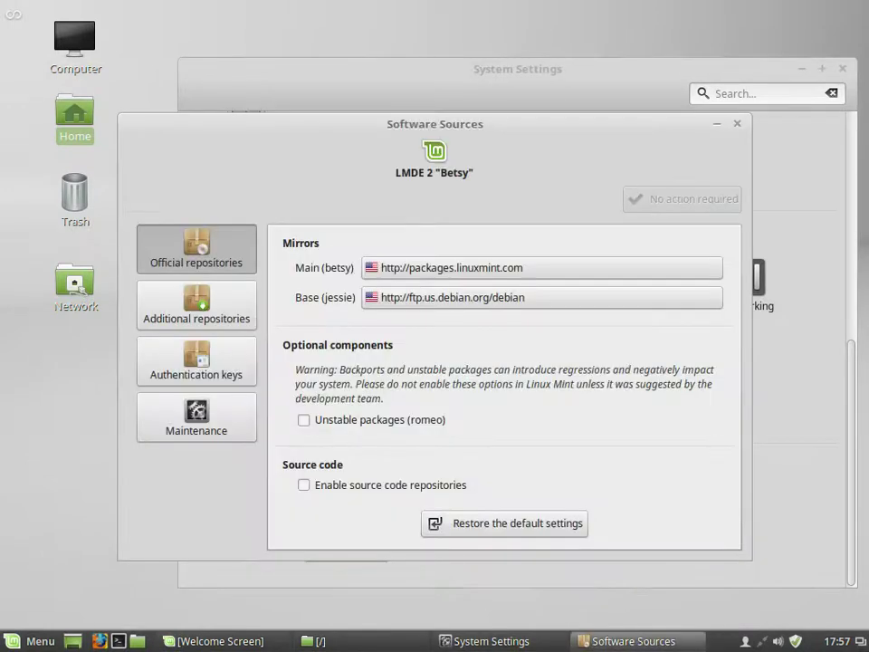
{"action": "left_click", "coordinate": [196, 304]}
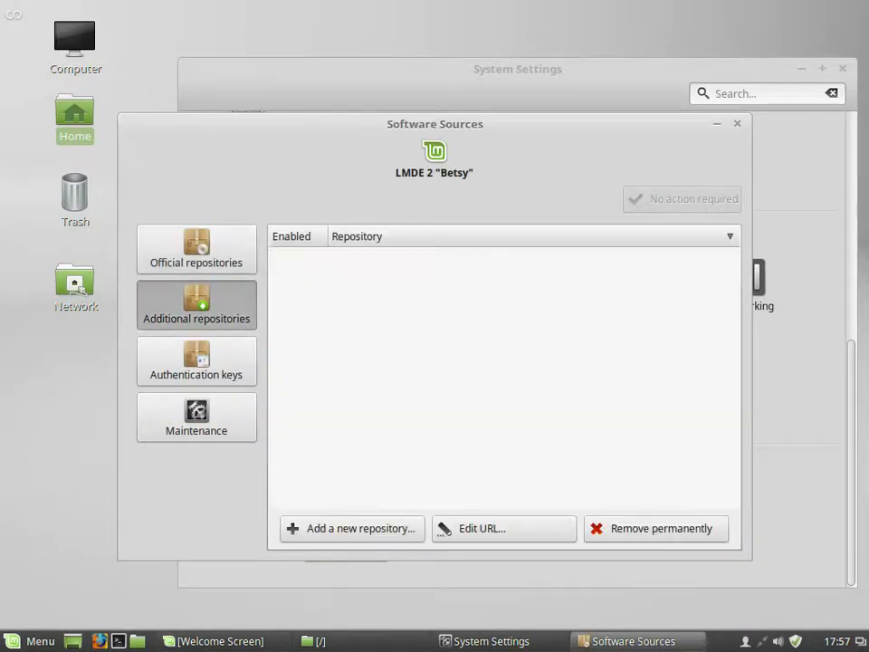
{"action": "left_click", "coordinate": [197, 360]}
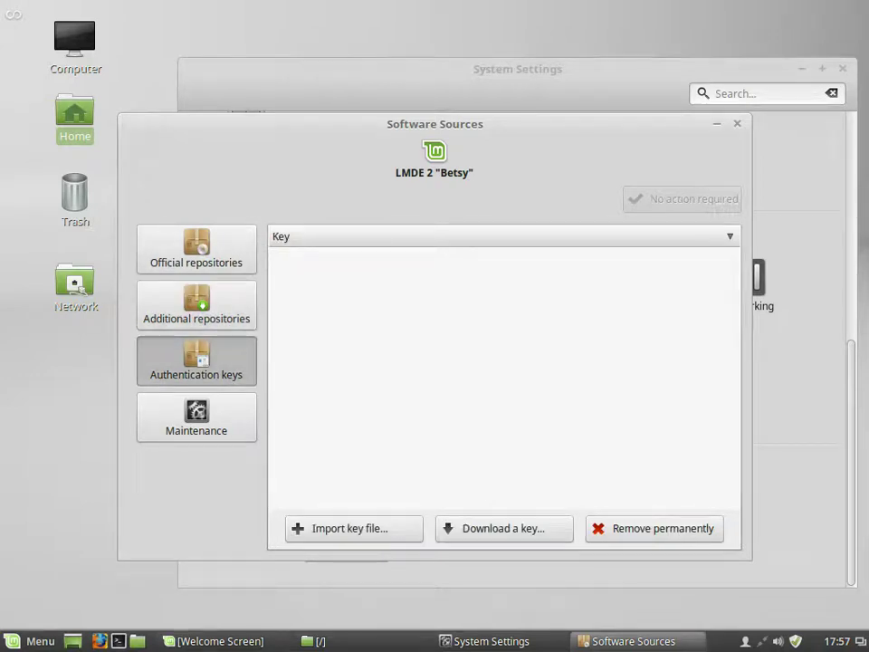
{"action": "key", "text": "alt+F4"}
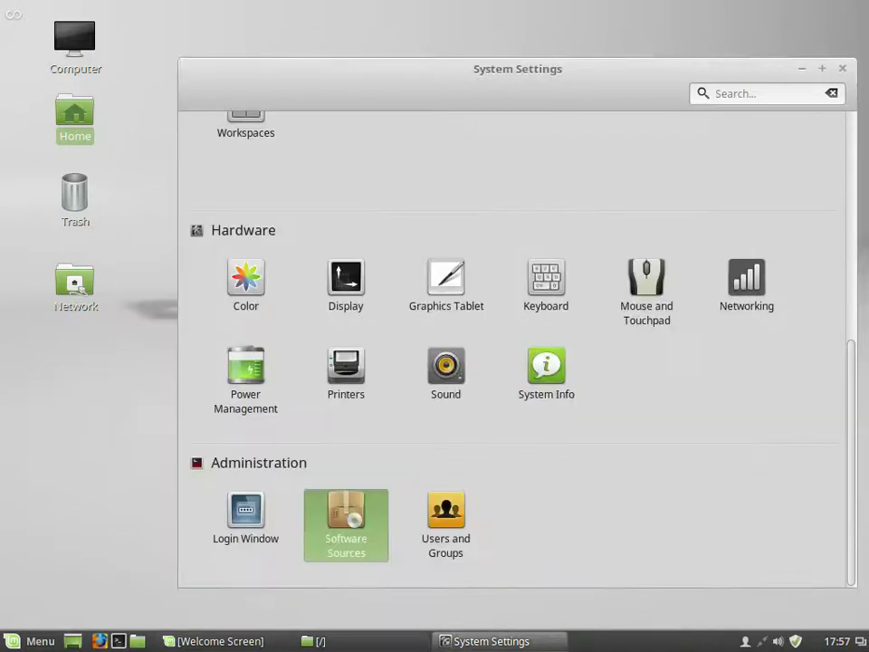
Step: Inspect the user account and groups lists in Users and Groups, dismiss the notice, and close System Settings
{"action": "left_click", "coordinate": [446, 521]}
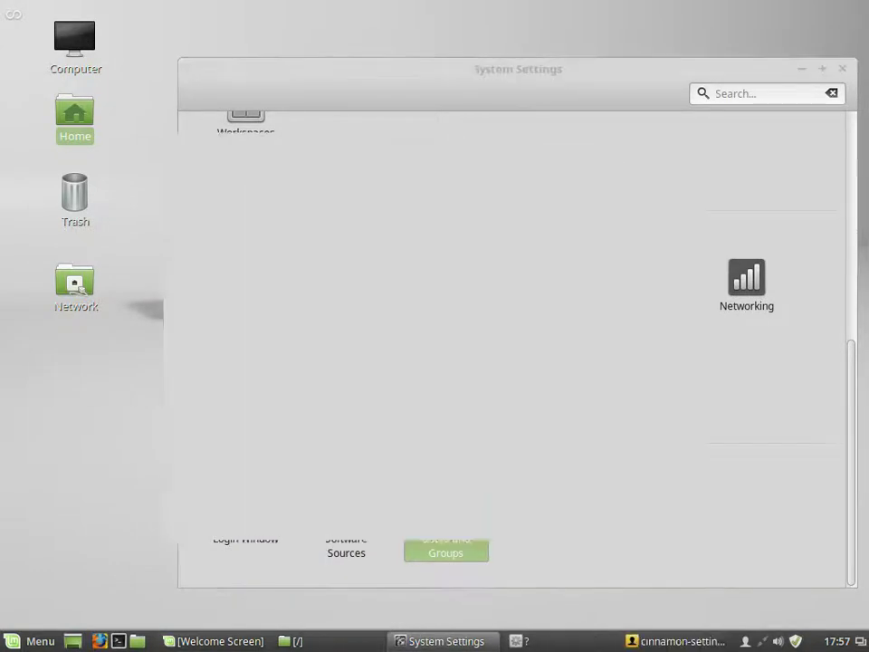
{"action": "left_click", "coordinate": [258, 192]}
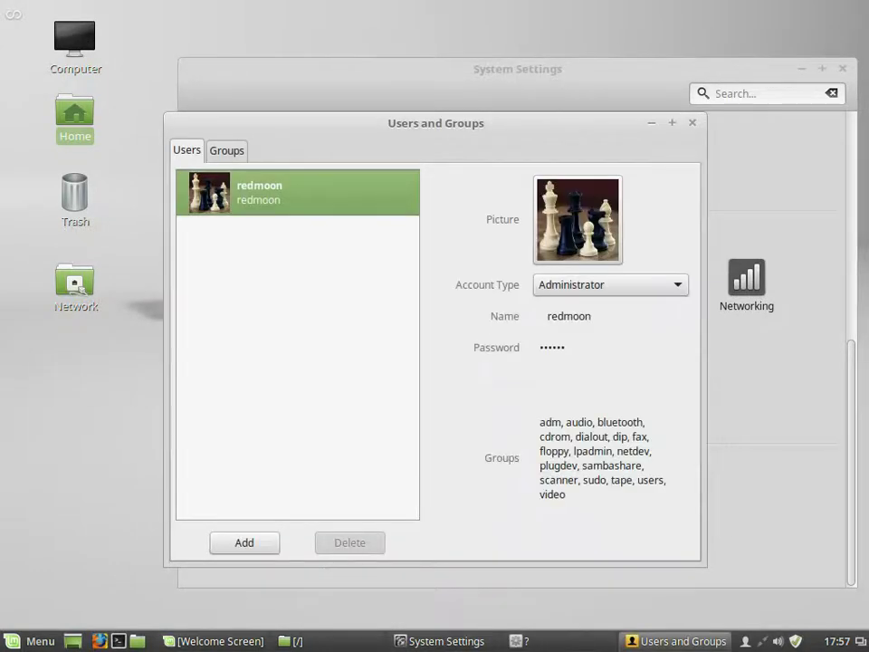
{"action": "left_click", "coordinate": [226, 151]}
{"action": "left_click", "coordinate": [187, 151]}
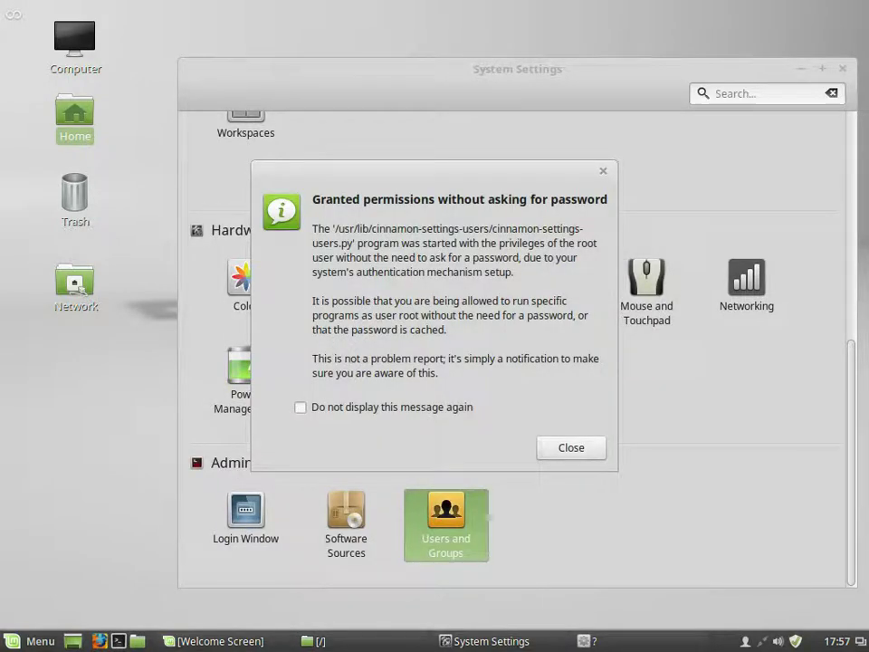
{"action": "key", "text": "Return"}
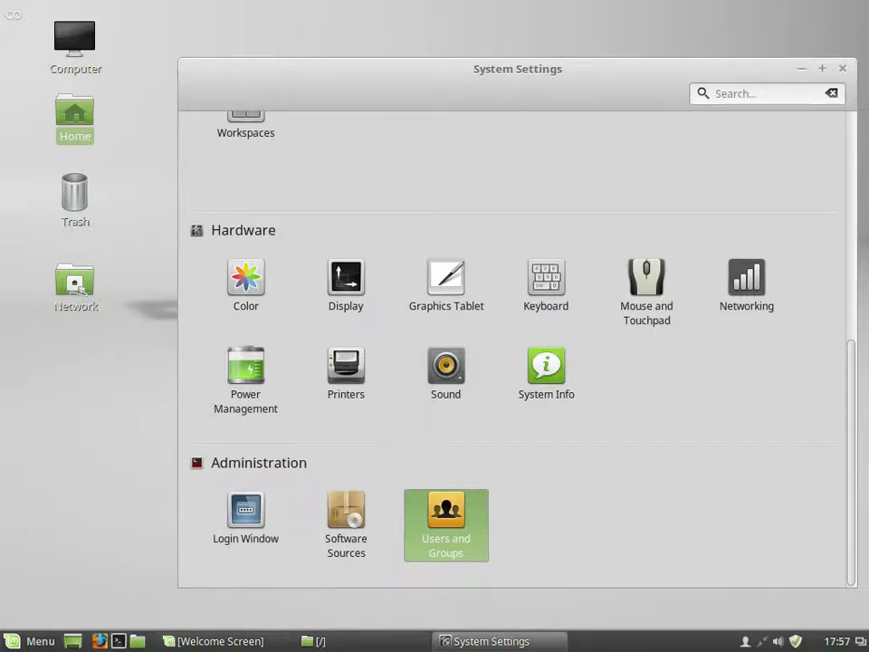
{"action": "key", "text": "alt+F4"}
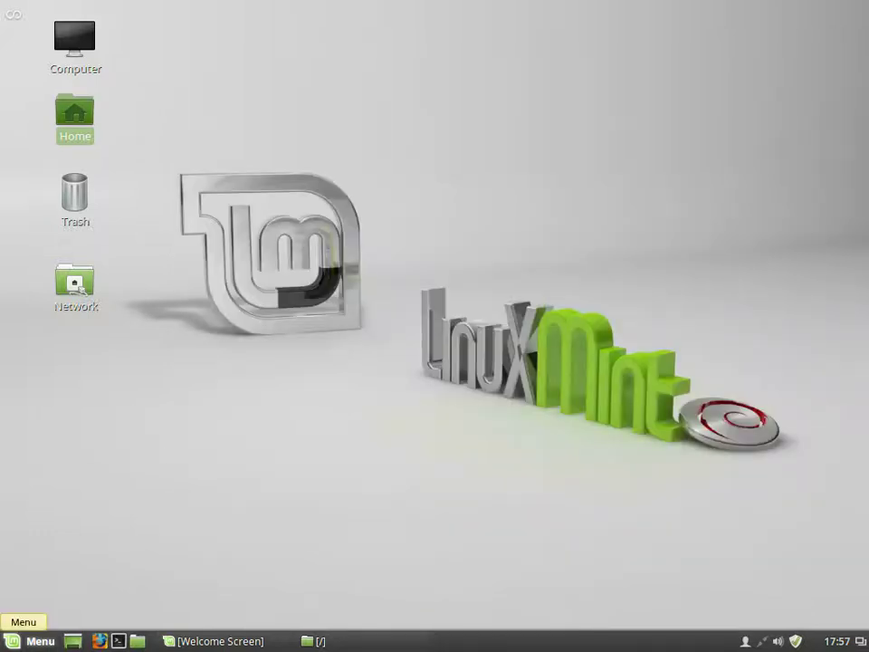
Step: Browse the Accessories apps in the Menu from Files down to USB Stick Formatter and back
{"action": "left_click", "coordinate": [29, 641]}
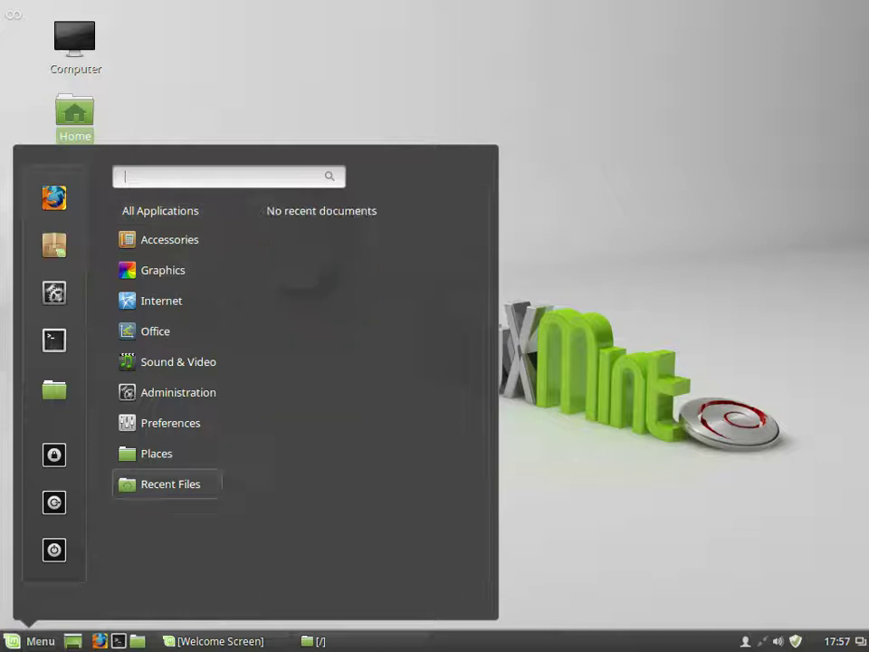
{"action": "mouse_move", "coordinate": [169, 239]}
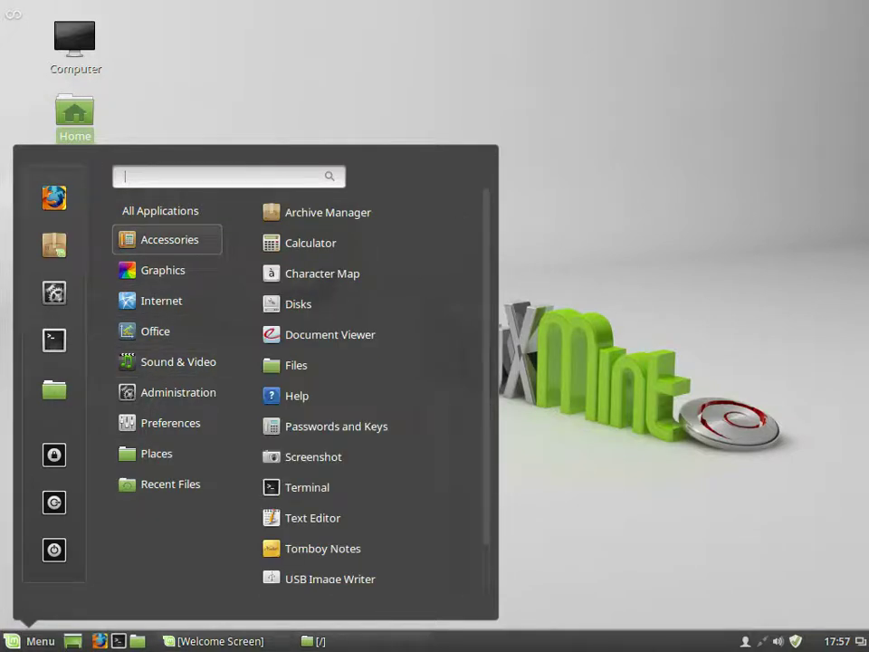
{"action": "key", "text": "Down"}
{"action": "key", "text": "Down"}
{"action": "key", "text": "Down"}
{"action": "key", "text": "Down"}
{"action": "key", "text": "Down"}
{"action": "key", "text": "Down"}
{"action": "key", "text": "Down"}
{"action": "key", "text": "Down"}
{"action": "key", "text": "Down"}
{"action": "key", "text": "Down"}
{"action": "key", "text": "Down"}
{"action": "key", "text": "Down"}
{"action": "key", "text": "Down"}
{"action": "key", "text": "Down"}
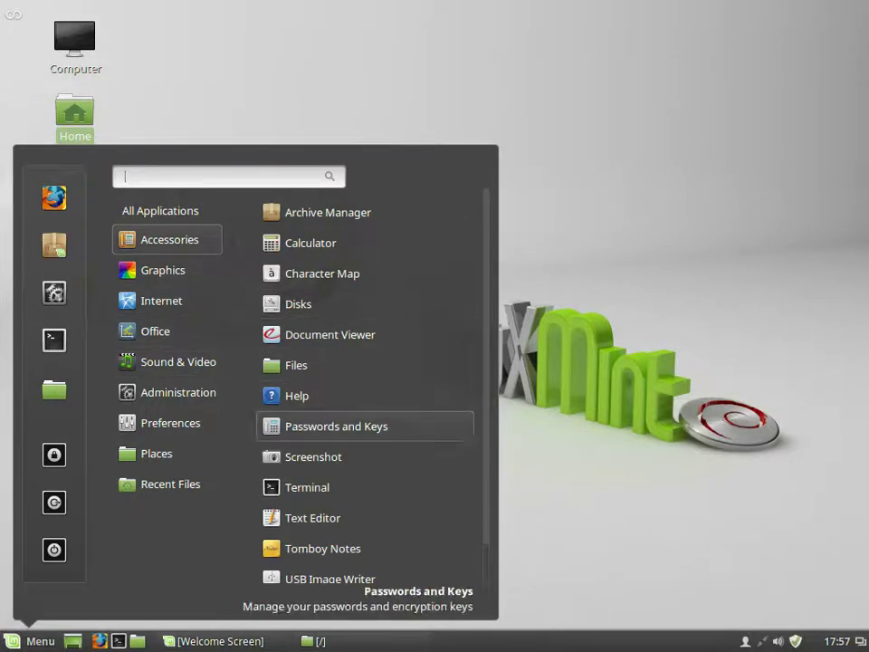
{"action": "key", "text": "Up"}
{"action": "key", "text": "Up"}
{"action": "key", "text": "Up"}
{"action": "key", "text": "Up"}
{"action": "key", "text": "Up"}
{"action": "key", "text": "Up"}
{"action": "key", "text": "Up"}
{"action": "key", "text": "Up"}
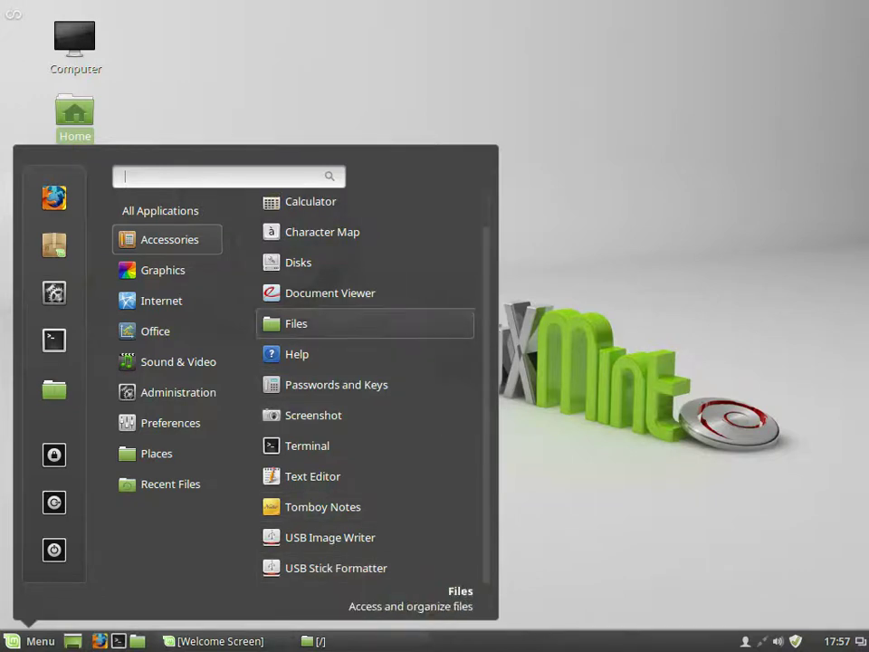
{"action": "key", "text": "Left"}
{"action": "key", "text": "Down"}
{"action": "key", "text": "Down"}
Step: Step through Graphics, Internet, Office and Sound & Video to Administration, highlighting System Monitor
{"action": "key", "text": "Up"}
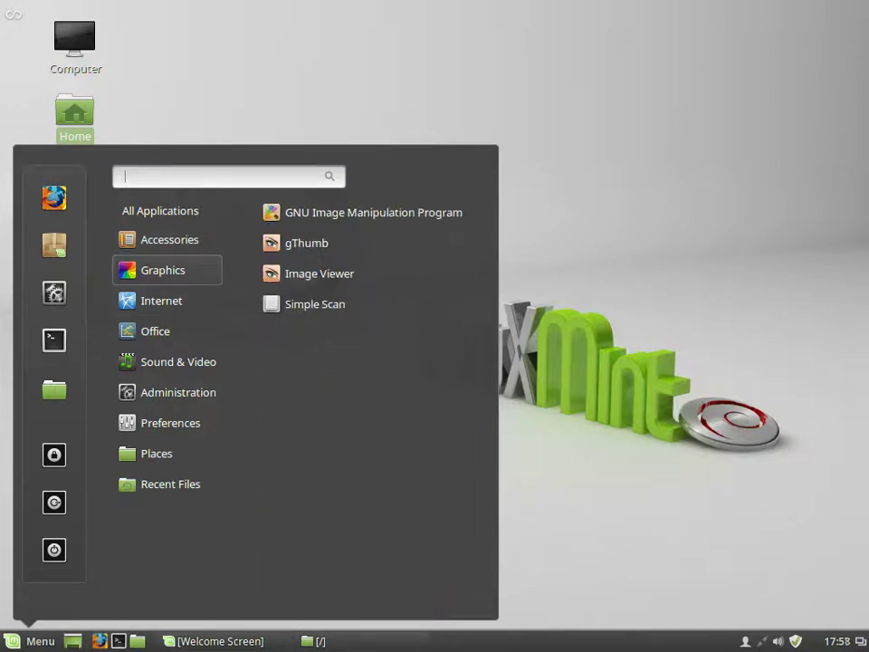
{"action": "key", "text": "Down"}
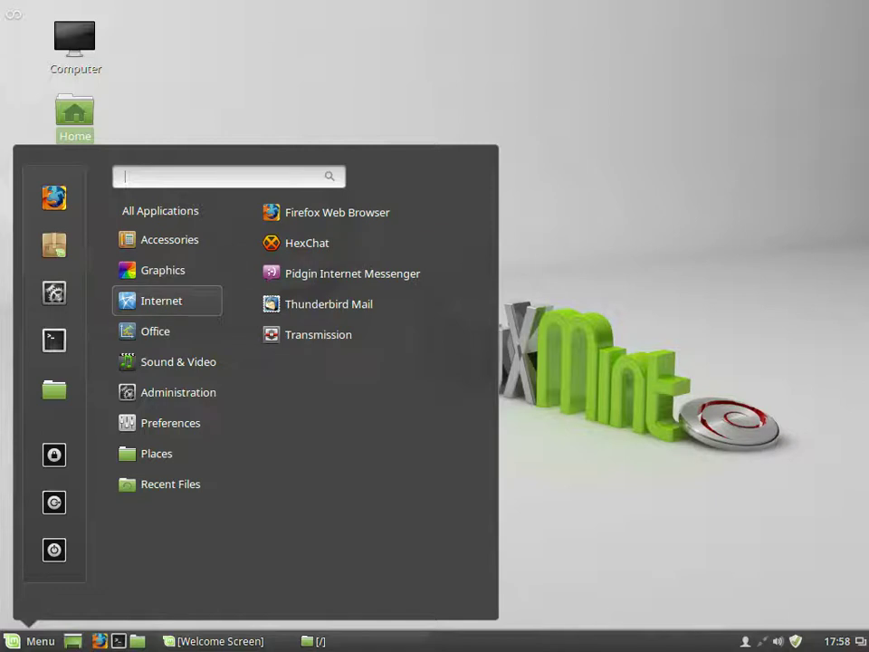
{"action": "key", "text": "Down"}
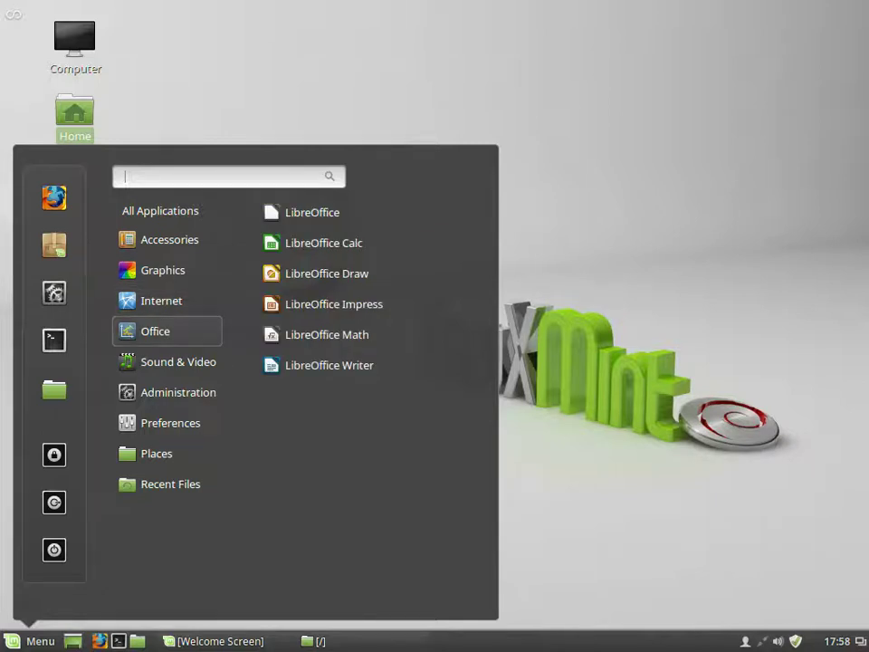
{"action": "key", "text": "Down"}
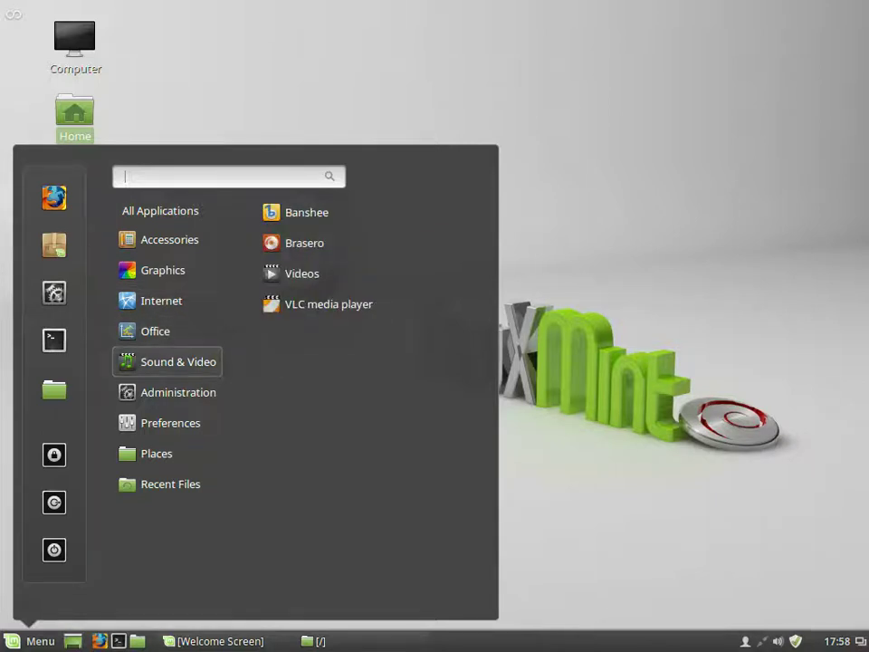
{"action": "key", "text": "Down"}
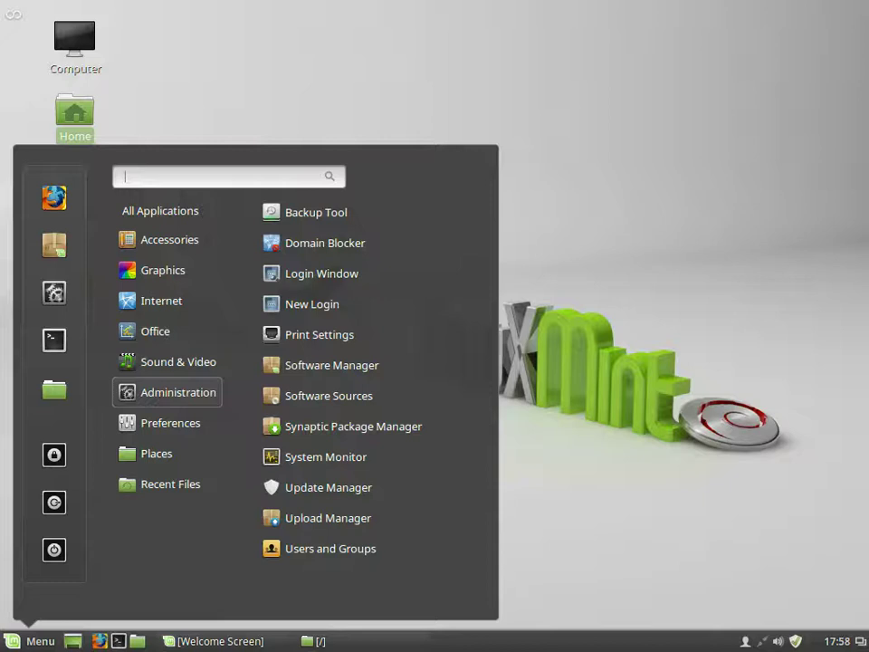
{"action": "key", "text": "Right"}
{"action": "key", "text": "Down"}
{"action": "key", "text": "Down"}
Step: Launch System Monitor, show its Resources graphs, and reopen the Menu over the categories
{"action": "key", "text": "Return"}
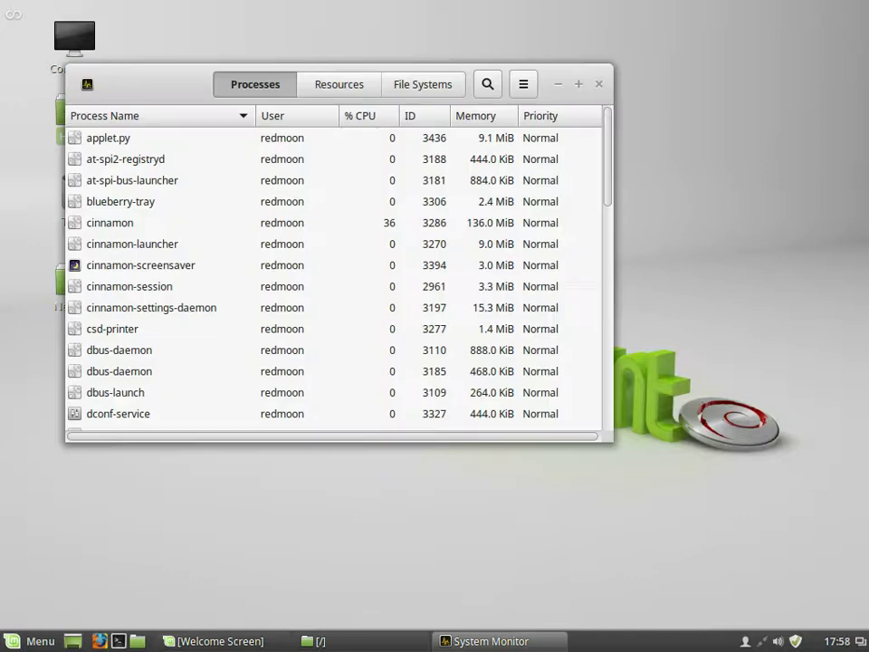
{"action": "key", "text": "alt+2"}
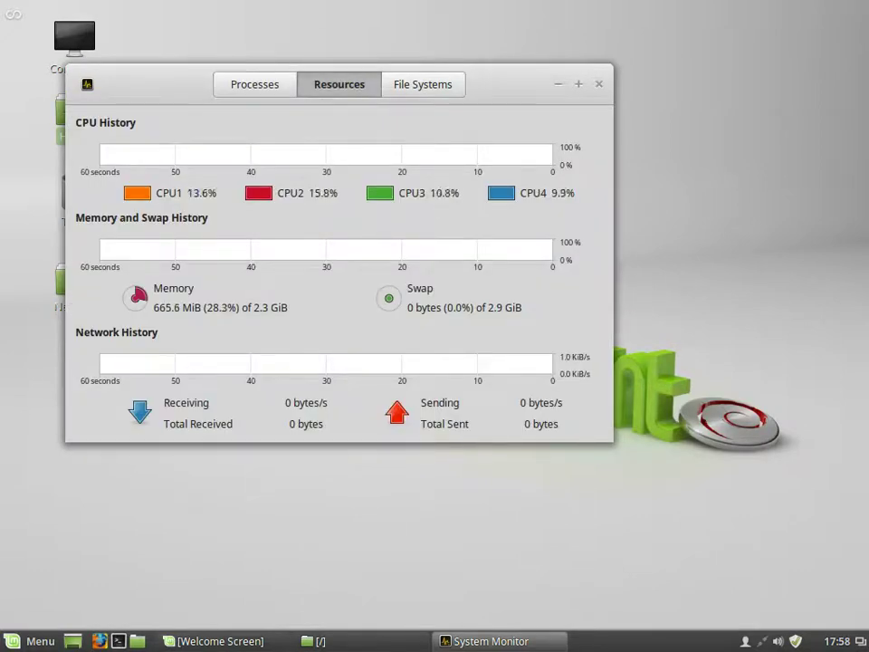
{"action": "left_click", "coordinate": [32, 641]}
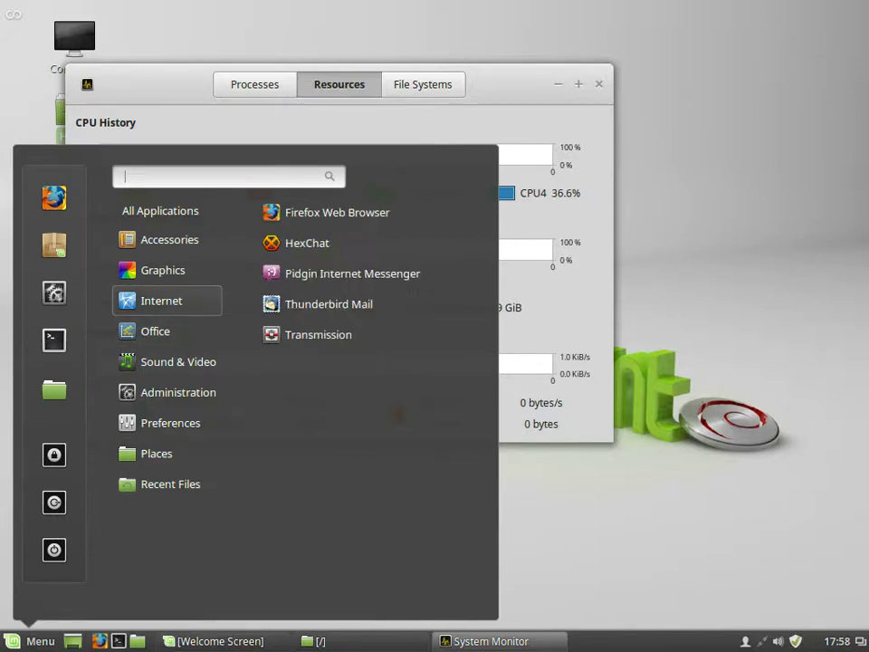
{"action": "mouse_move", "coordinate": [156, 332]}
{"action": "mouse_move", "coordinate": [172, 361]}
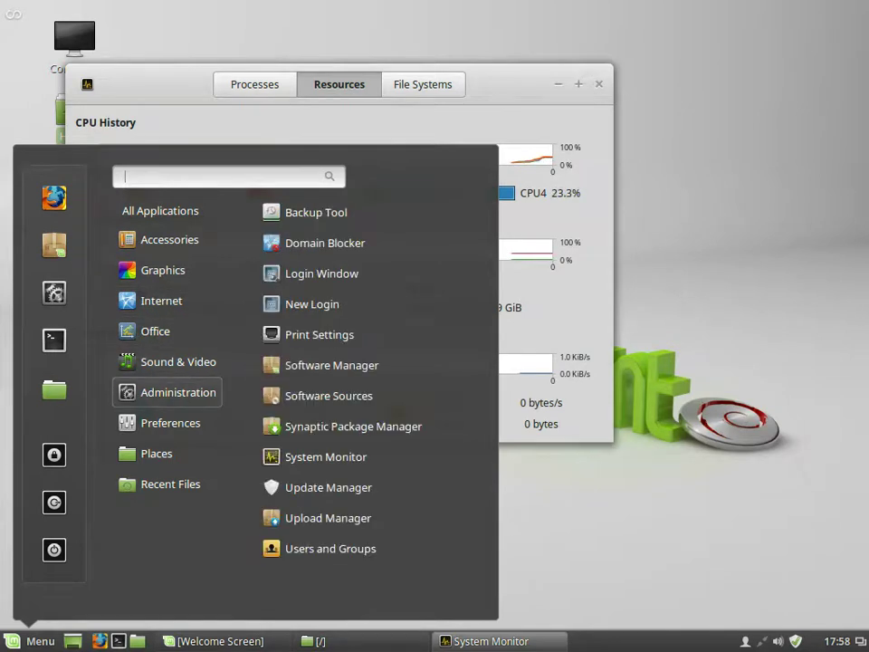
Step: Launch Upload Manager from the Menu's Administration category
{"action": "mouse_move", "coordinate": [170, 423]}
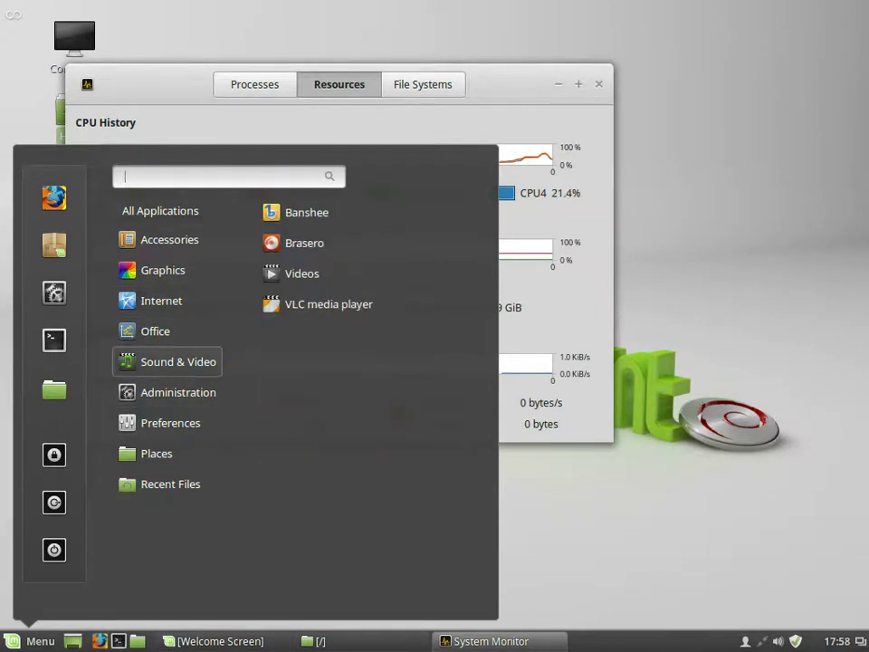
{"action": "mouse_move", "coordinate": [179, 392]}
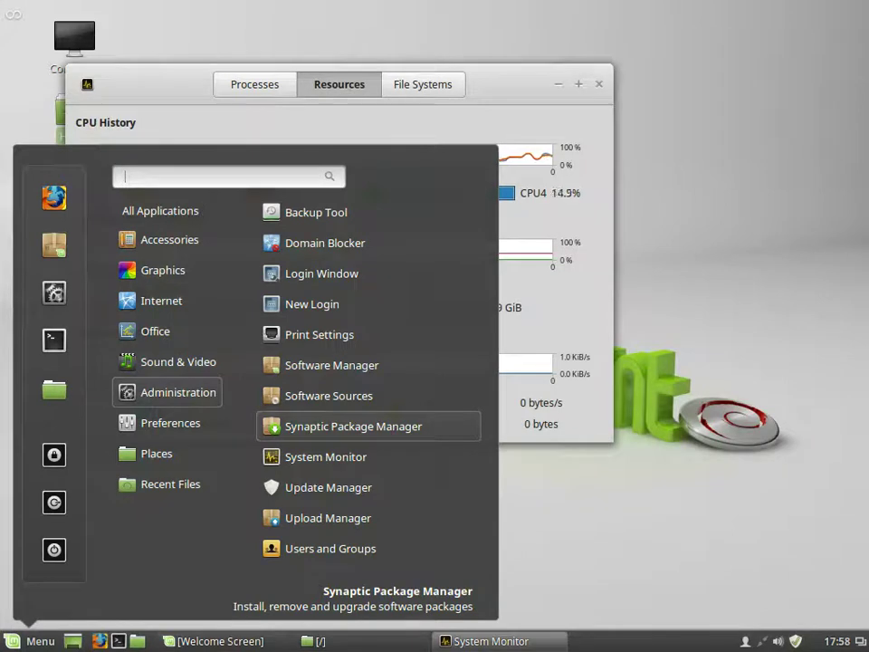
{"action": "key", "text": "Down"}
{"action": "key", "text": "Down"}
{"action": "key", "text": "Down"}
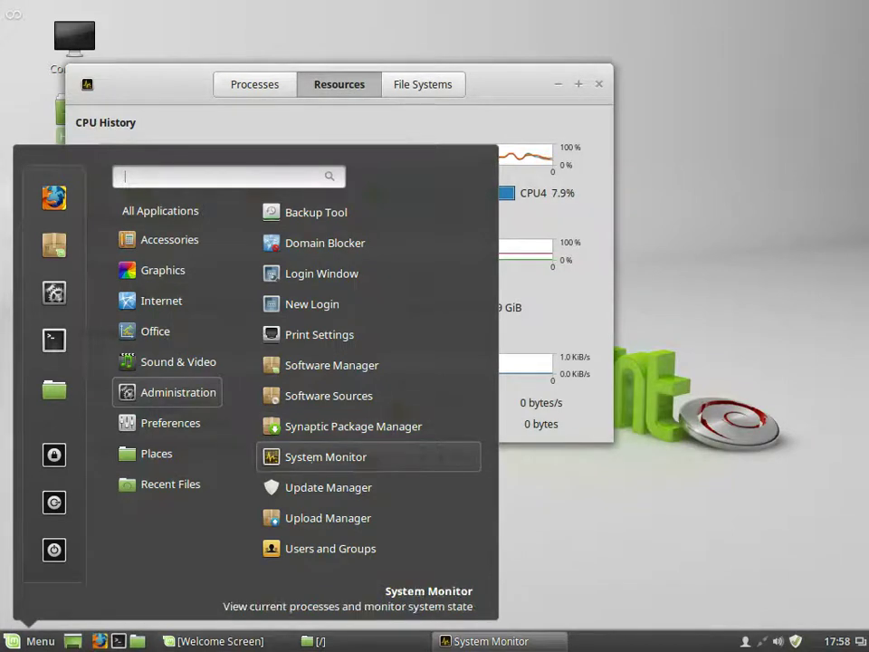
{"action": "key", "text": "Return"}
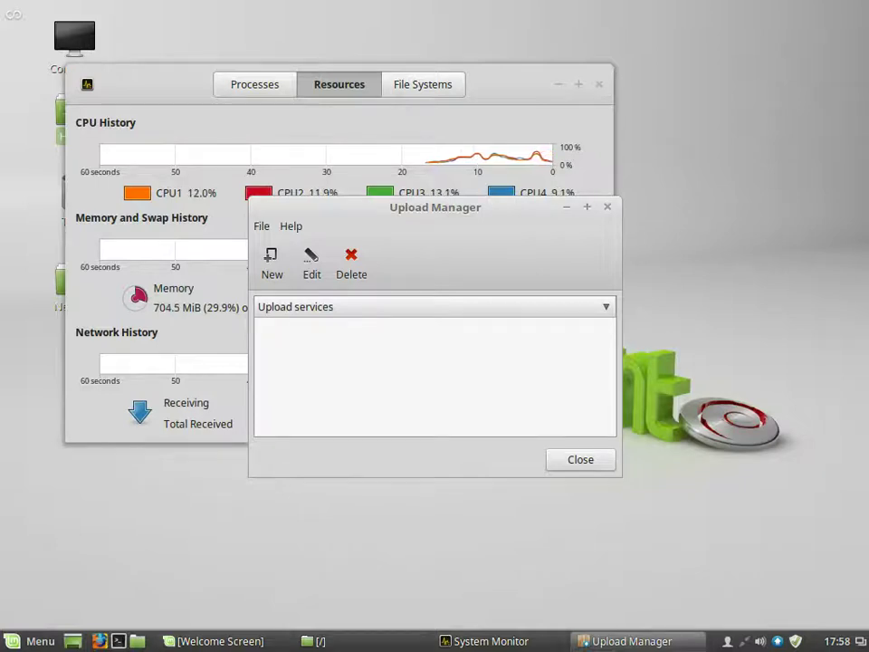
Step: Minimize Upload Manager and System Monitor, then reopen the application menu
{"action": "key", "text": "alt+F9"}
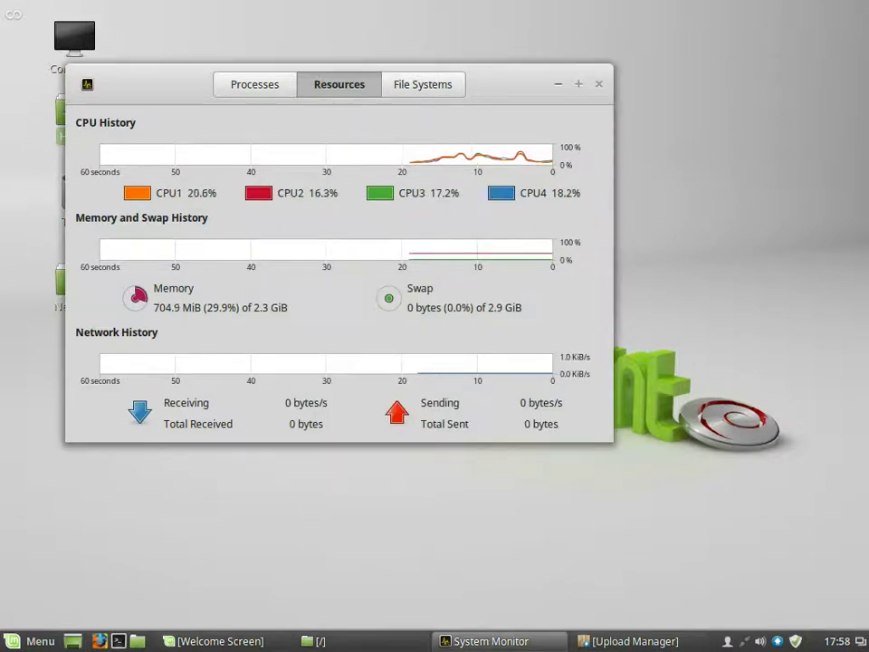
{"action": "key", "text": "alt+F9"}
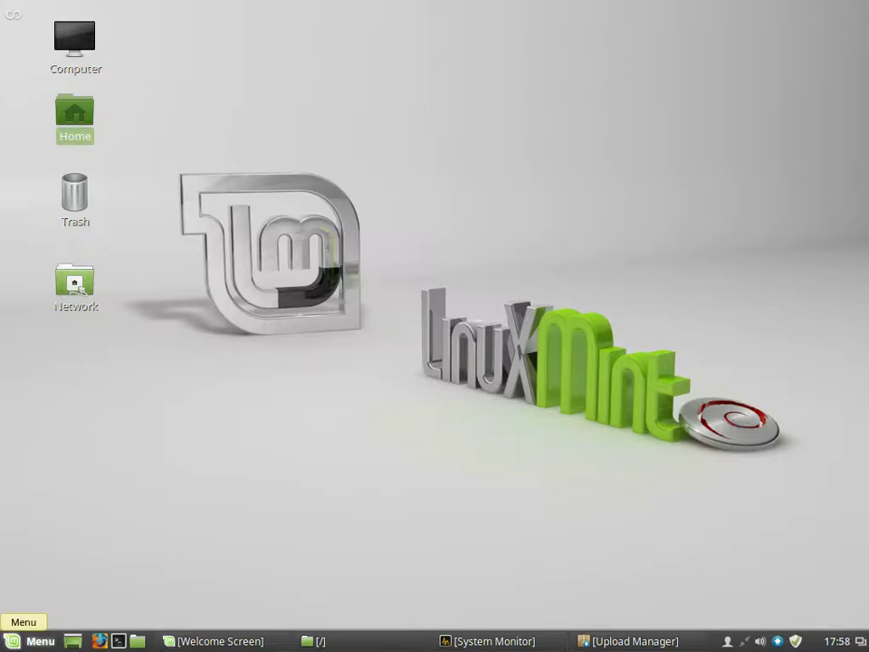
{"action": "left_click", "coordinate": [31, 641]}
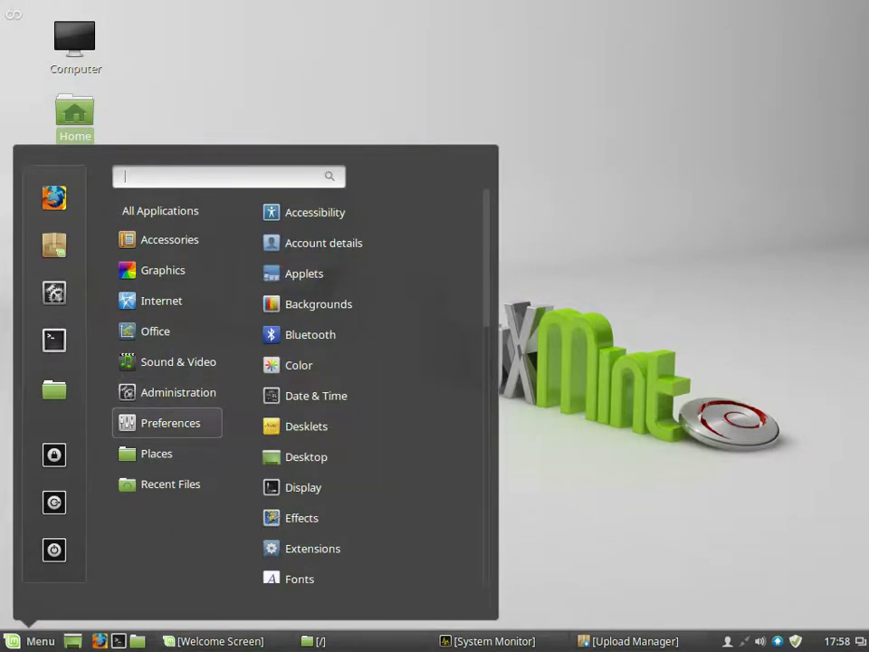
Step: Scroll down through the menu's application categories
{"action": "scroll", "coordinate": [362, 413], "scroll_direction": "down", "scroll_amount": 6}
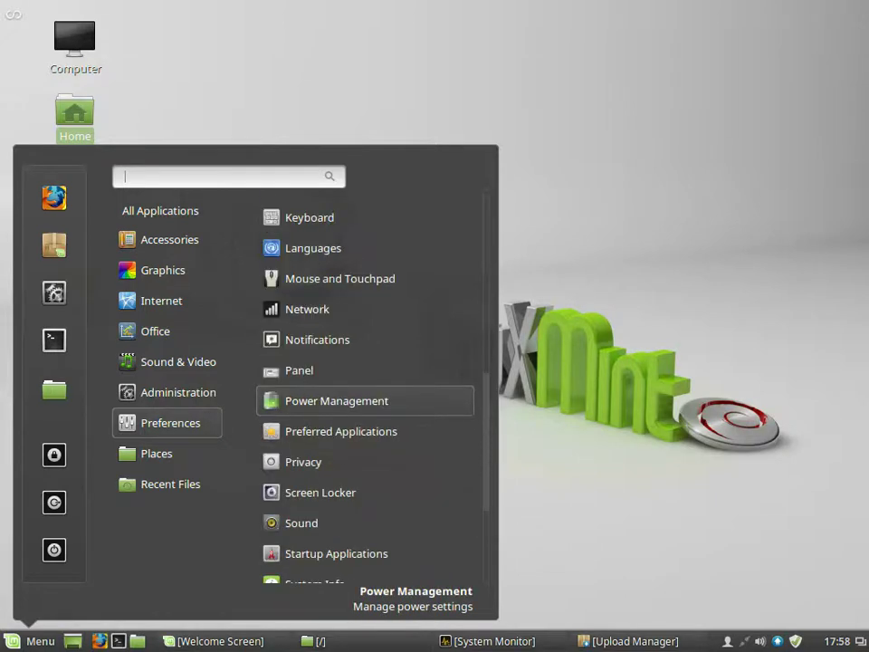
{"action": "scroll", "coordinate": [362, 413], "scroll_direction": "down", "scroll_amount": 5}
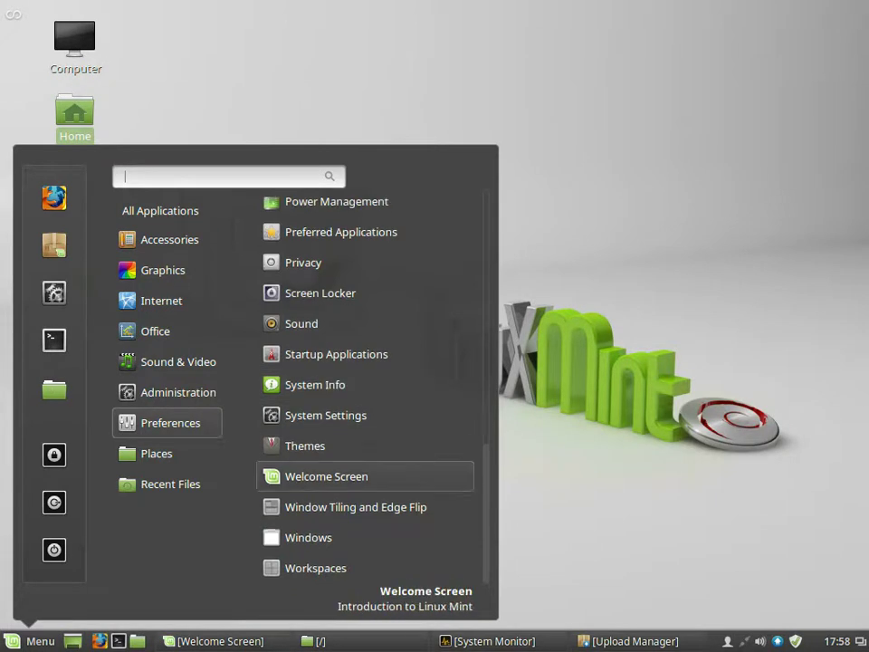
{"action": "mouse_move", "coordinate": [170, 453]}
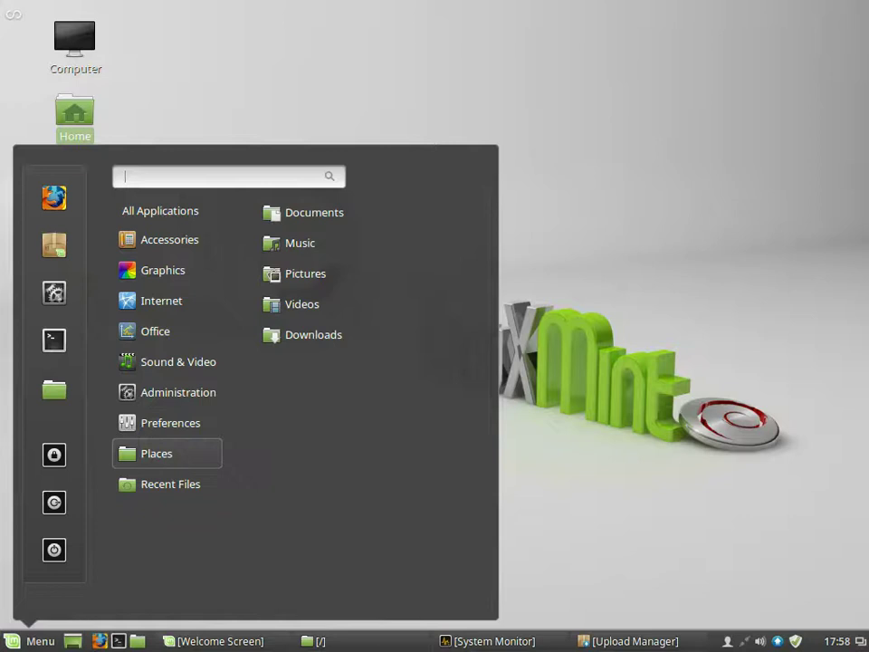
{"action": "mouse_move", "coordinate": [171, 484]}
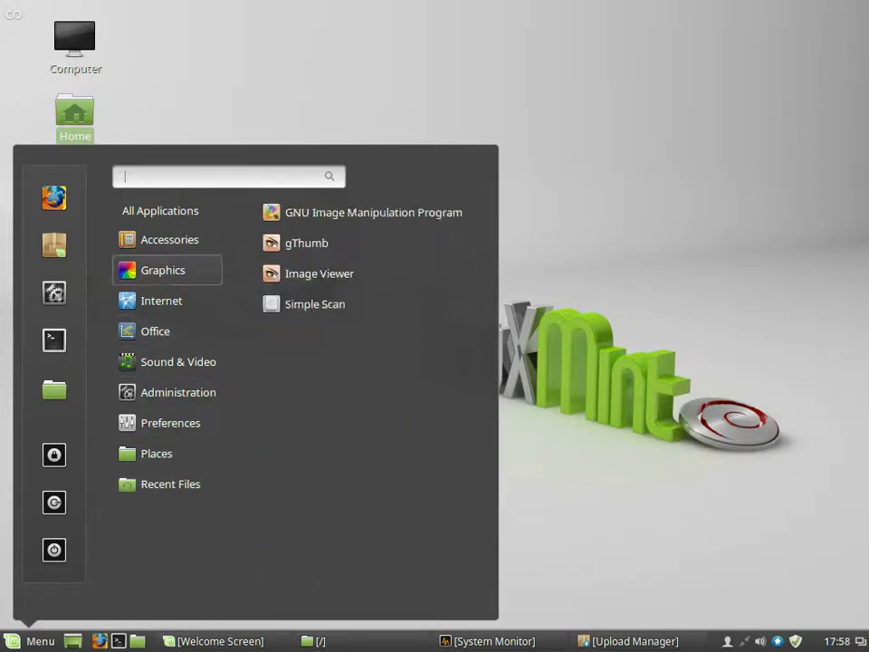
{"action": "mouse_move", "coordinate": [163, 210]}
Step: Try the search terms 'ter', 'd', 'h' and 'u' in the menu, clearing each one
{"action": "type", "text": "ter"}
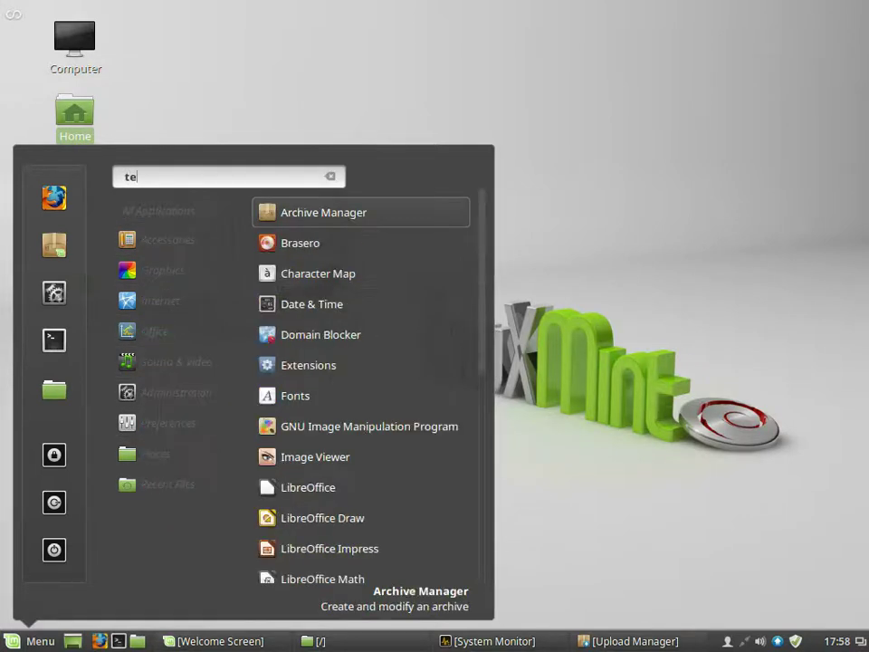
{"action": "key", "text": "BackSpace"}
{"action": "key", "text": "BackSpace"}
{"action": "key", "text": "BackSpace"}
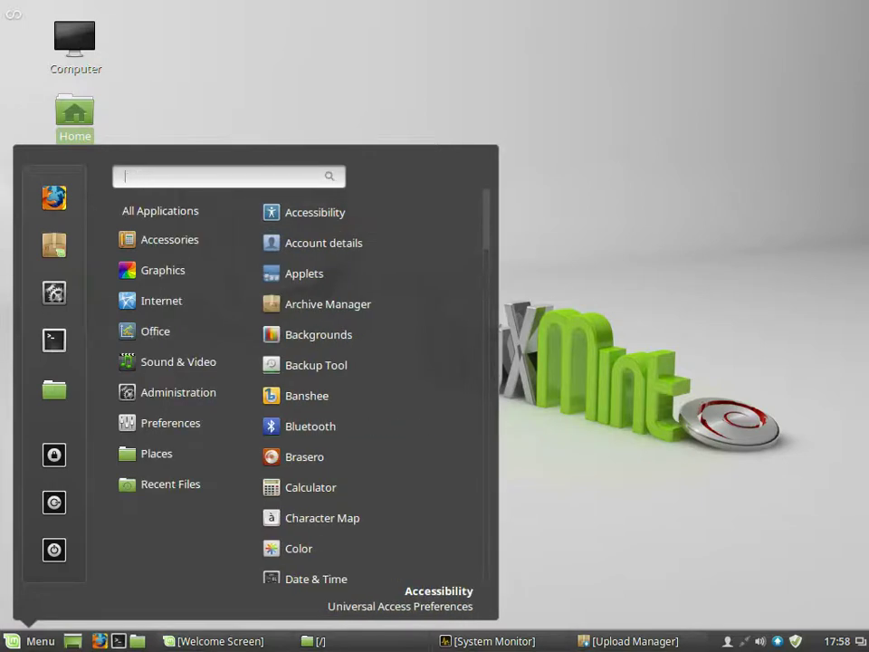
{"action": "type", "text": "d"}
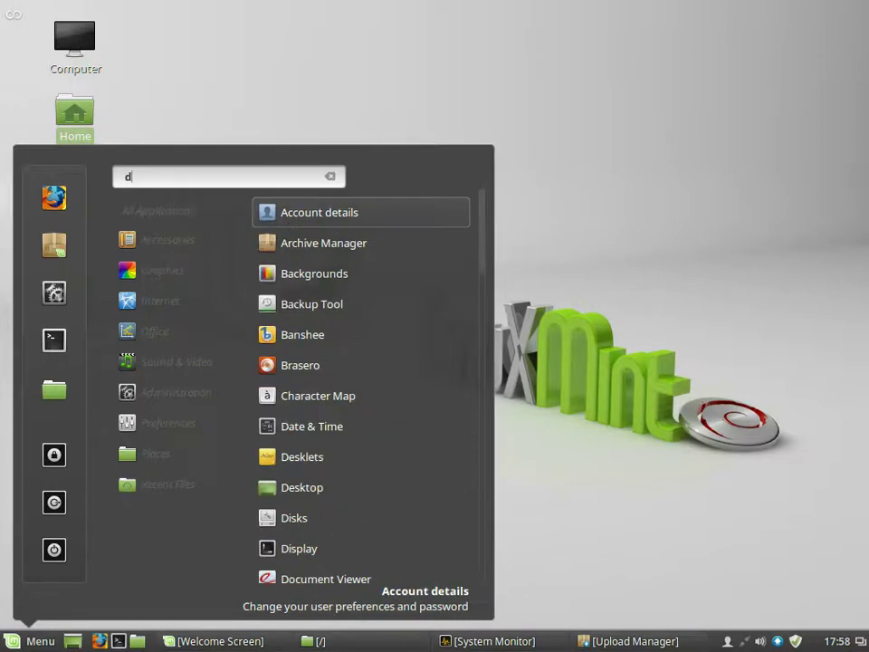
{"action": "key", "text": "BackSpace"}
{"action": "type", "text": "h"}
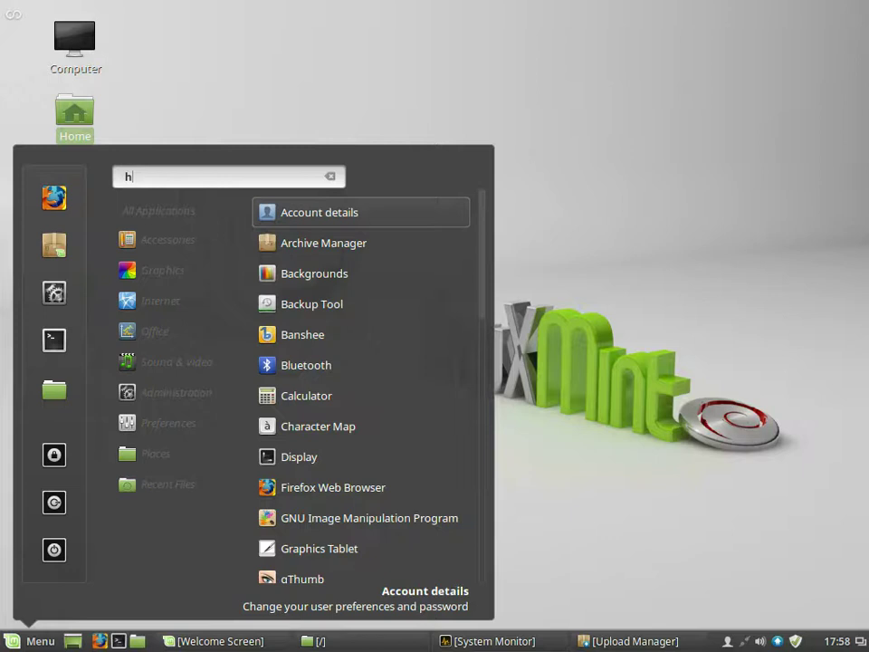
{"action": "key", "text": "BackSpace"}
{"action": "type", "text": "u"}
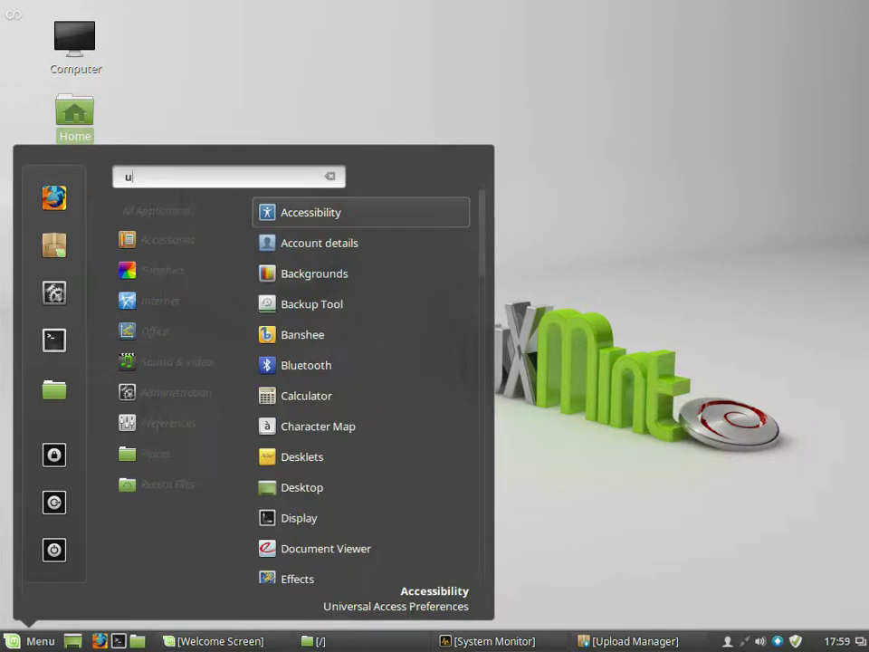
{"action": "key", "text": "BackSpace"}
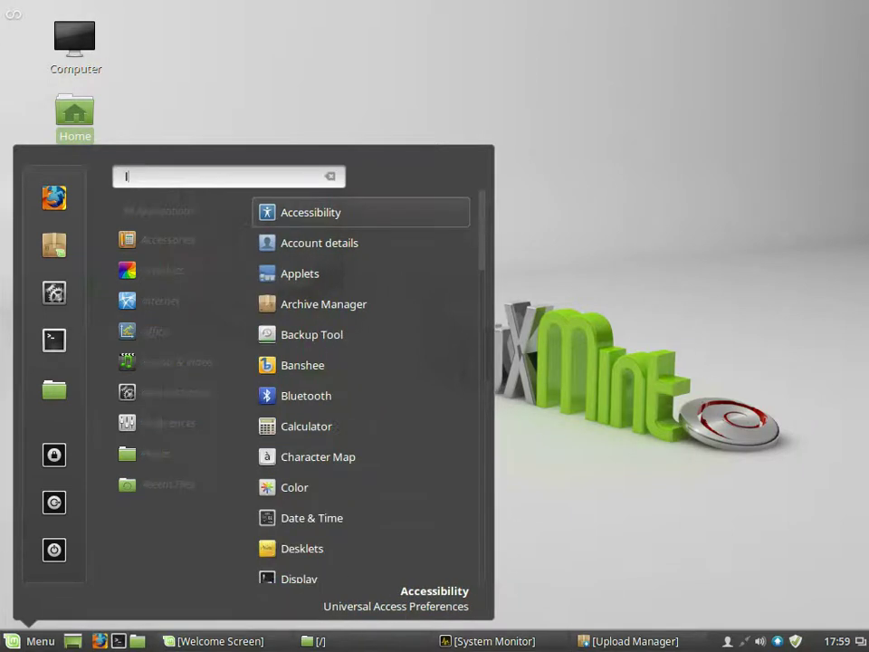
{"action": "key", "text": "BackSpace"}
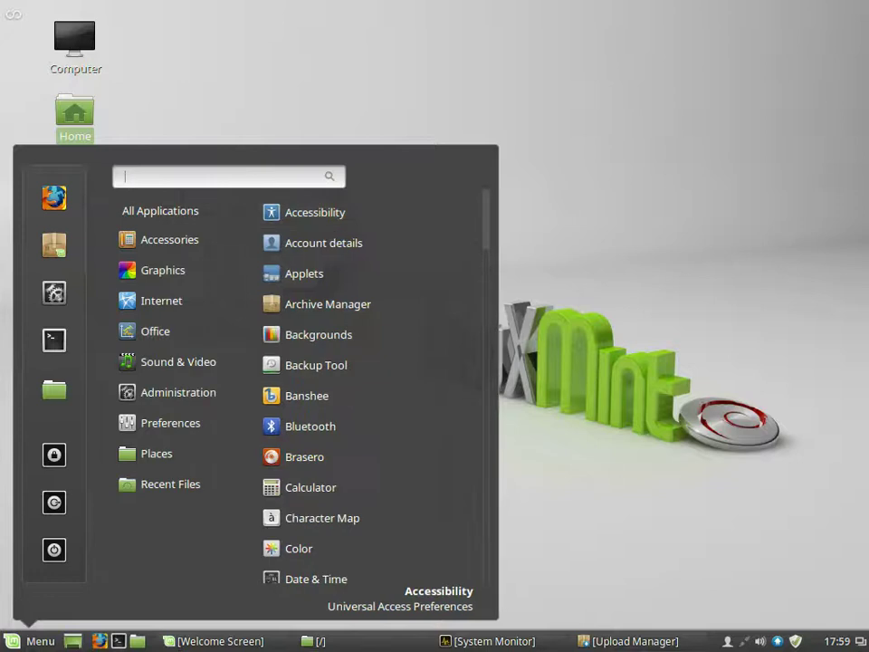
Step: Search 'helkp', trim the typo to find Help, then close the menu without launching anything
{"action": "type", "text": "helkp"}
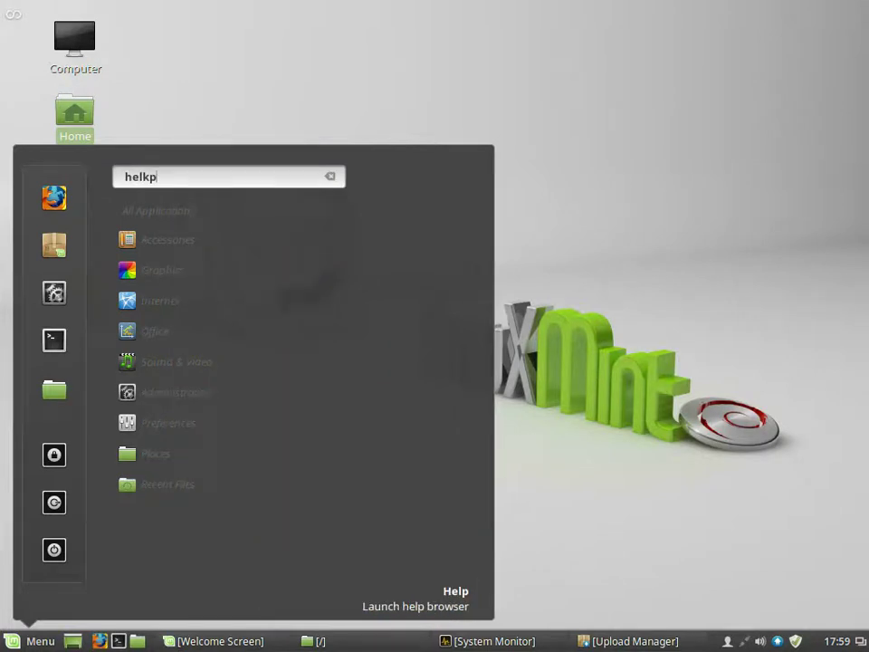
{"action": "key", "text": "BackSpace"}
{"action": "key", "text": "BackSpace"}
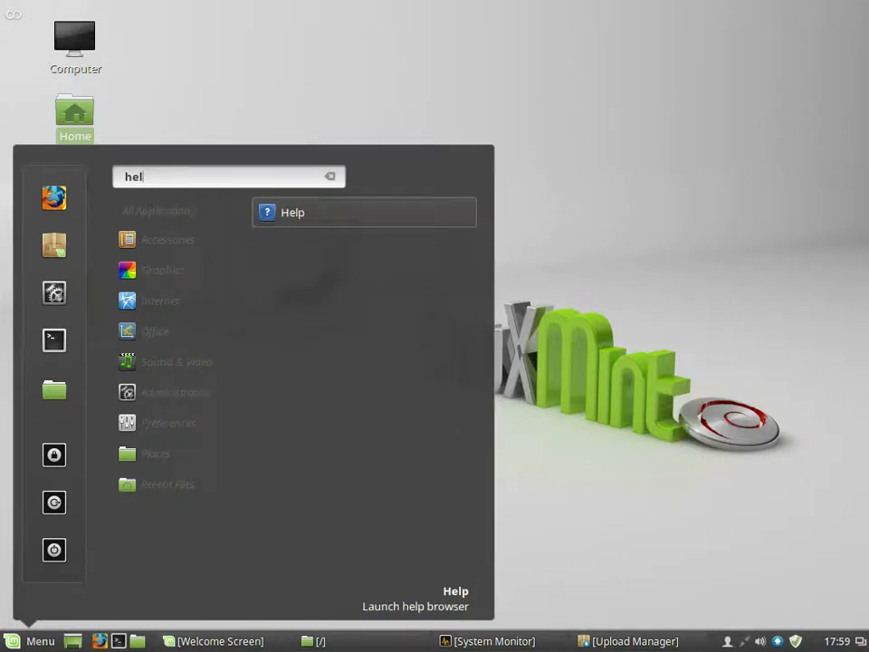
{"action": "key", "text": "Return"}
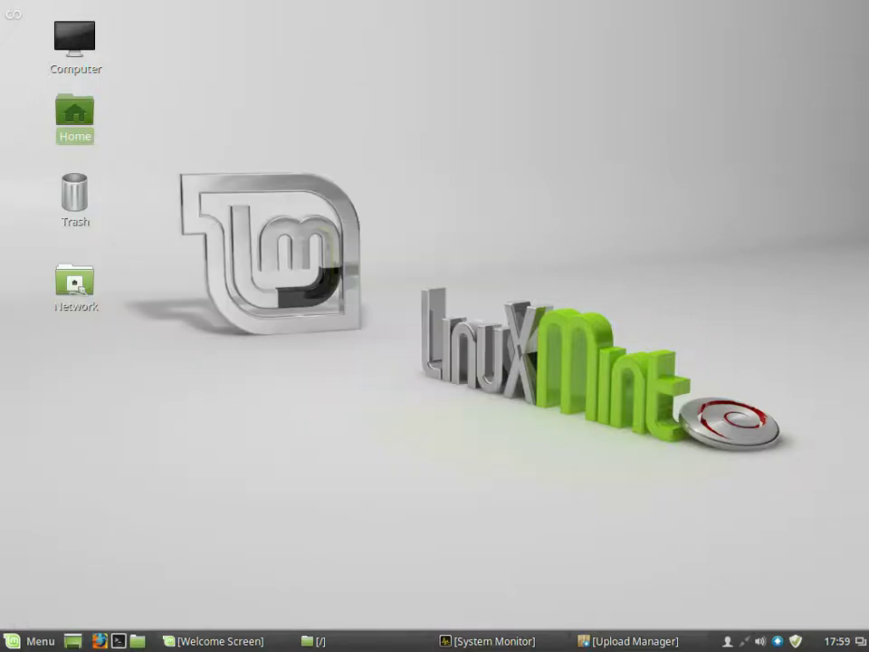
{"action": "right_click", "coordinate": [465, 164]}
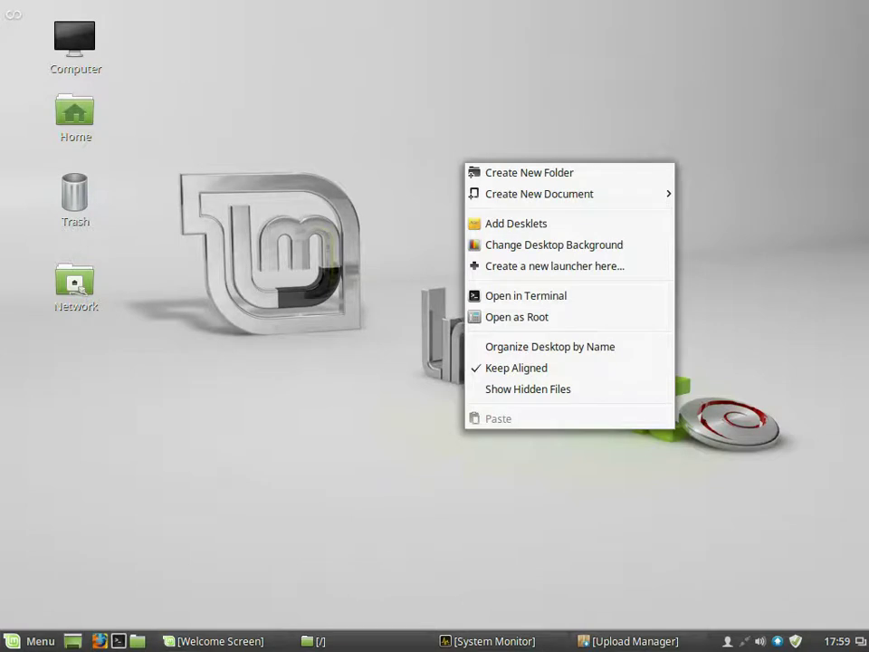
{"action": "key", "text": "Escape"}
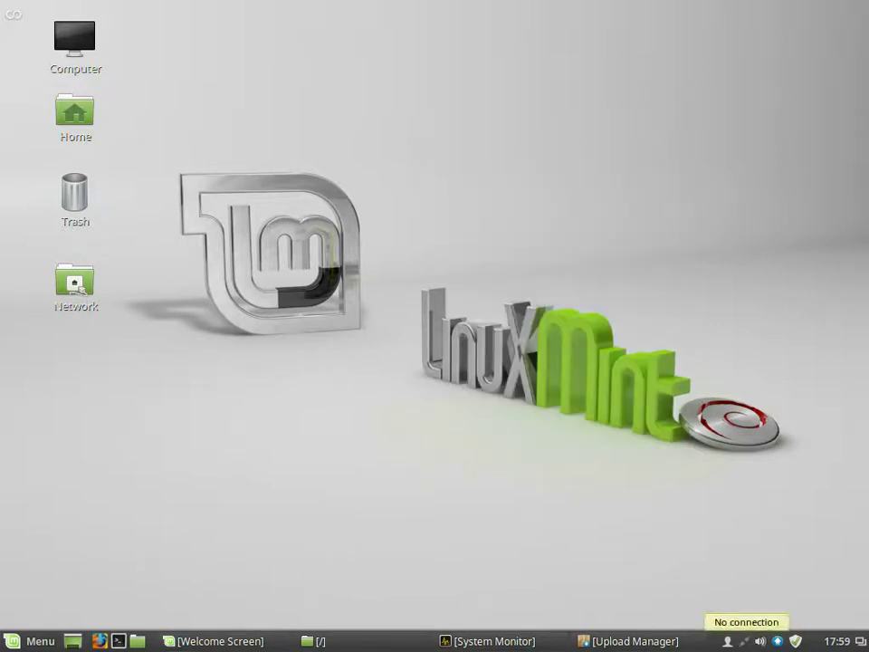
{"action": "left_click", "coordinate": [728, 641]}
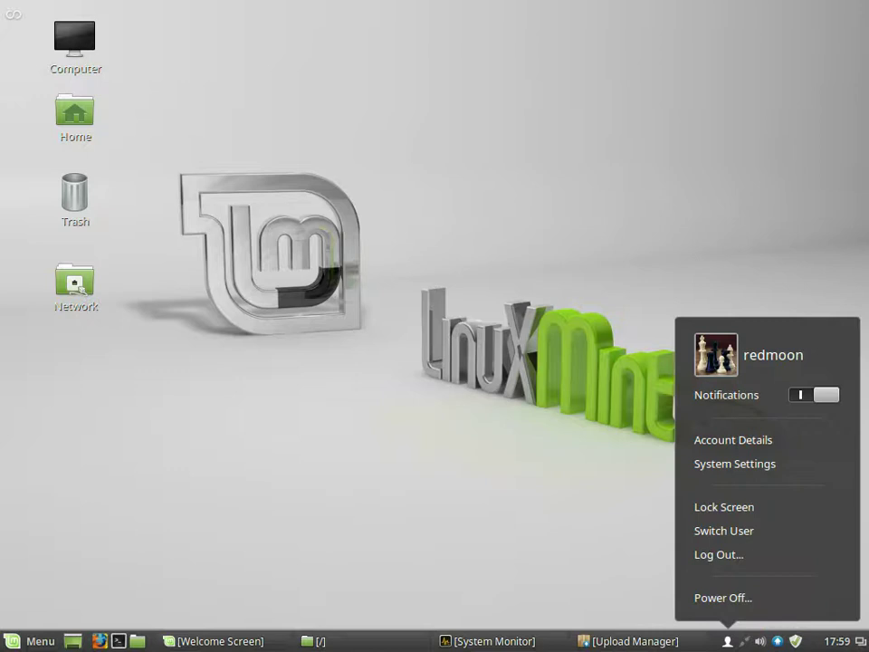
{"action": "left_click", "coordinate": [727, 641]}
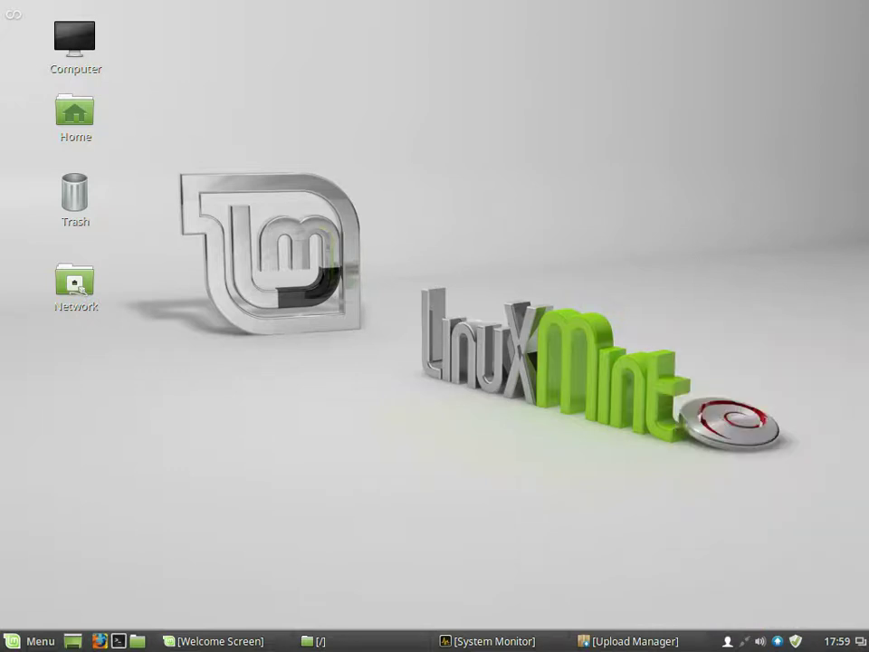
{"action": "left_click", "coordinate": [744, 641]}
{"action": "left_click", "coordinate": [760, 642]}
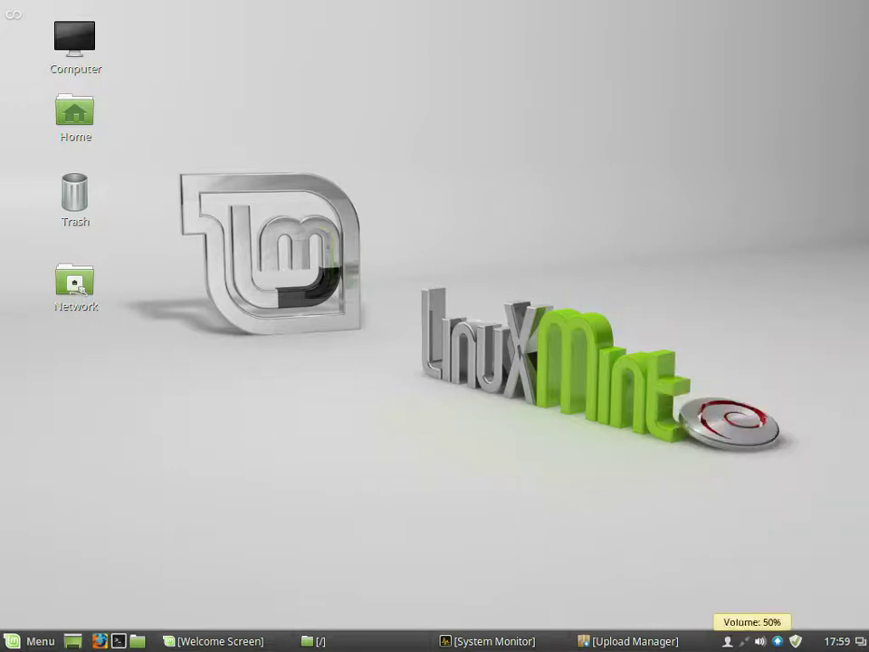
{"action": "left_click", "coordinate": [760, 641]}
{"action": "left_click", "coordinate": [759, 642]}
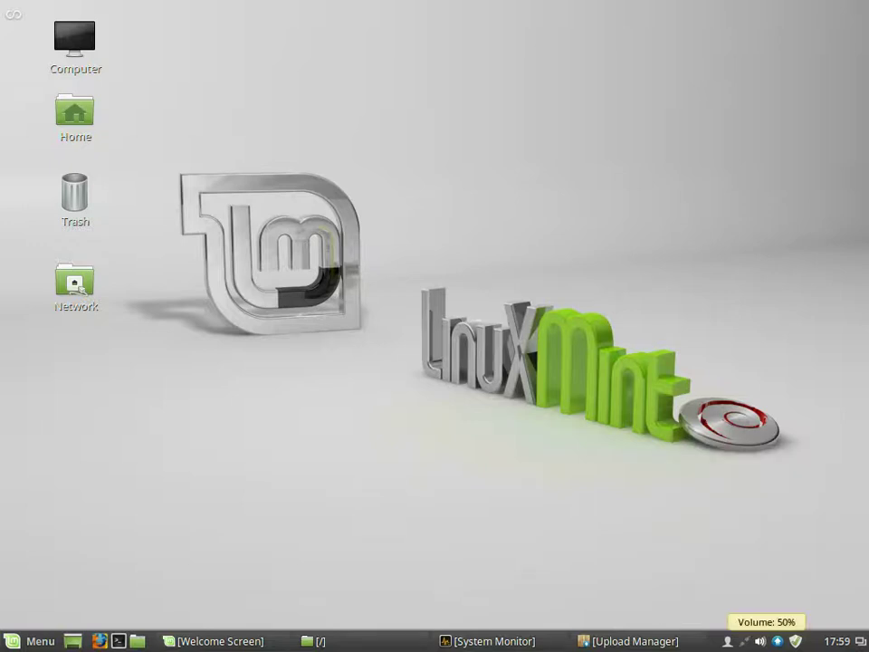
{"action": "left_click", "coordinate": [778, 641]}
{"action": "key", "text": "Escape"}
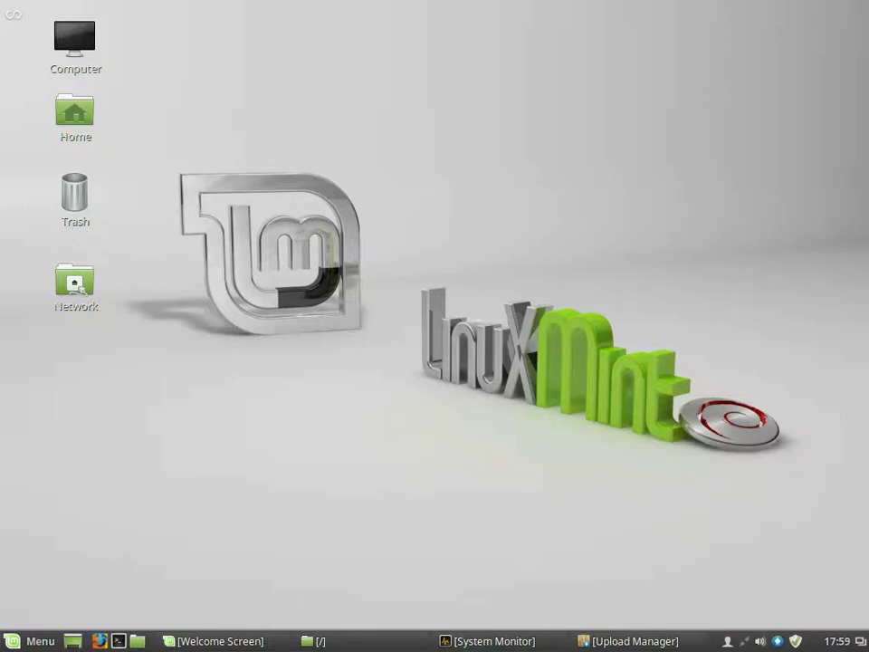
{"action": "left_click", "coordinate": [795, 641]}
{"action": "key", "text": "alt+F4"}
{"action": "left_click", "coordinate": [837, 641]}
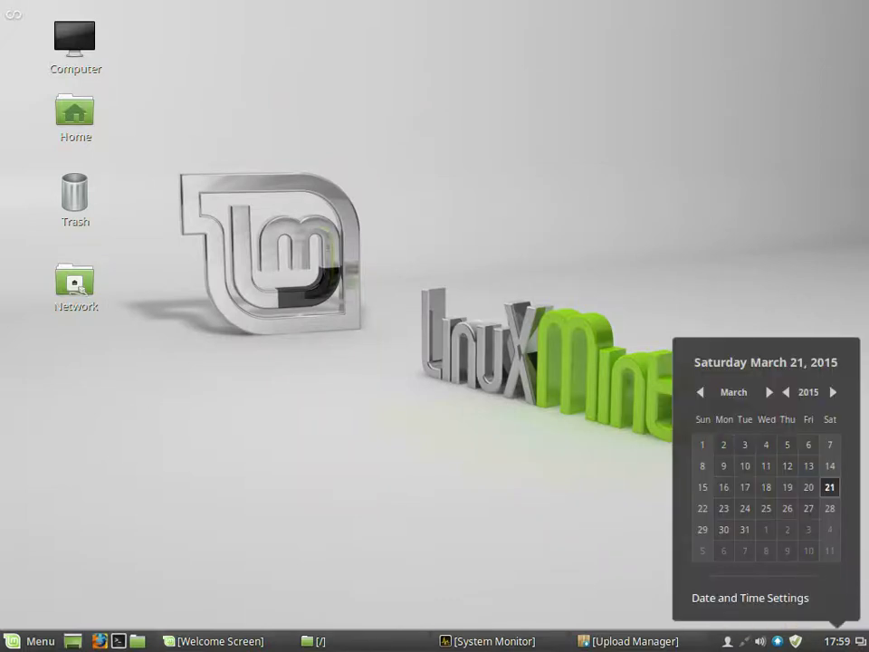
{"action": "left_click", "coordinate": [837, 641]}
{"action": "left_click", "coordinate": [861, 640]}
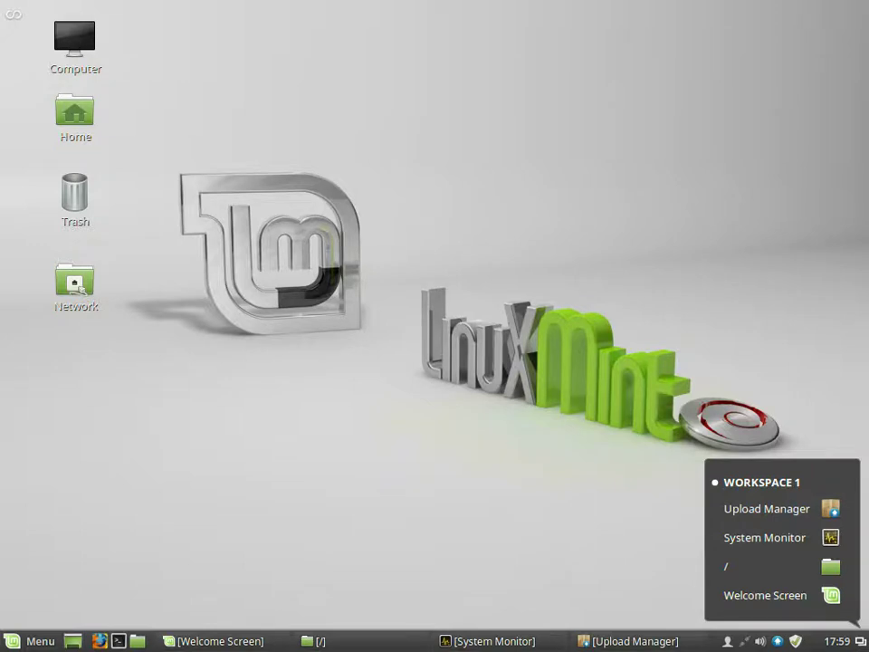
{"action": "right_click", "coordinate": [860, 641]}
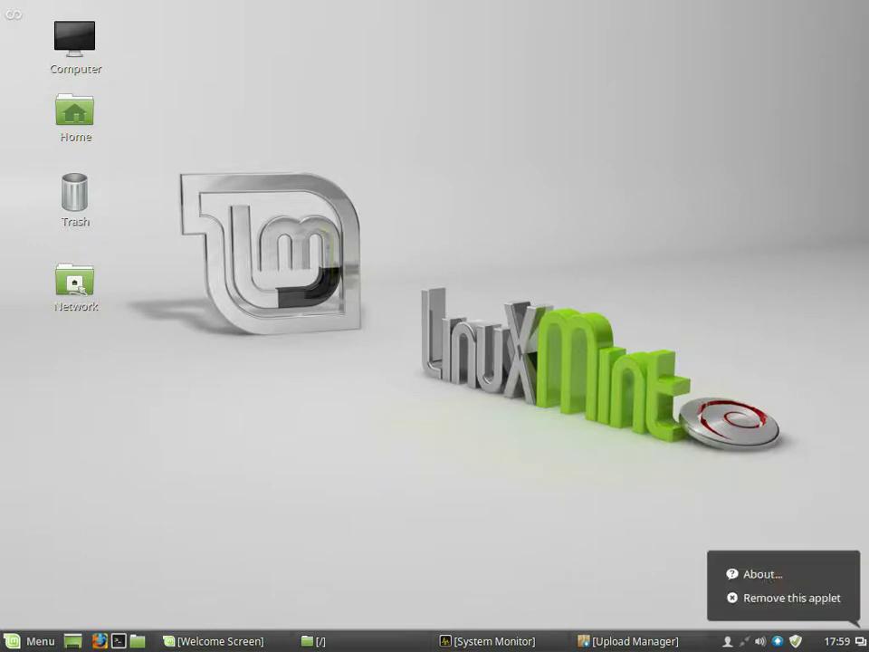
{"action": "key", "text": "Escape"}
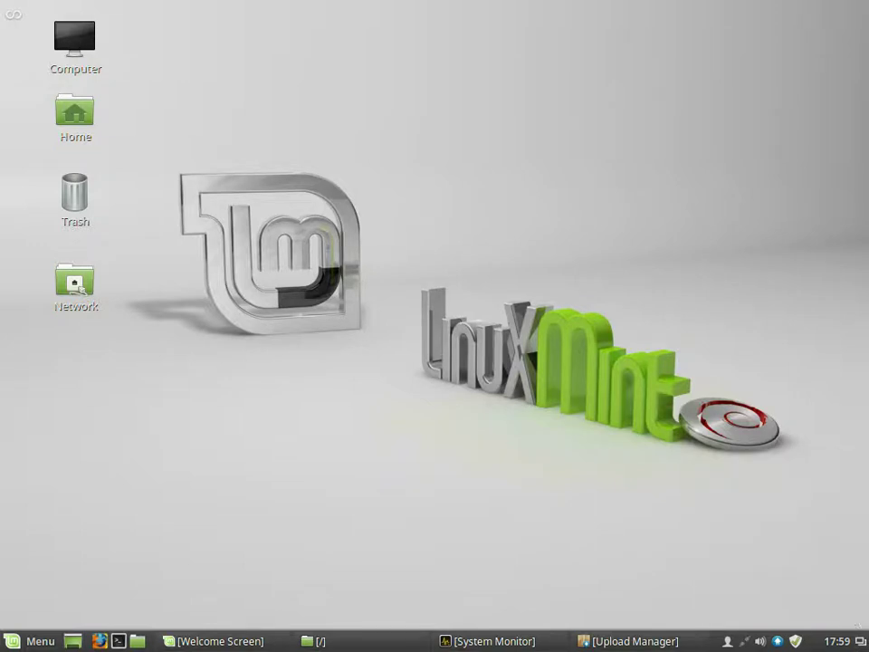
{"action": "right_click", "coordinate": [318, 157]}
{"action": "key", "text": "Escape"}
{"action": "mouse_move", "coordinate": [2, 2]}
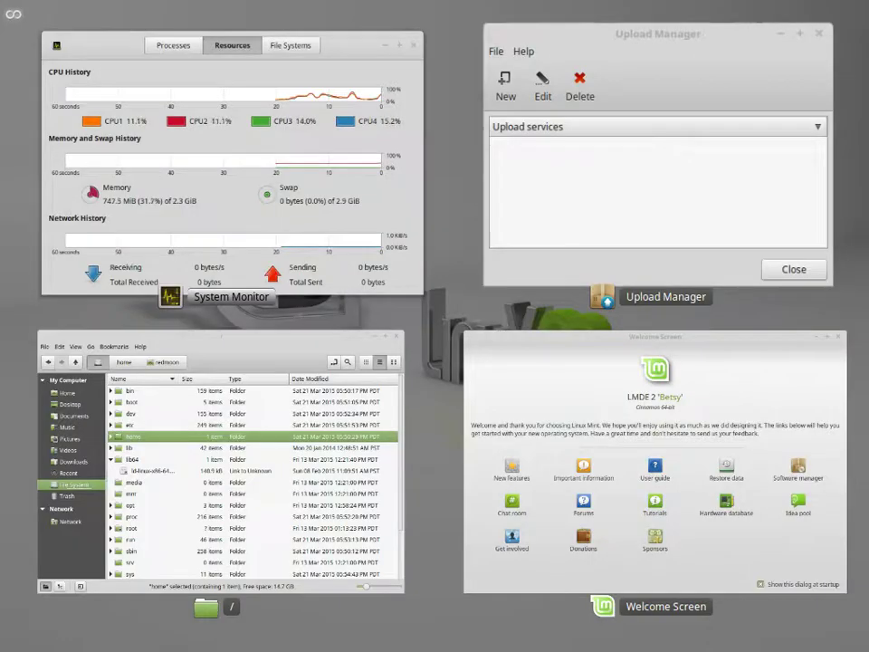
{"action": "key", "text": "Escape"}
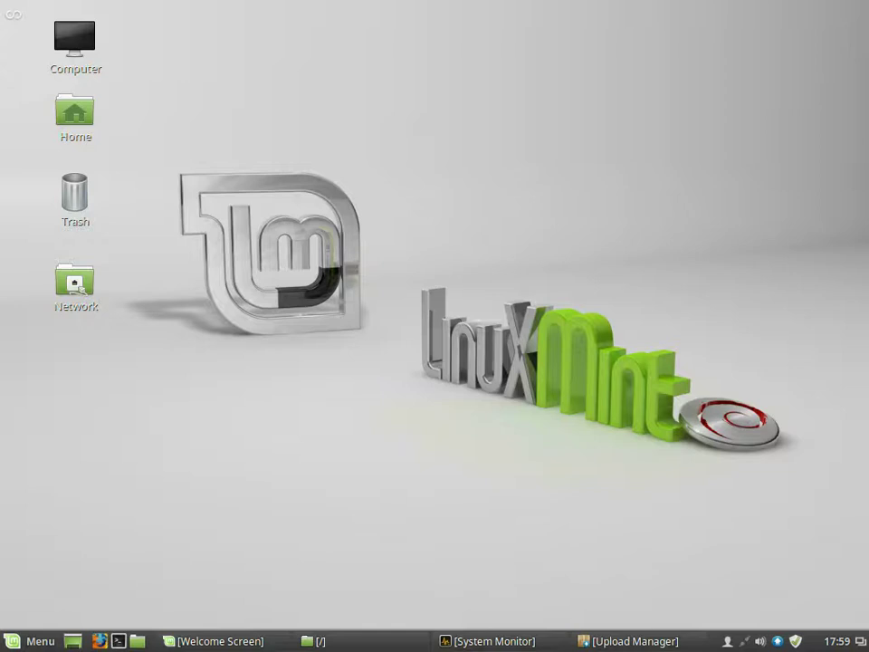
Step: Log out via the Menu's Logout button, confirming Log Out in the Session dialog
{"action": "left_click", "coordinate": [34, 641]}
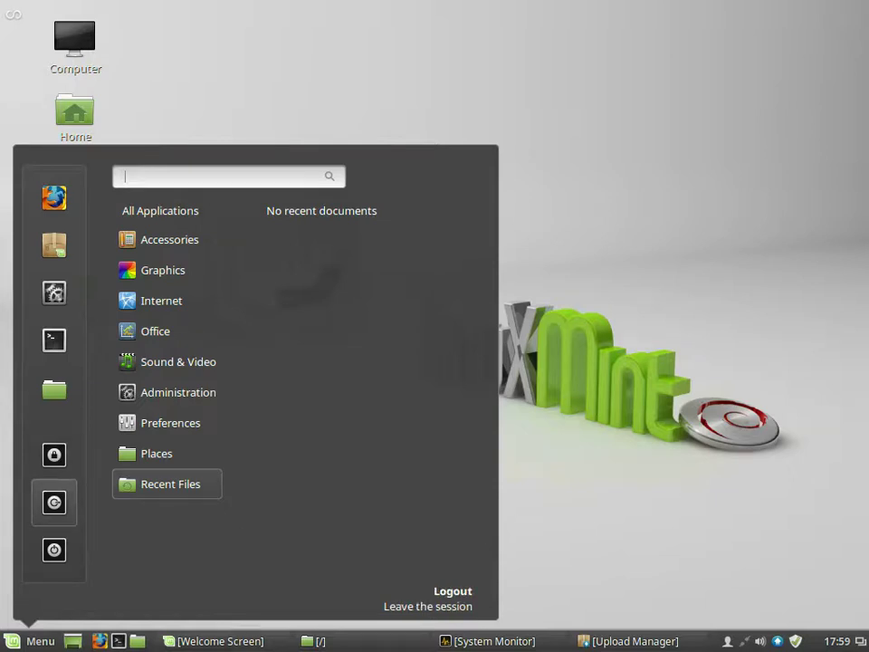
{"action": "left_click", "coordinate": [54, 501]}
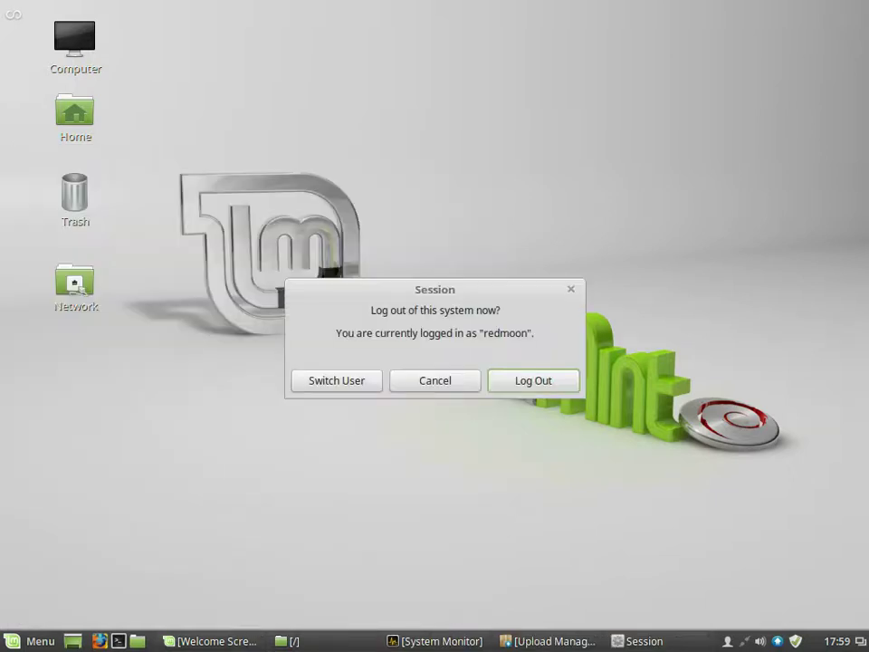
{"action": "key", "text": "Return"}
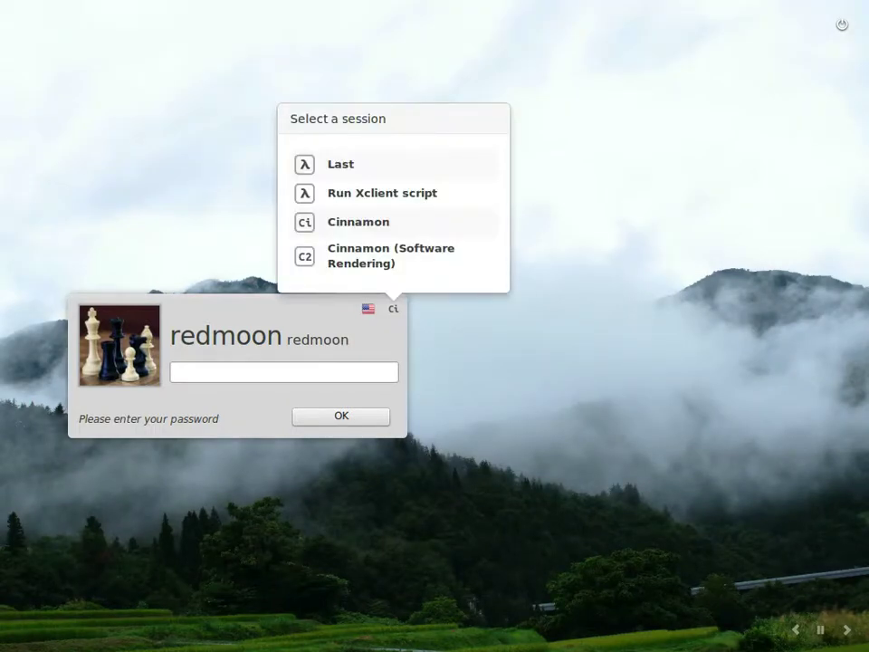
Step: Choose Shutdown from the MDM login screen's power prompt to turn the computer off
{"action": "left_click", "coordinate": [842, 25]}
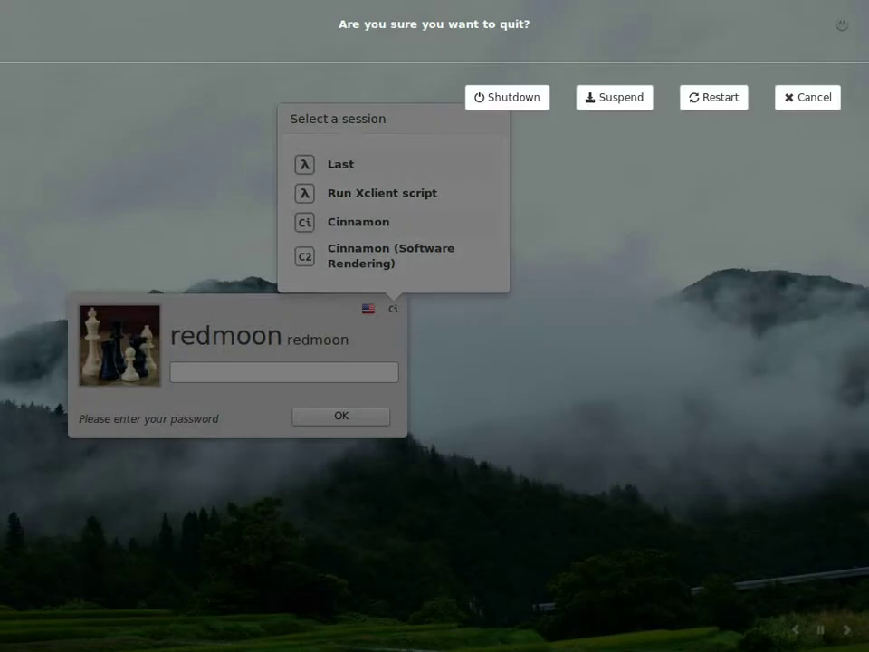
{"action": "key", "text": "Left"}
{"action": "key", "text": "Left"}
{"action": "key", "text": "Left"}
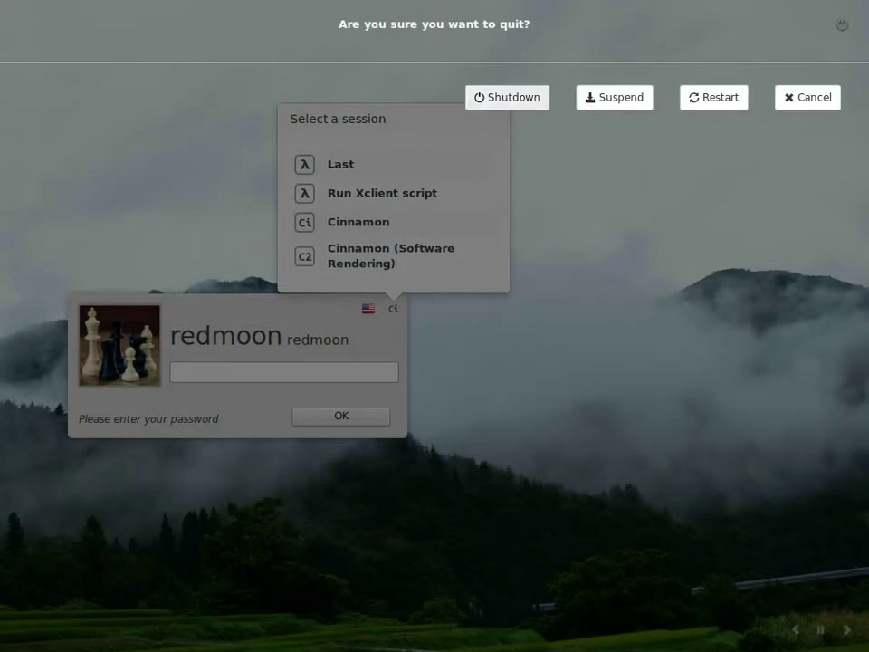
{"action": "key", "text": "Return"}
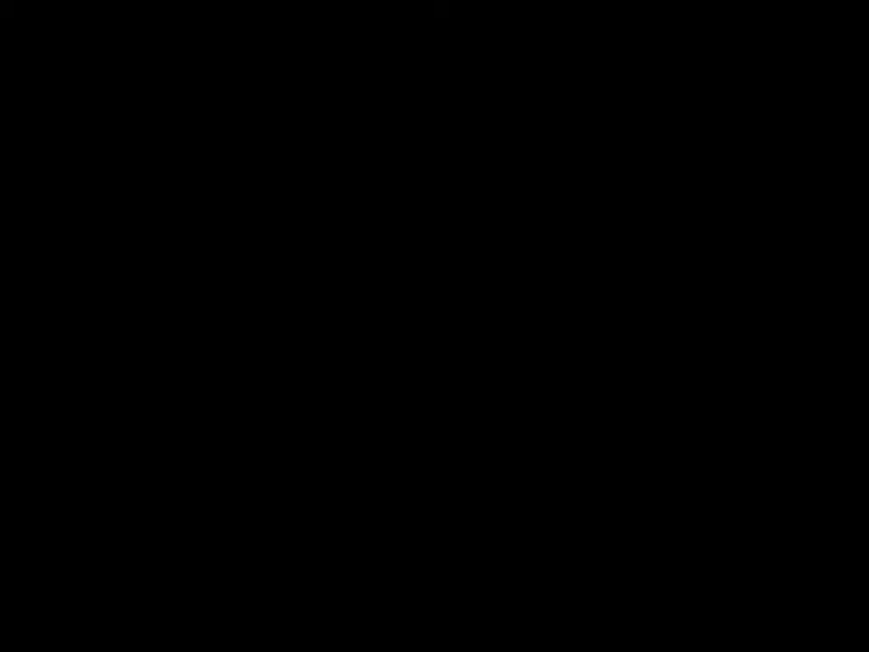